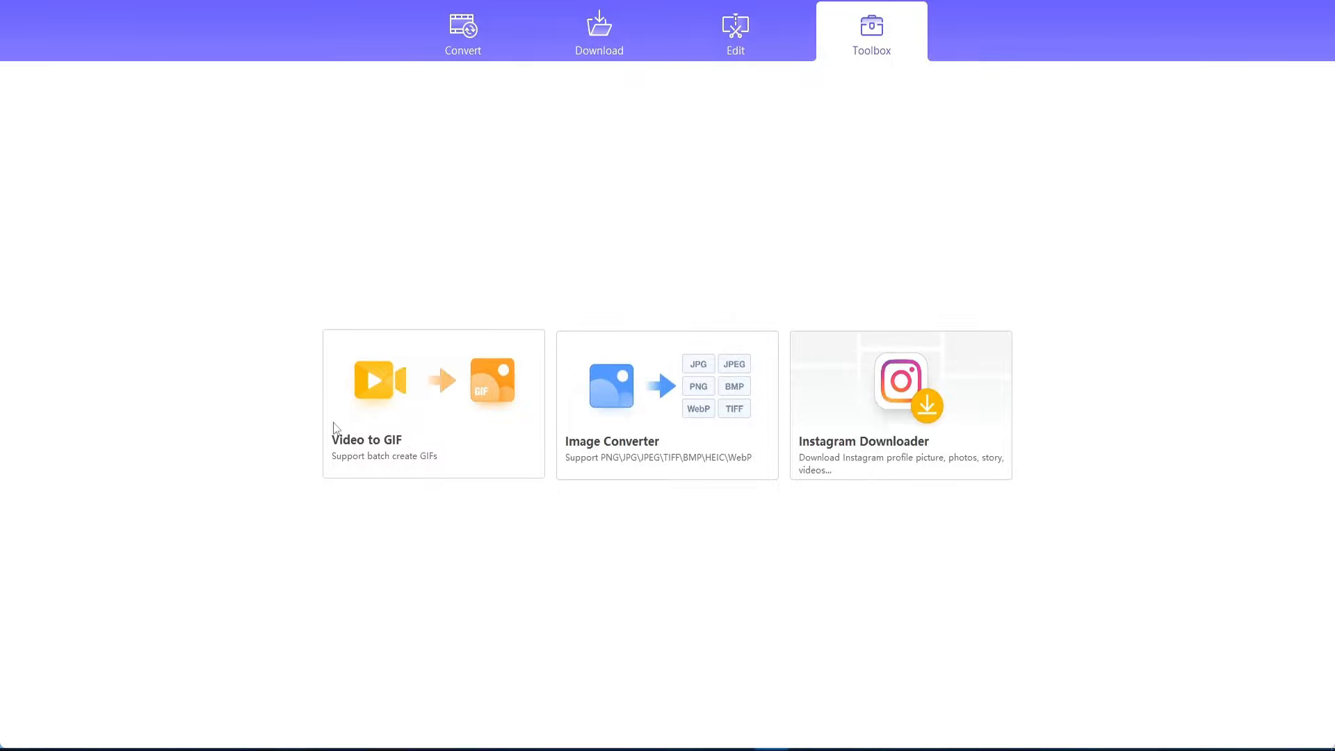
# - Add Muffins In The Freezer 2 1.mp4 to the Video to GIF tool and trim it to 00:00:11.400–00:00:12.269
pyautogui.click(696, 702)
pyautogui.moveTo(646, 252); pyautogui.dragTo(790, 356)
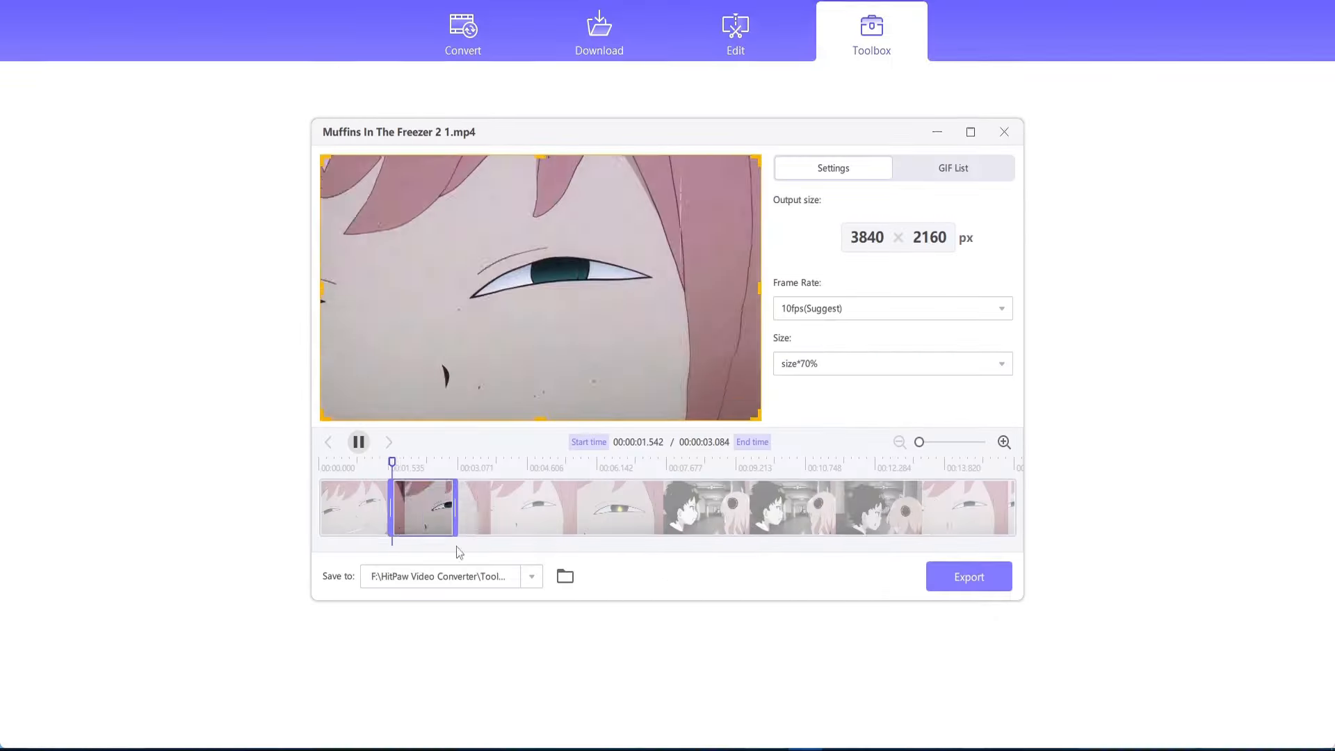
pyautogui.moveTo(429, 531); pyautogui.dragTo(873, 532)
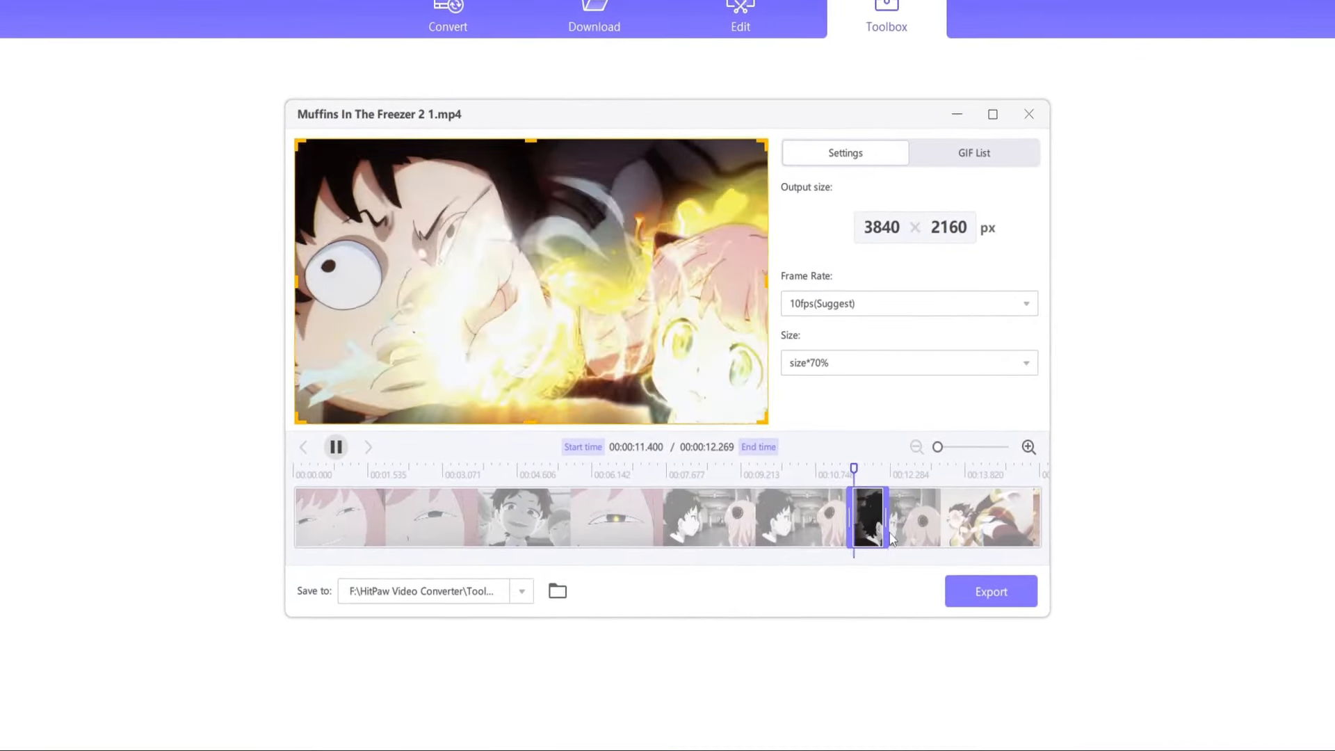
# - Choose the size*70% output option and export the trimmed clip as a GIF
pyautogui.click(872, 367)
pyautogui.click(893, 372)
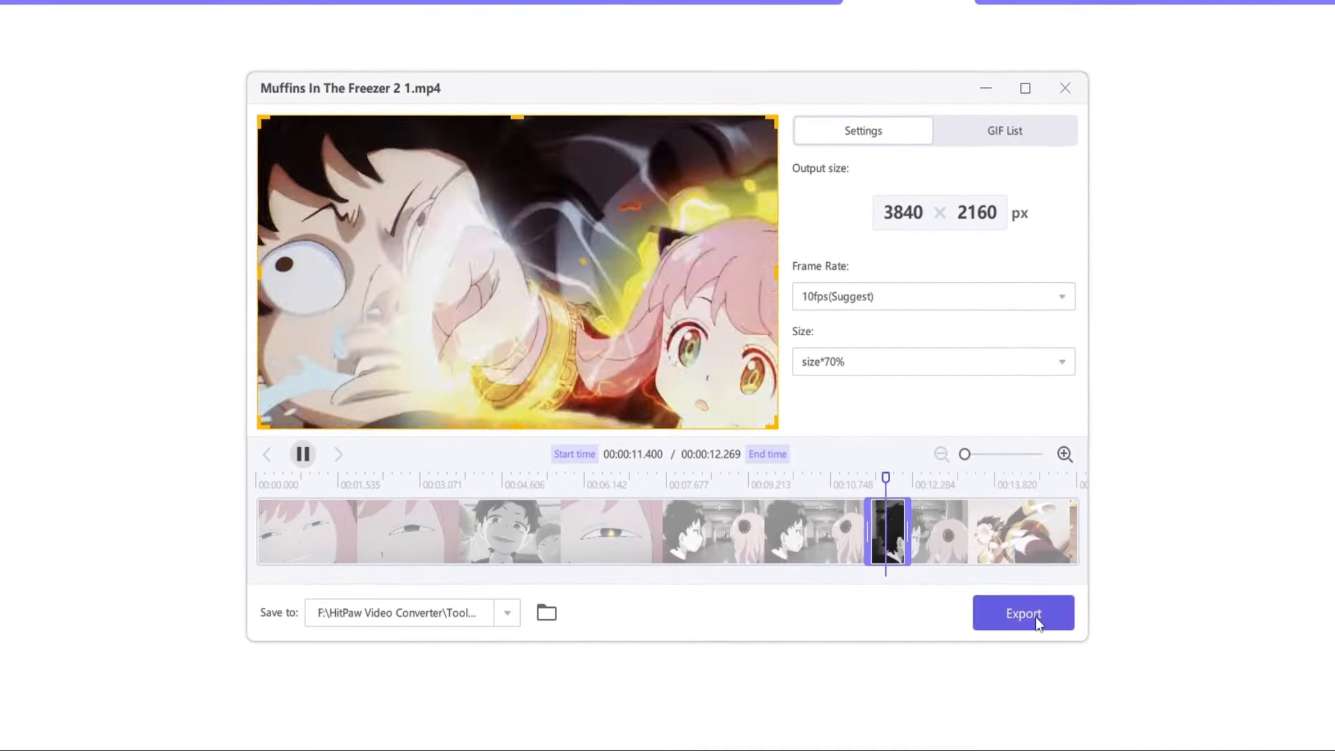
pyautogui.click(1007, 603)
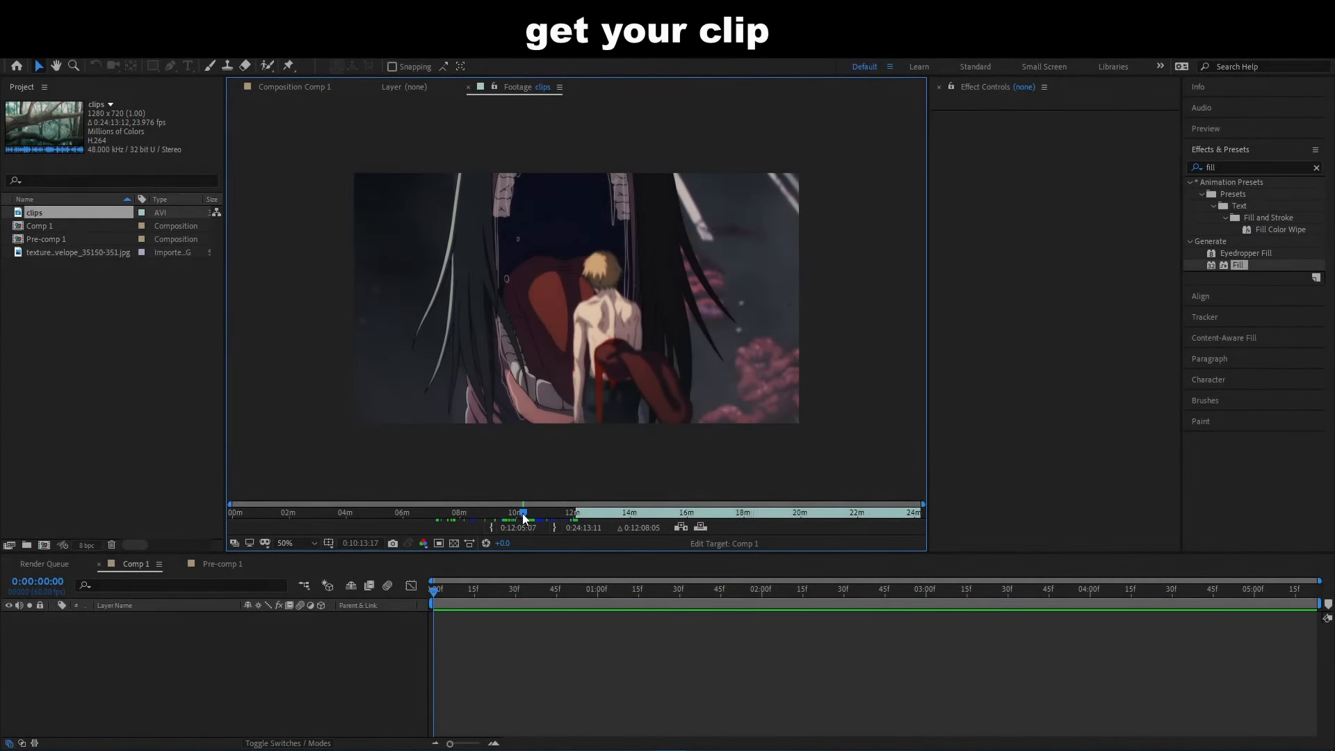
# - In After Effects, locate the shot at 0:10:18:03 in the clips footage and overlay it into Comp 1
pyautogui.moveTo(525, 514); pyautogui.dragTo(525, 513)
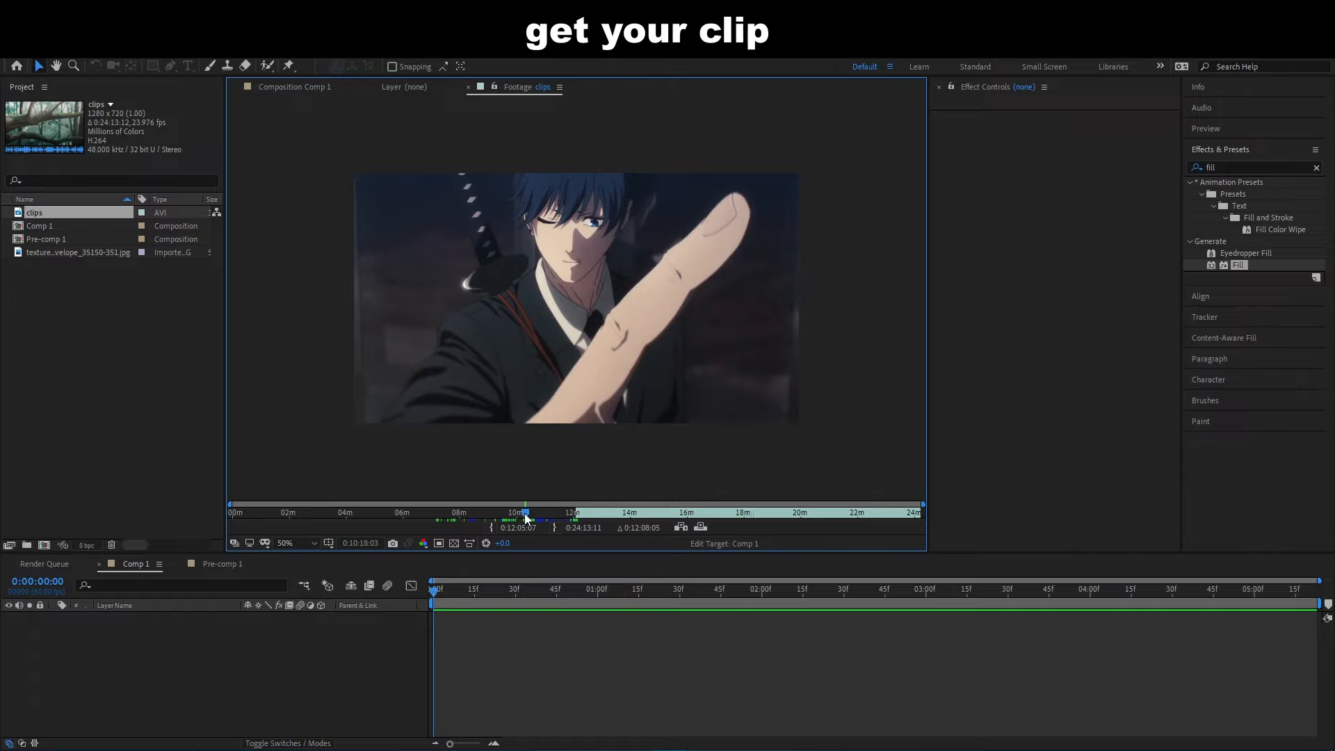
pyautogui.click(699, 527)
# - Split the clips layer at 0:00:03:06 and delete the segment before the cut
pyautogui.moveTo(434, 593); pyautogui.dragTo(763, 610)
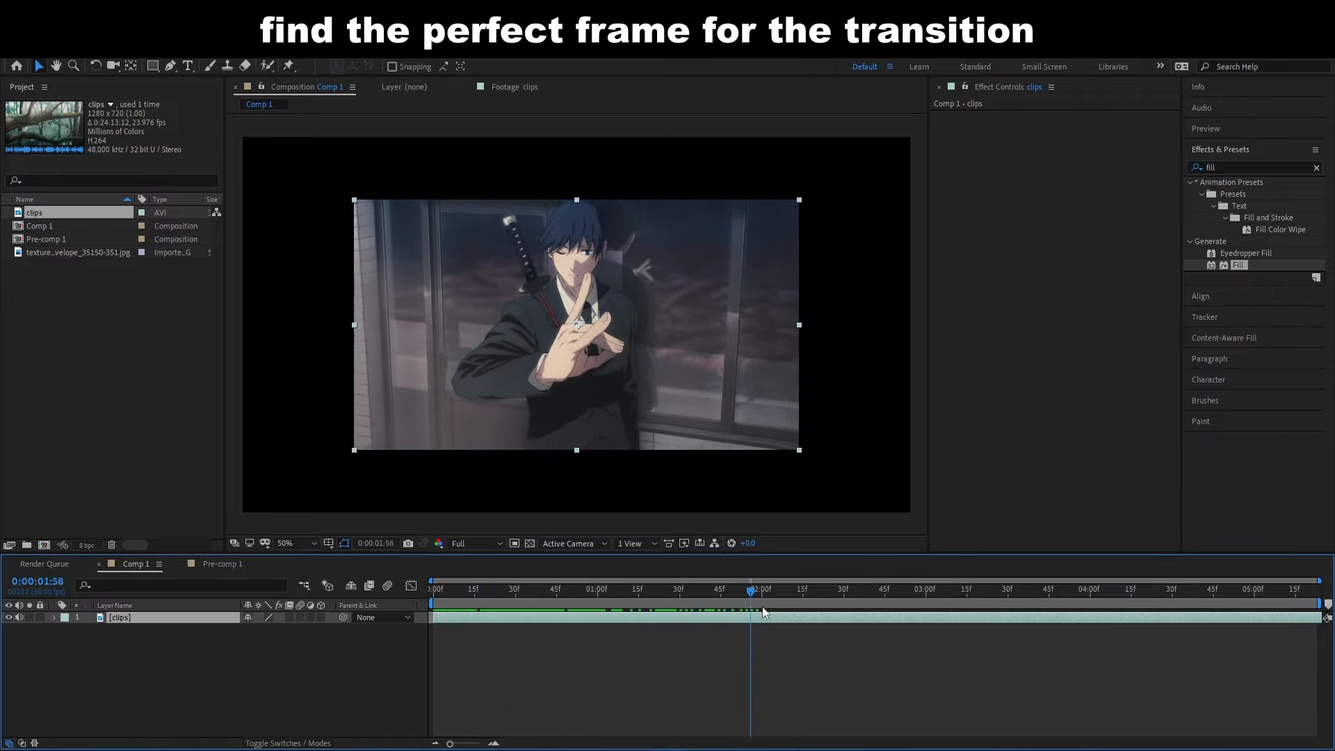
pyautogui.moveTo(923, 602)
pyautogui.mouseDown()
pyautogui.moveTo(1048, 599)
pyautogui.moveTo(914, 609)
pyautogui.moveTo(943, 607)
pyautogui.mouseUp()
pyautogui.hotkey('ctrl', 'shift', 'd')
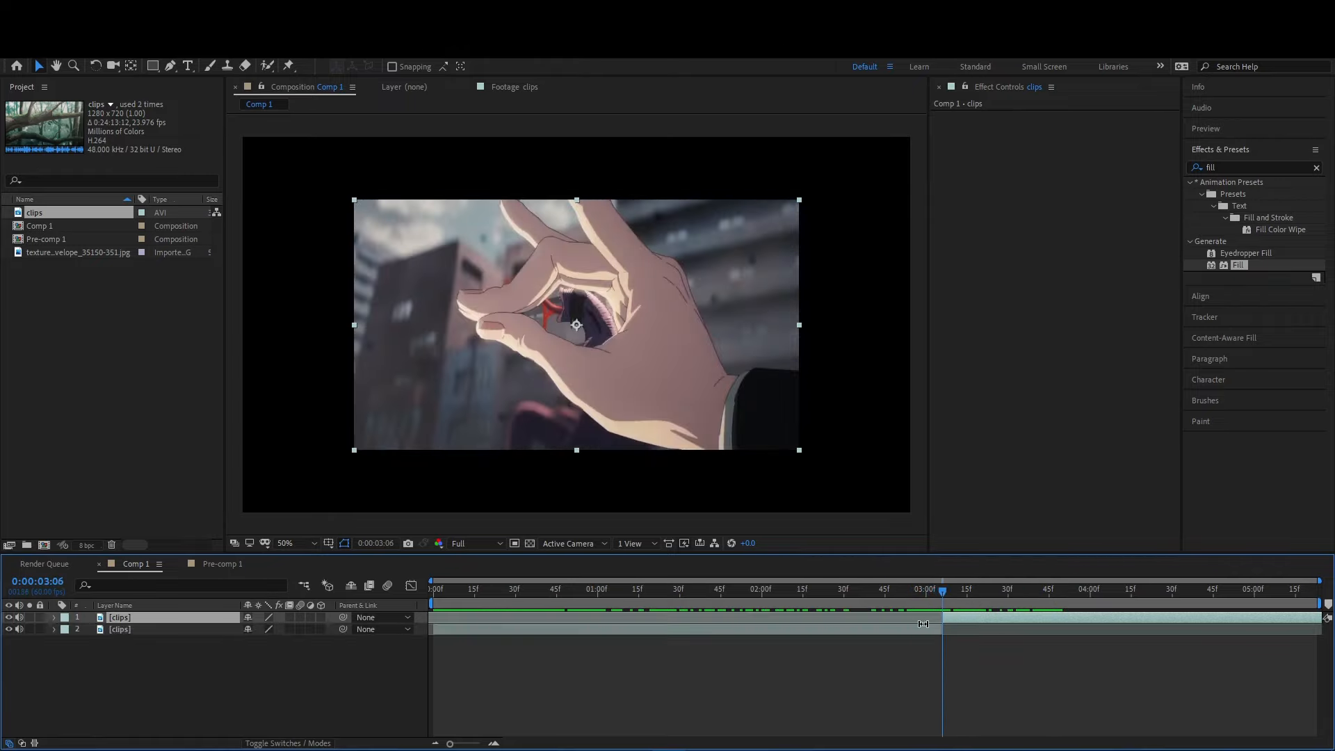
pyautogui.click(925, 630)
pyautogui.press('Delete')
# - Move the remaining clip to the start of Comp 1 and split it at 0:00:02:06
pyautogui.moveTo(962, 618); pyautogui.dragTo(778, 613)
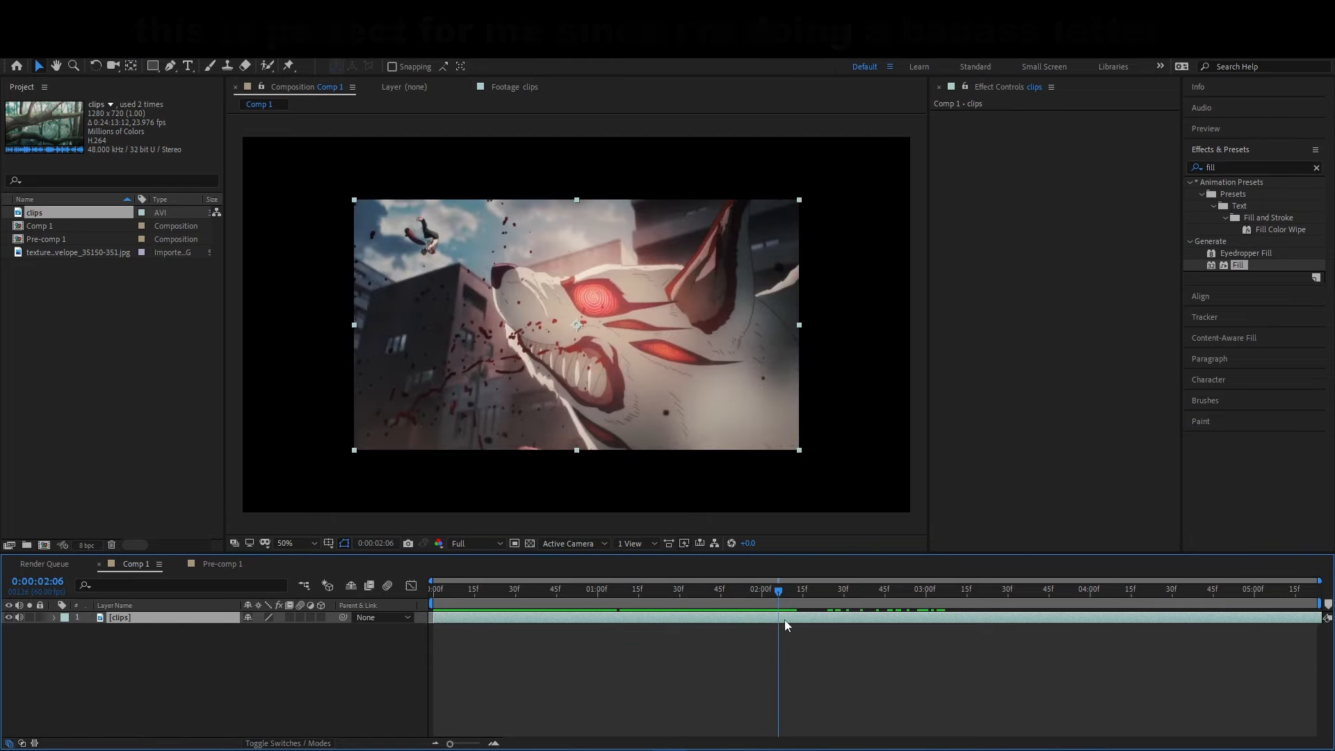
pyautogui.hotkey('ctrl', 'shift', 'd')
pyautogui.rightClick(786, 617)
pyautogui.moveTo(935, 315)
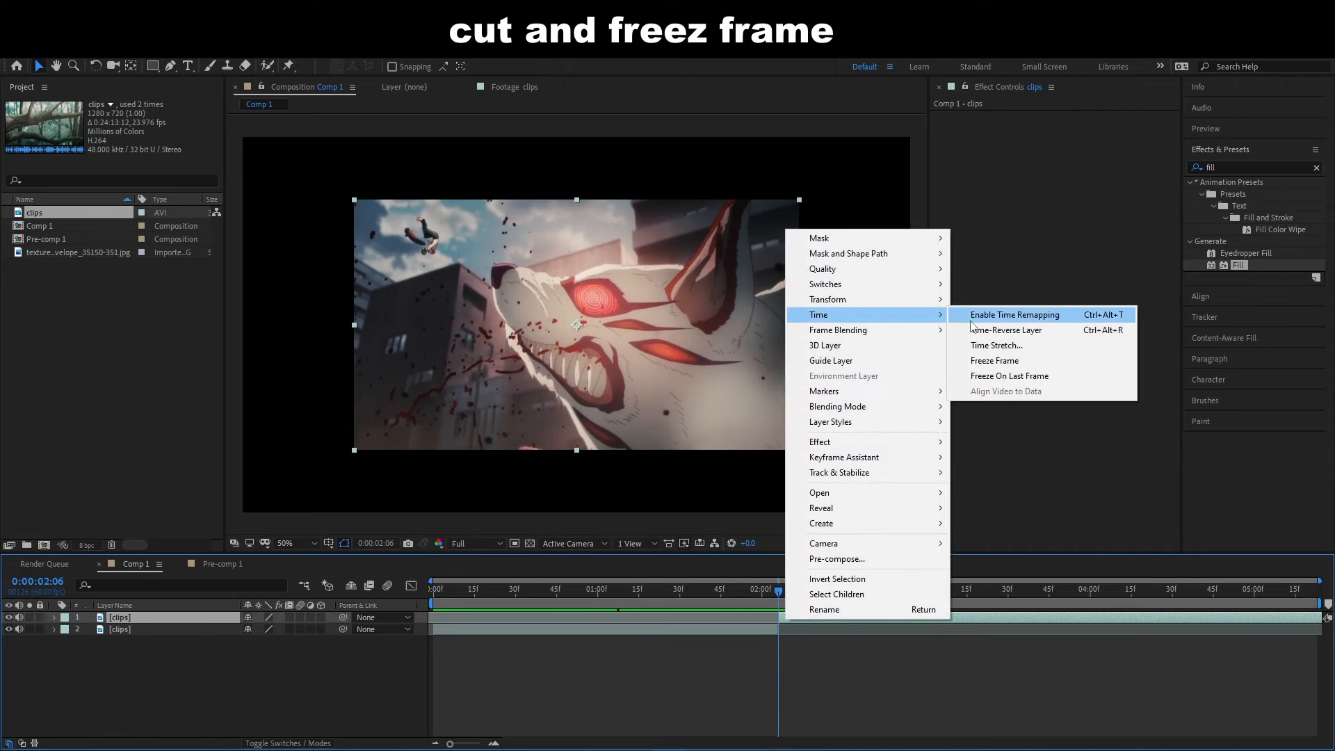
pyautogui.click(996, 345)
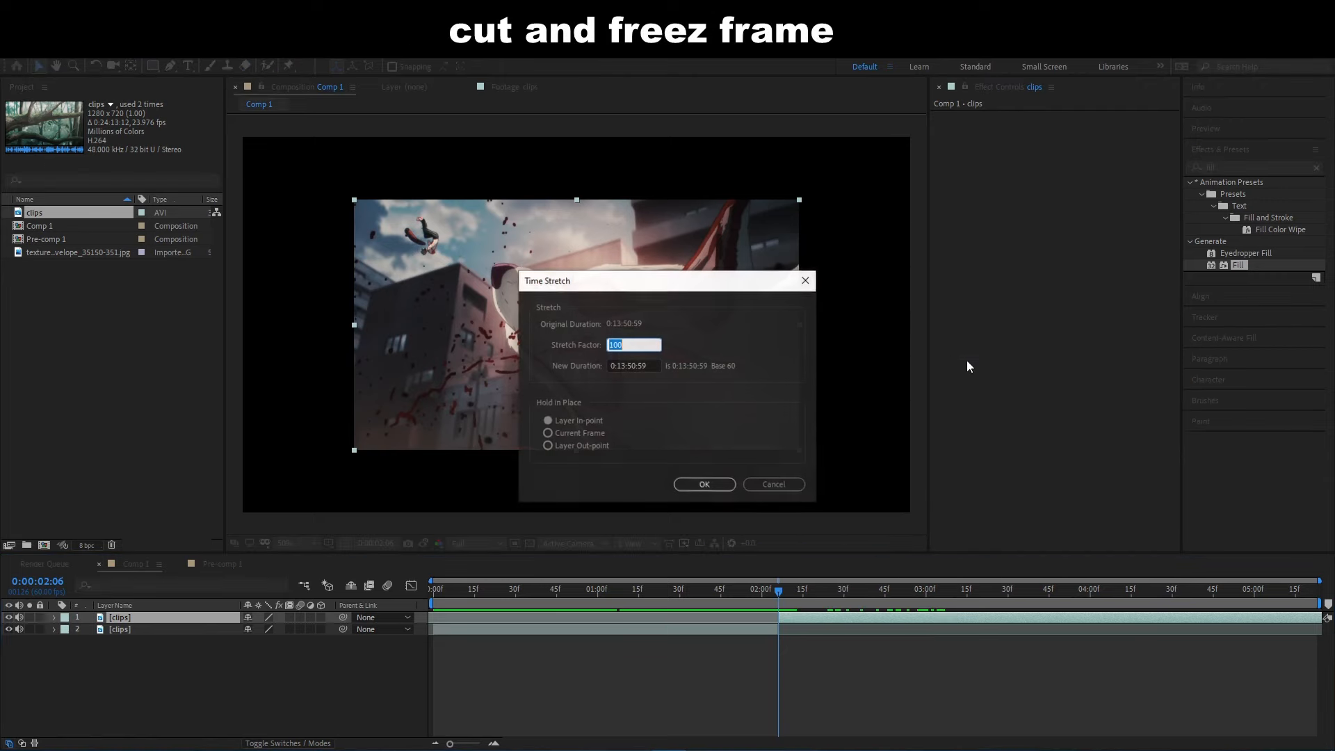
pyautogui.click(782, 487)
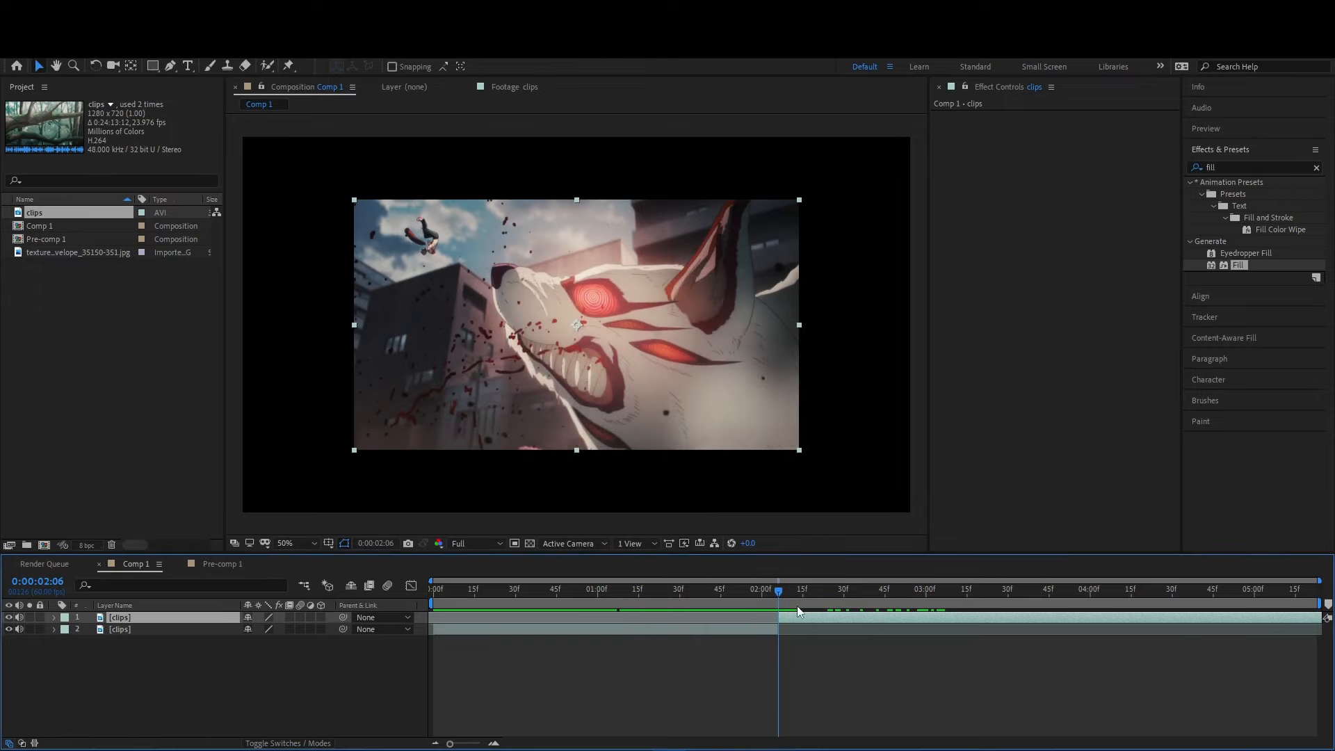
# - Apply Freeze Frame to the clip segment after the cut at 0:00:02:06
pyautogui.rightClick(797, 604)
pyautogui.moveTo(904, 310)
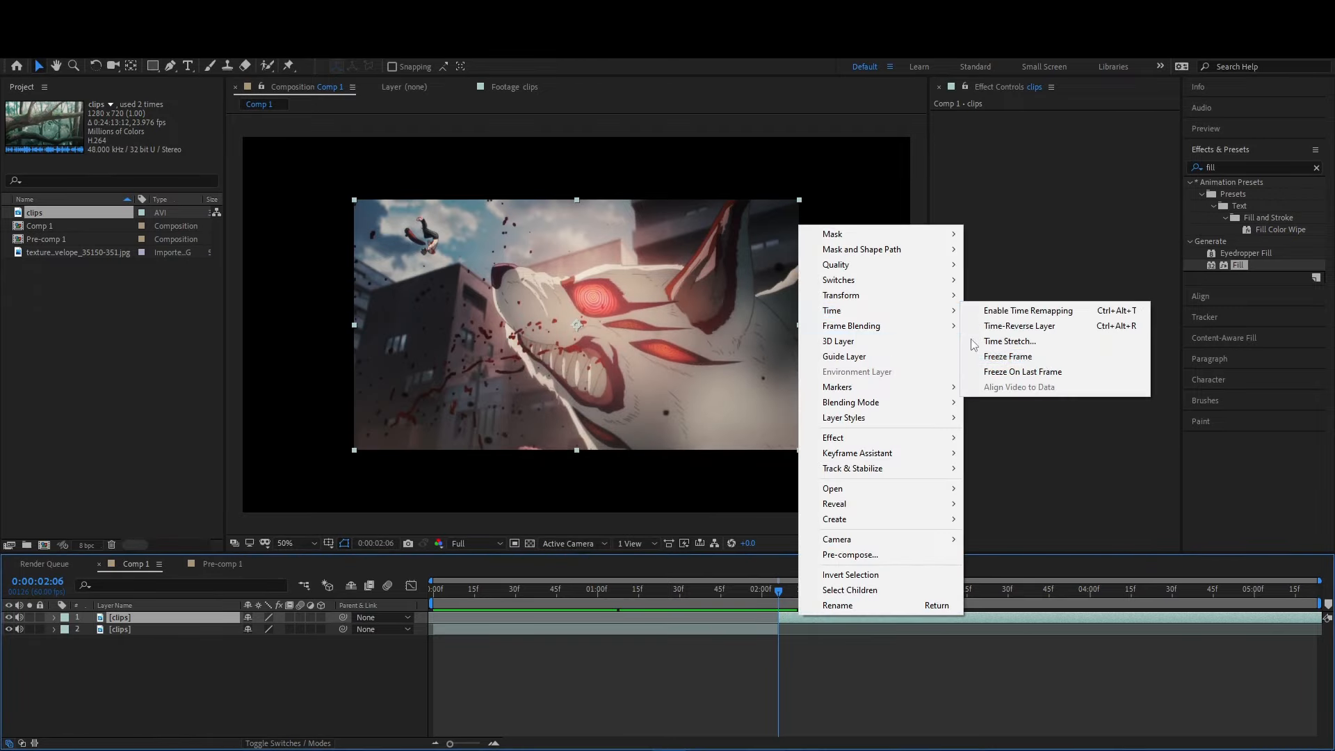
pyautogui.click(1043, 358)
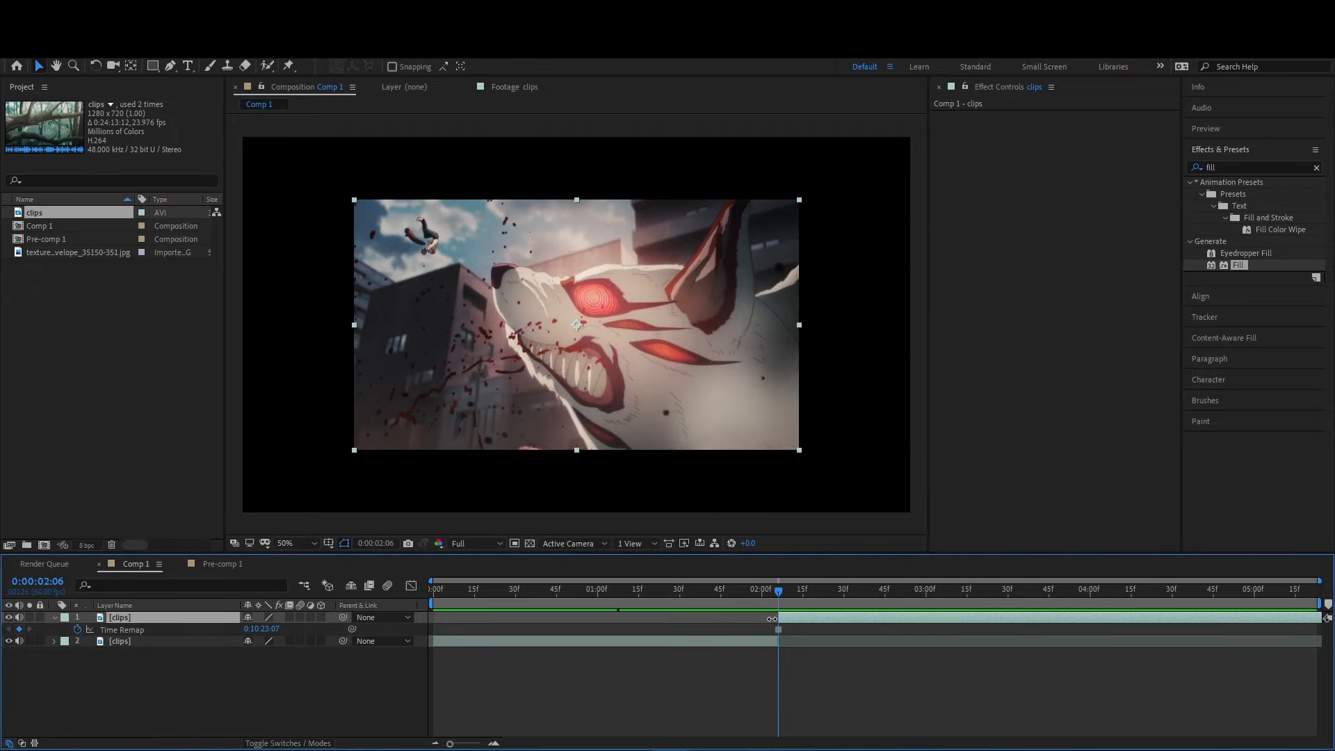
# - Duplicate the frozen clip and scale the lower copy to 119%
pyautogui.moveTo(778, 594); pyautogui.dragTo(796, 626)
pyautogui.hotkey('ctrl', 'd')
pyautogui.click(798, 628)
pyautogui.press('s')
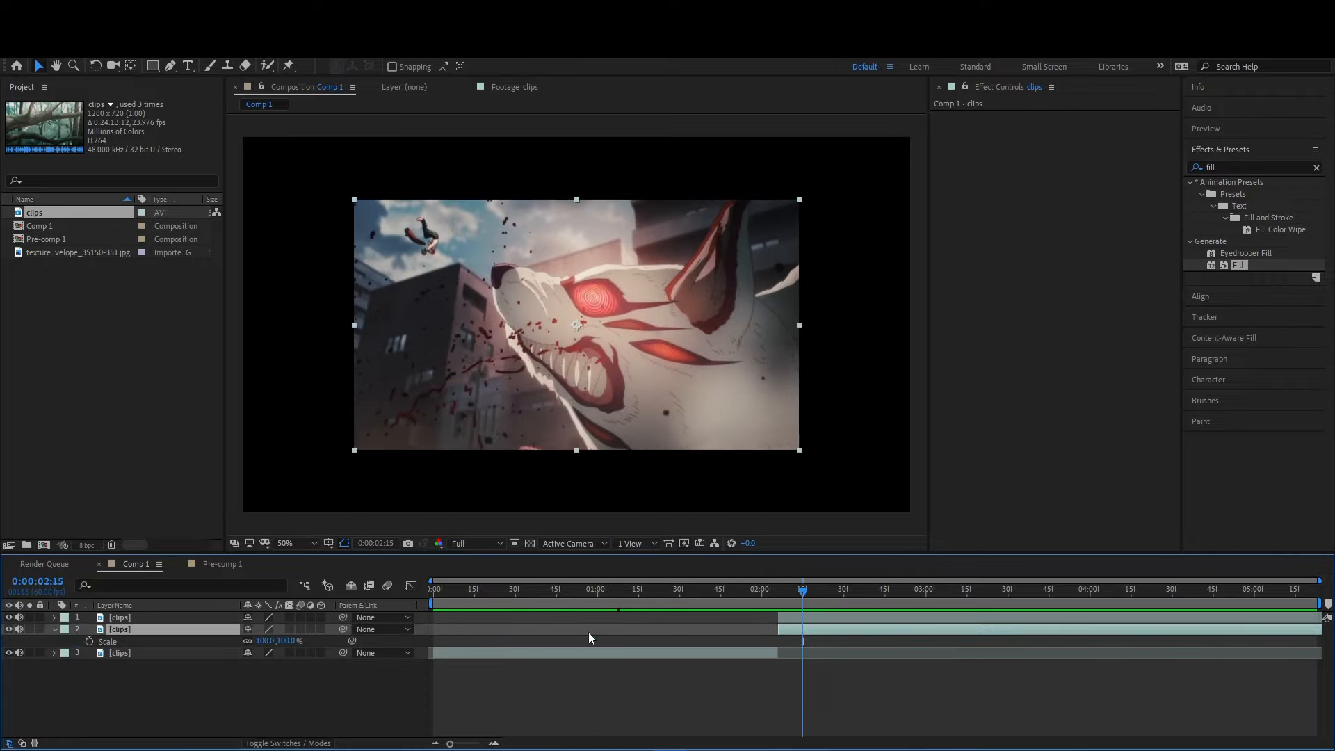
pyautogui.moveTo(261, 641); pyautogui.dragTo(274, 641)
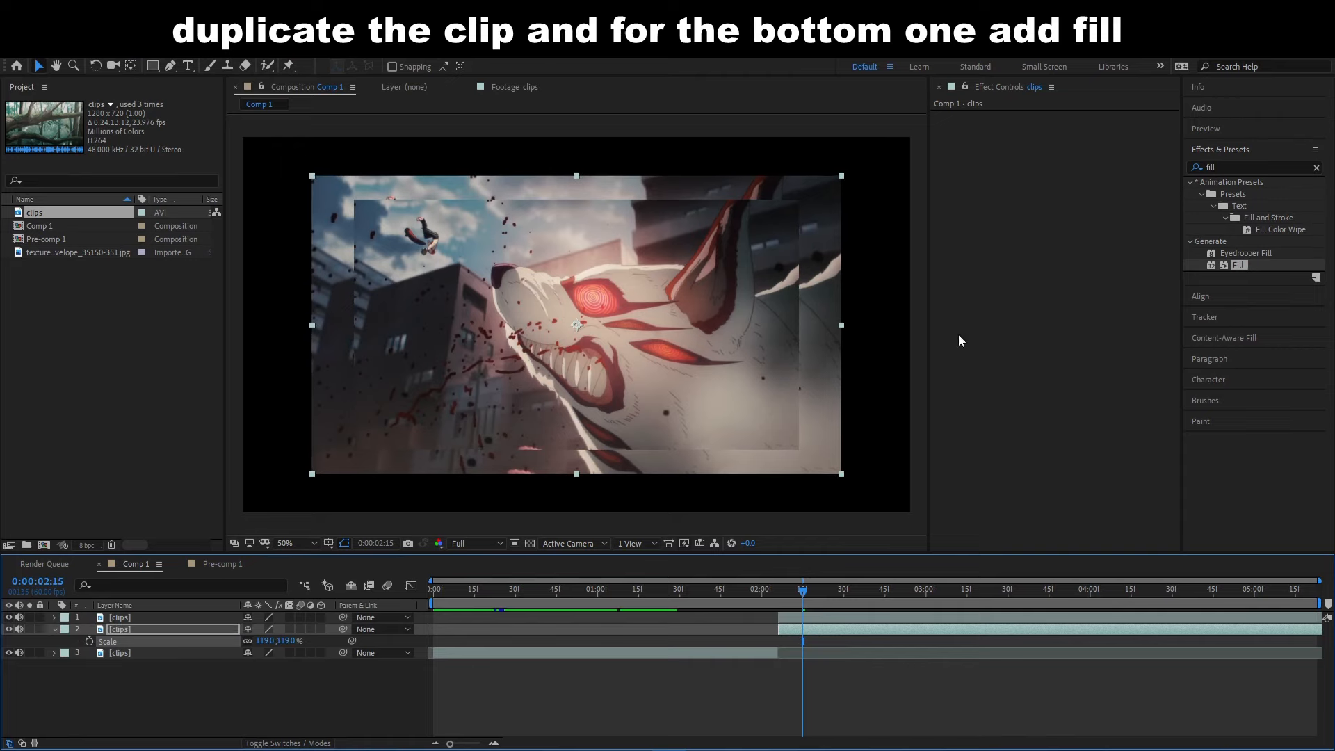
# - Apply a white (FFFFFF) Fill effect to the lower copy and stretch its vertical scale to 132.9%
pyautogui.doubleClick(1236, 264)
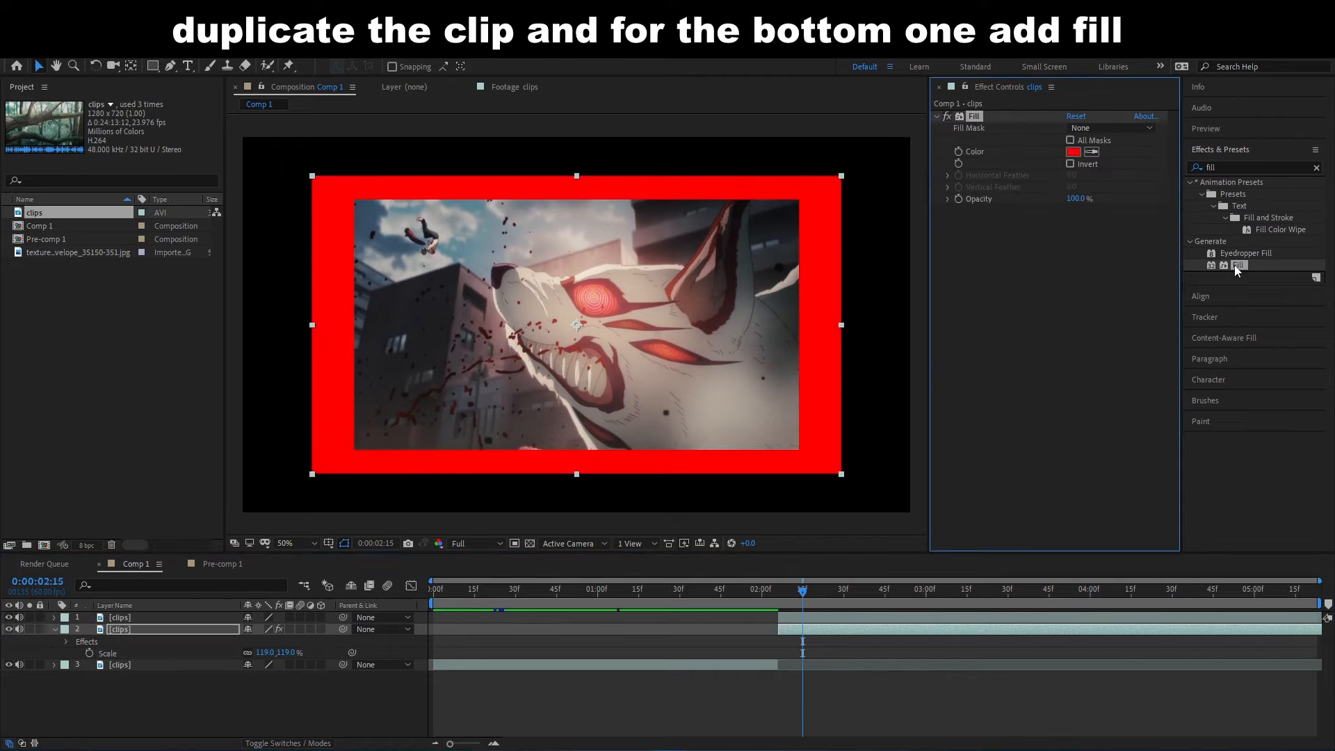
pyautogui.click(1073, 152)
pyautogui.moveTo(570, 452); pyautogui.dragTo(442, 393)
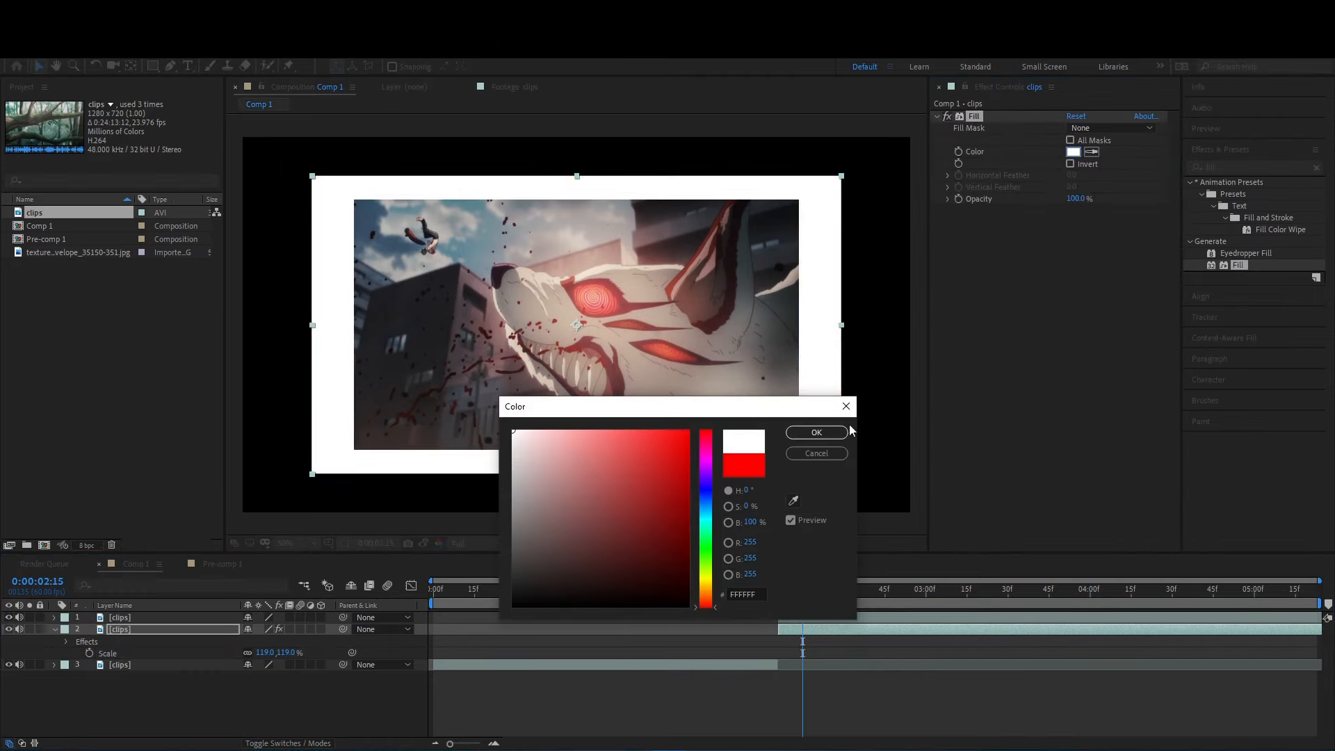
pyautogui.click(817, 432)
pyautogui.moveTo(576, 476); pyautogui.dragTo(577, 492)
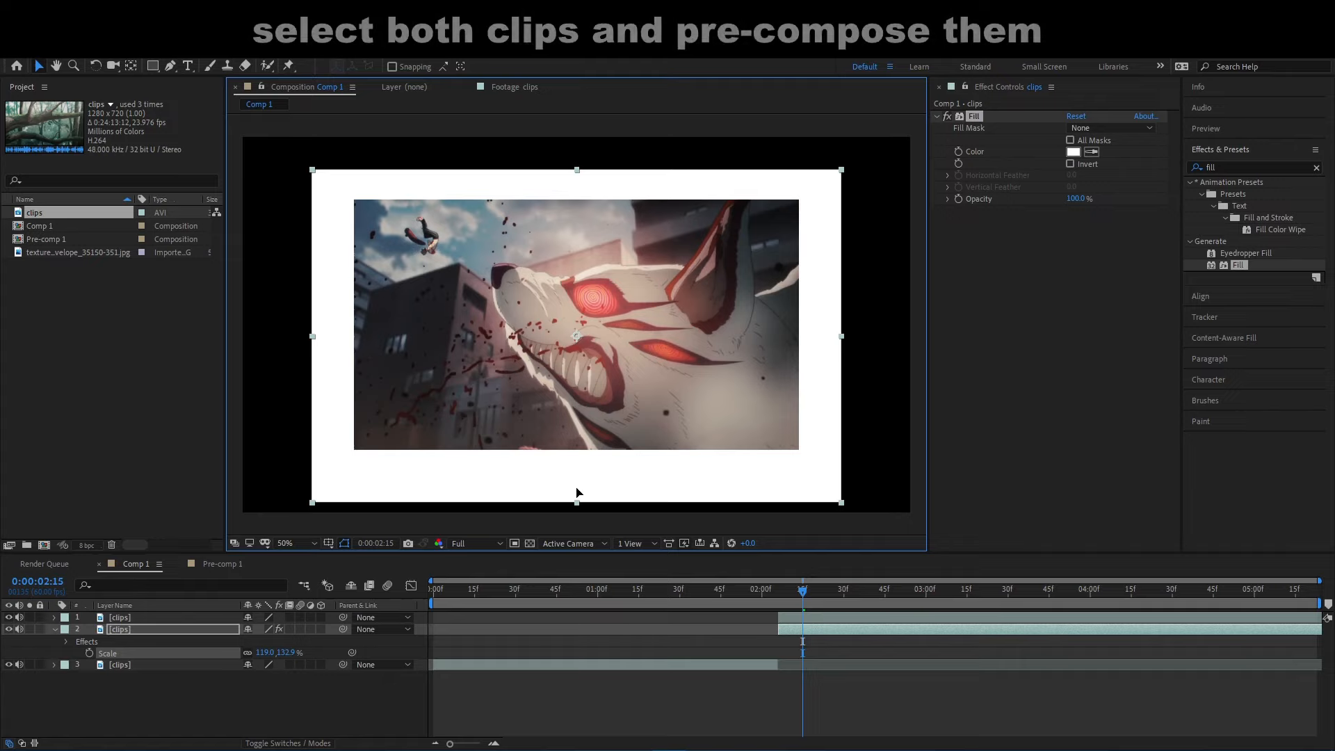
# - Preview Comp 1 from the beginning of the timeline
pyautogui.press(',')
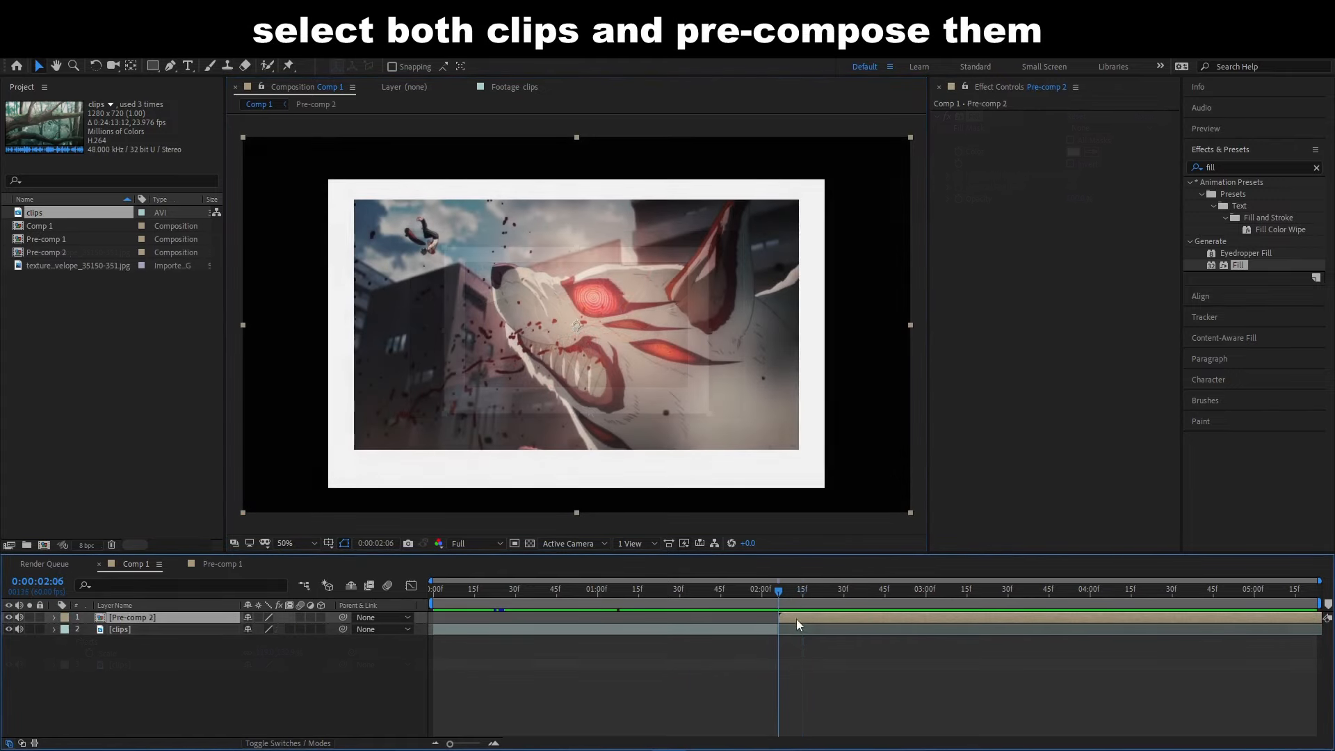
pyautogui.moveTo(800, 593); pyautogui.dragTo(402, 624)
pyautogui.press('space')
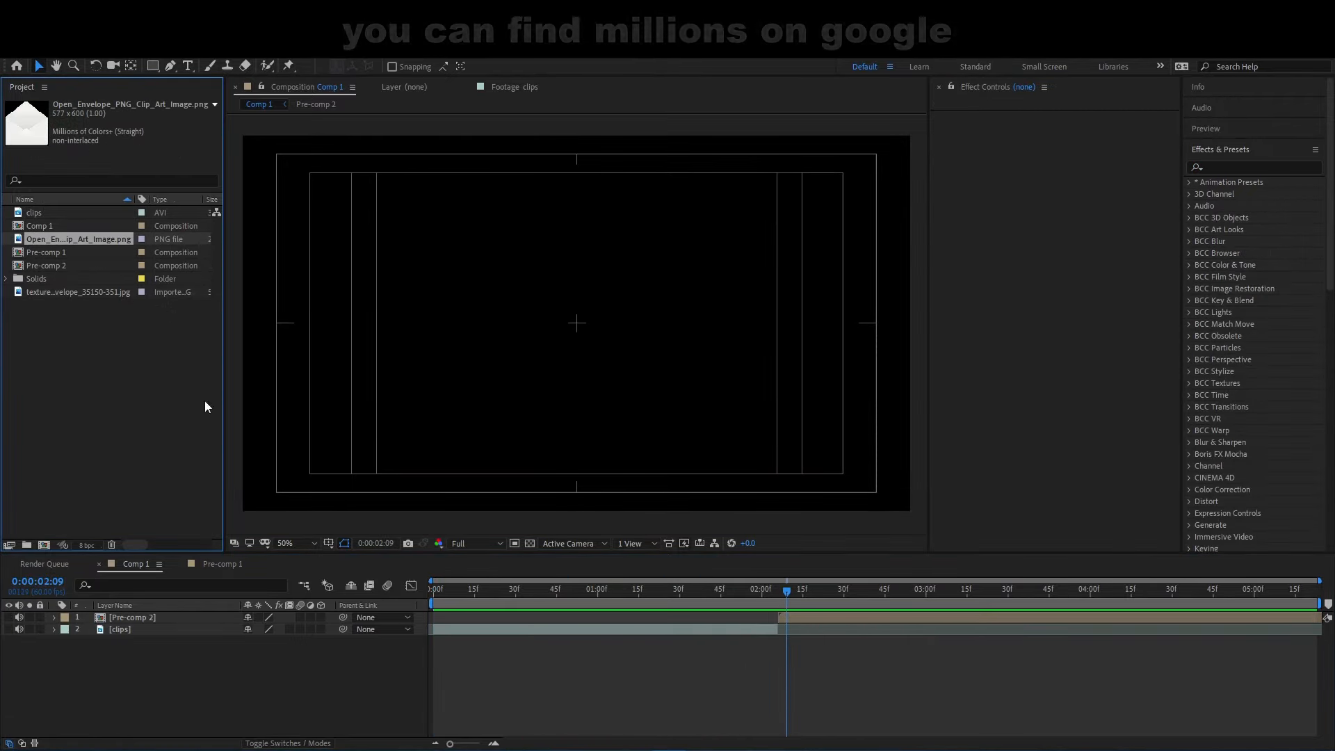
# - Place the open envelope PNG as the uppermost layer in Comp 1, starting slightly before Pre-comp 2
pyautogui.moveTo(78, 239); pyautogui.dragTo(748, 612)
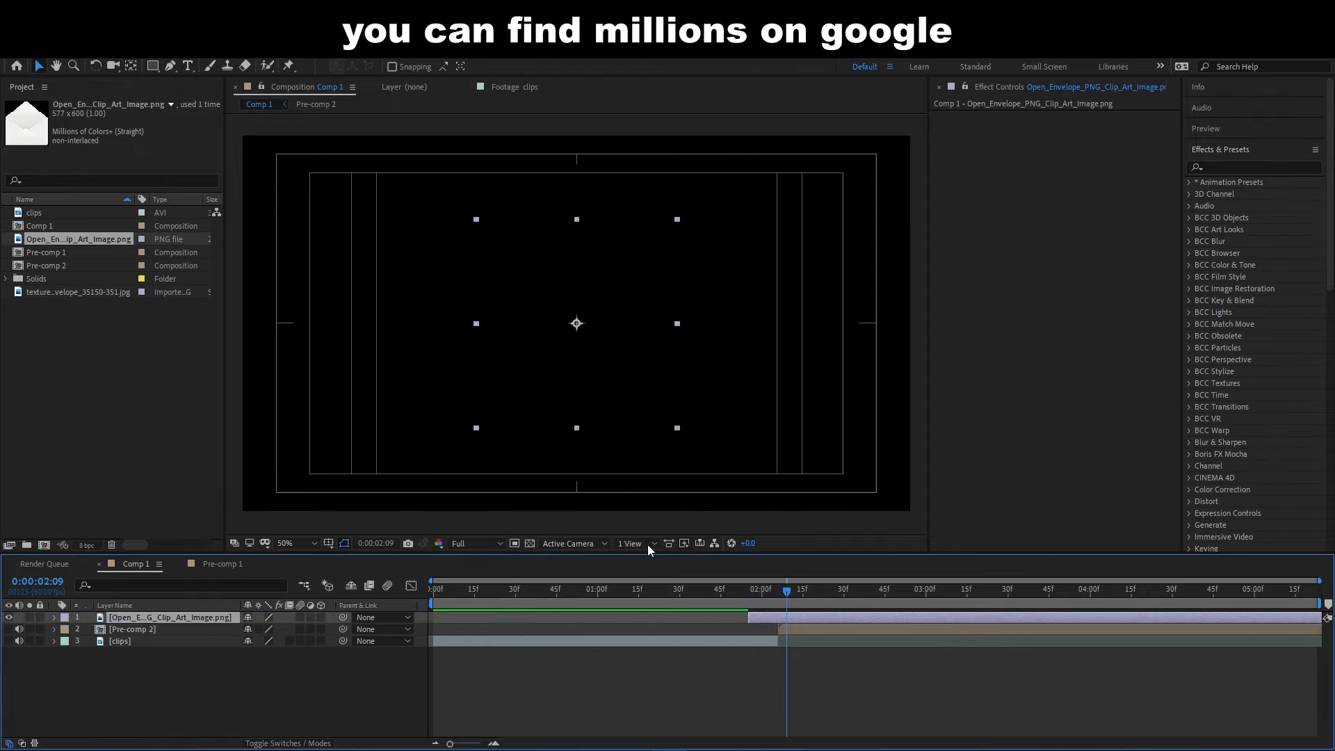
pyautogui.press('/')
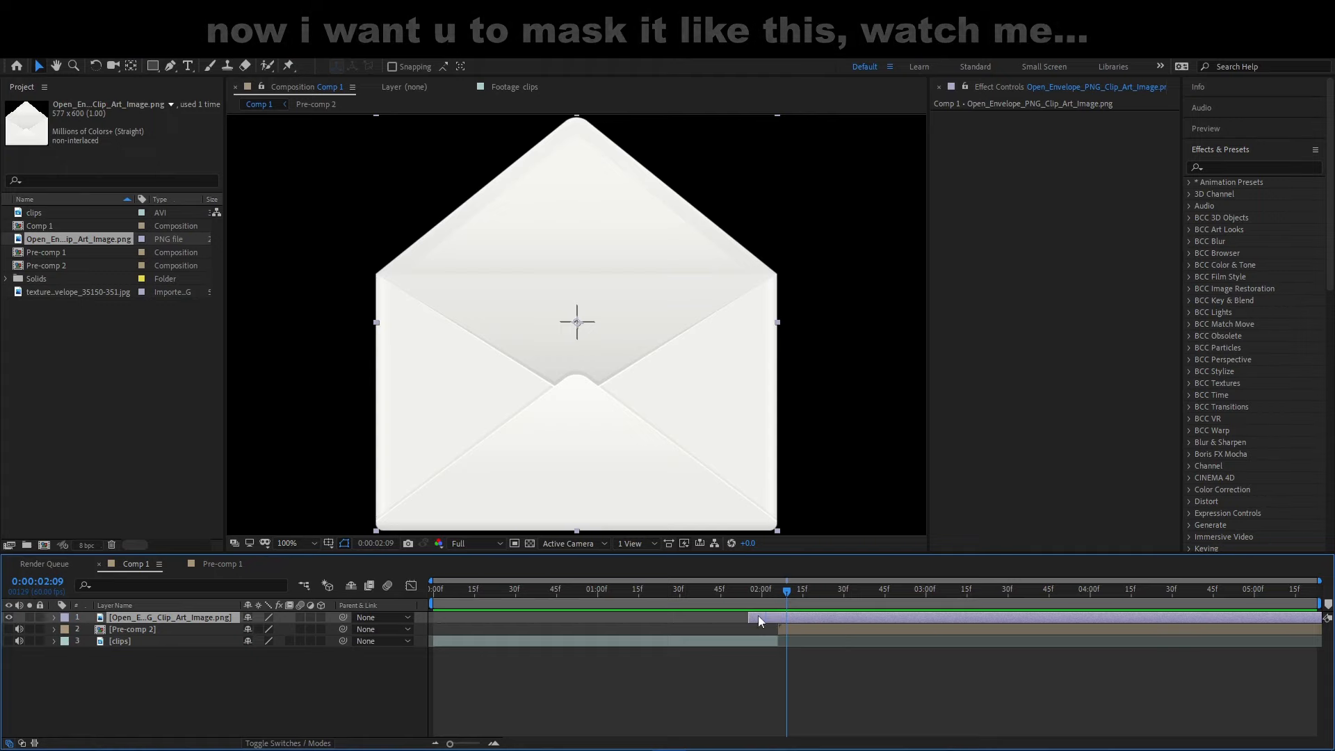
pyautogui.click(529, 543)
pyautogui.click(529, 543)
pyautogui.scroll(-1, 626, 491)
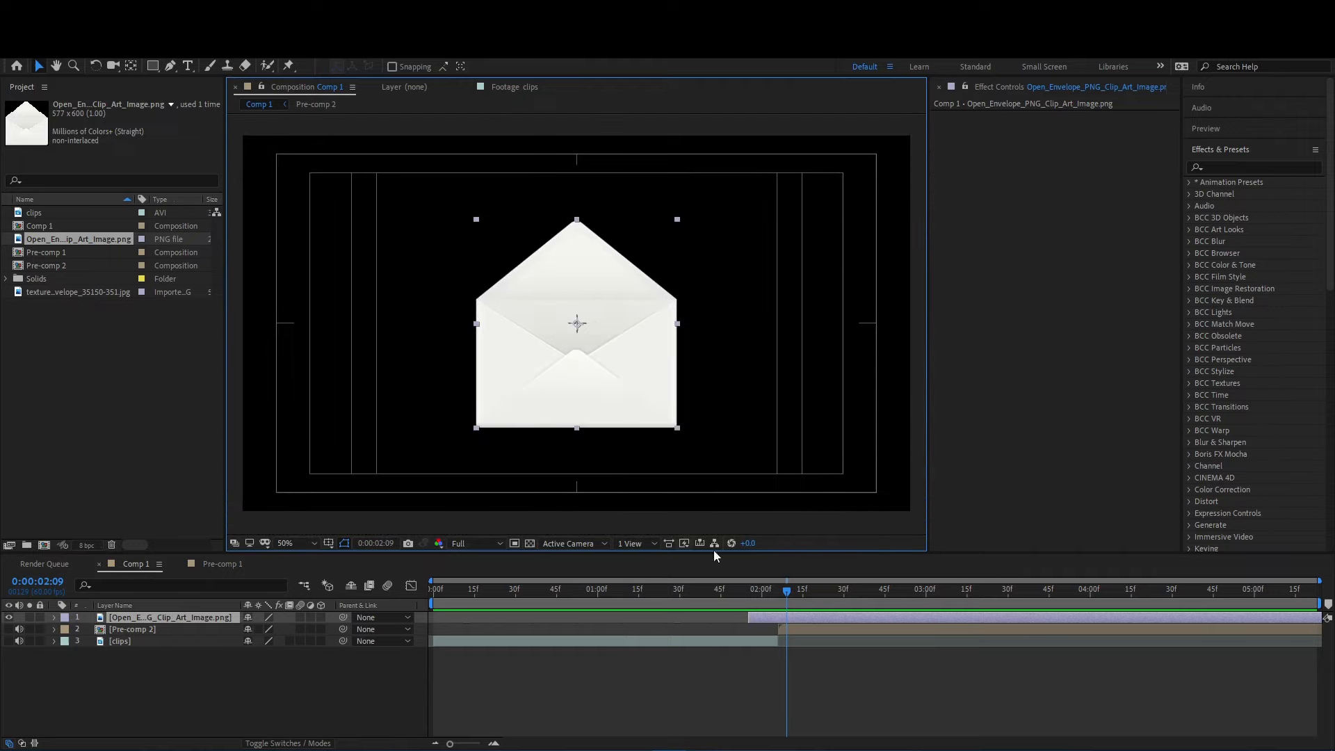
# - Mask the envelope's open upper flap with the Pen tool, running the mask's lower edge straight along the fold line
pyautogui.click(171, 66)
pyautogui.scroll(1, 564, 298)
pyautogui.scroll(1, 734, 280)
pyautogui.moveTo(734, 280); pyautogui.dragTo(477, 294)
pyautogui.moveTo(721, 242); pyautogui.dragTo(695, 243)
pyautogui.click(696, 242)
pyautogui.hotkey('ctrl', 'z')
pyautogui.click(693, 240)
pyautogui.moveTo(250, 261); pyautogui.dragTo(883, 279)
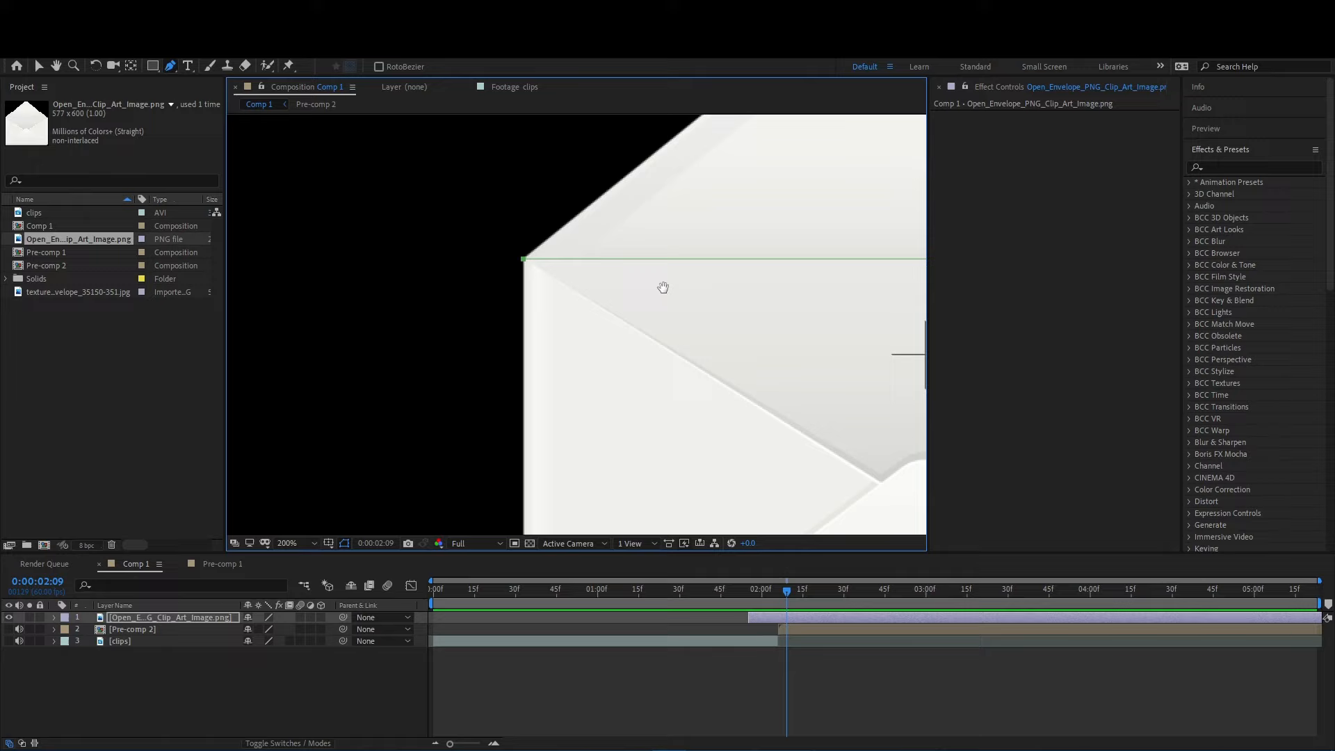
pyautogui.moveTo(650, 175); pyautogui.dragTo(542, 393)
pyautogui.click(493, 210)
pyautogui.click(712, 147)
pyautogui.click(652, 258)
pyautogui.click(727, 350)
pyautogui.click(711, 409)
pyautogui.click(649, 414)
pyautogui.scroll(-2, 600, 356)
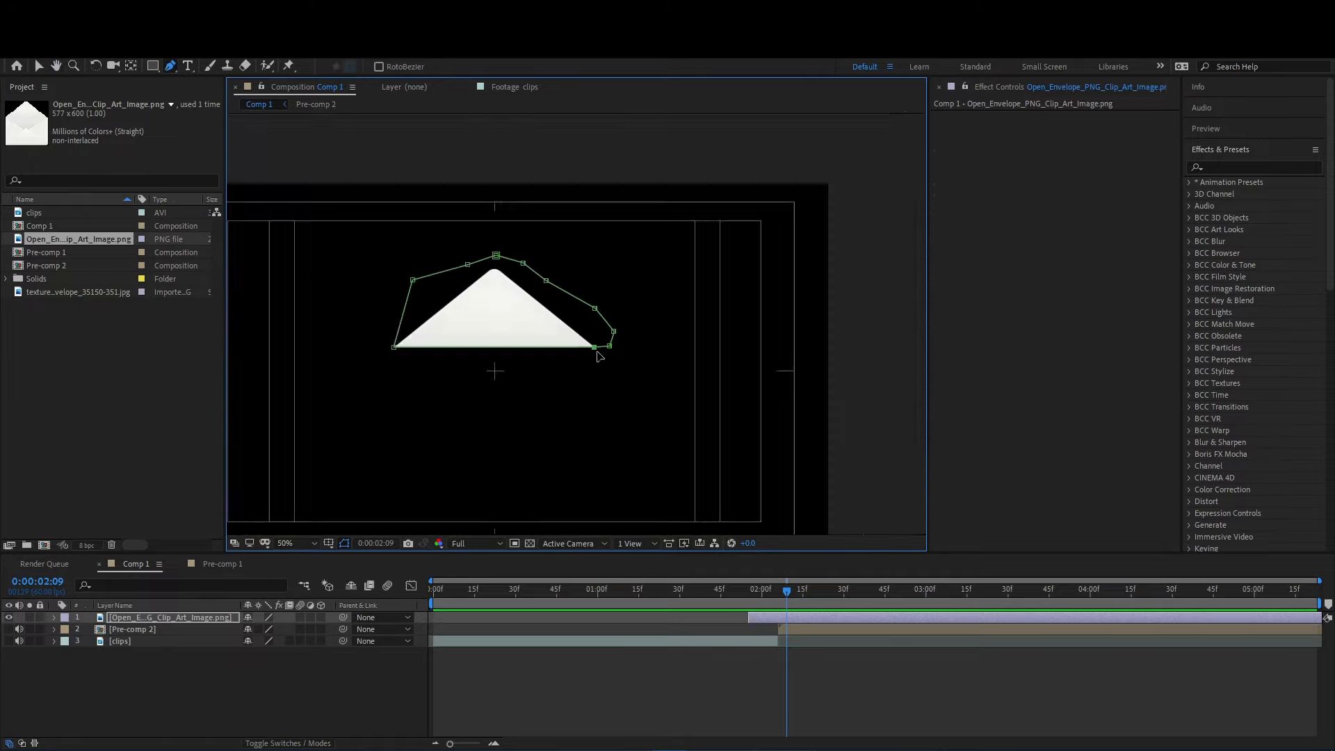
# - Try to duplicate the masked envelope layer and replace the lower copy's mask with a newly traced one
pyautogui.scroll(1, 740, 417)
pyautogui.click(756, 618)
pyautogui.hotkey('ctrl', 'd')
pyautogui.click(758, 631)
pyautogui.press('m')
pyautogui.click(130, 641)
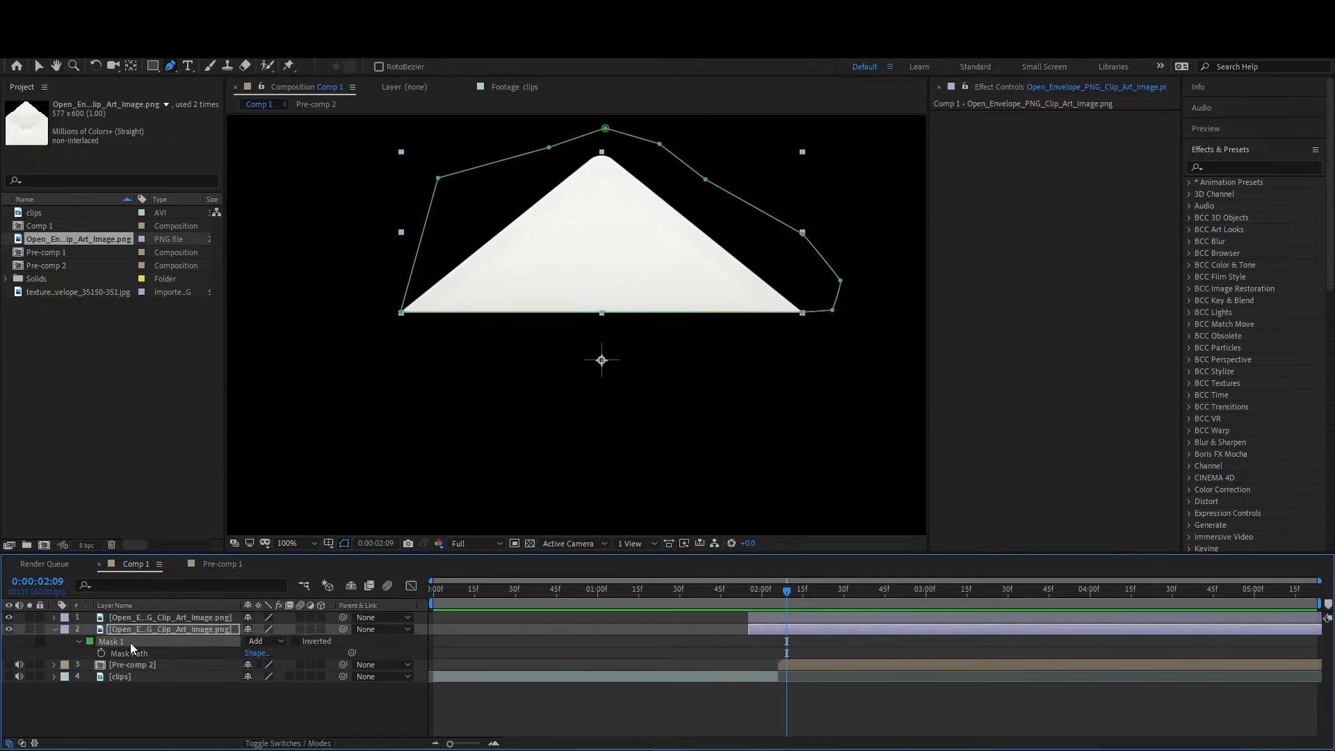
pyautogui.press('Delete')
pyautogui.scroll(1, 361, 390)
pyautogui.moveTo(361, 390); pyautogui.dragTo(425, 281)
pyautogui.click(251, 222)
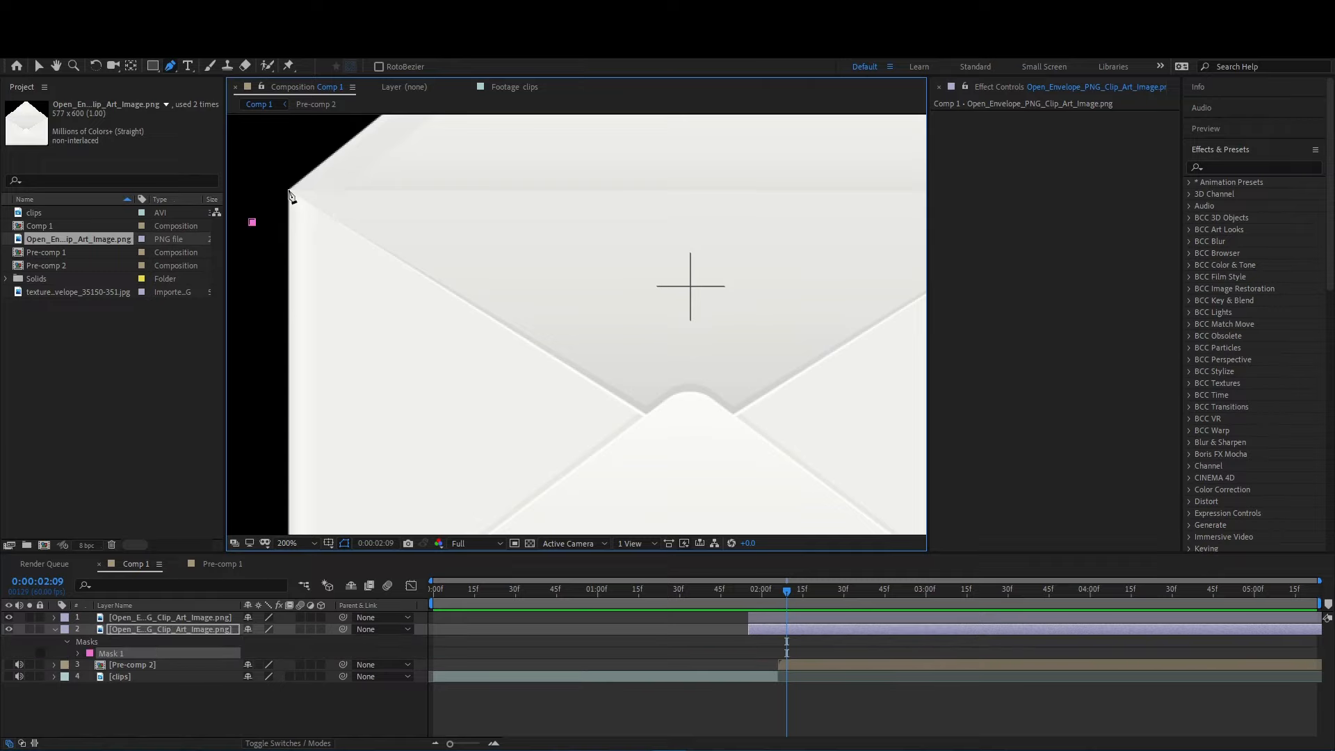
pyautogui.click(290, 189)
pyautogui.scroll(1, 297, 205)
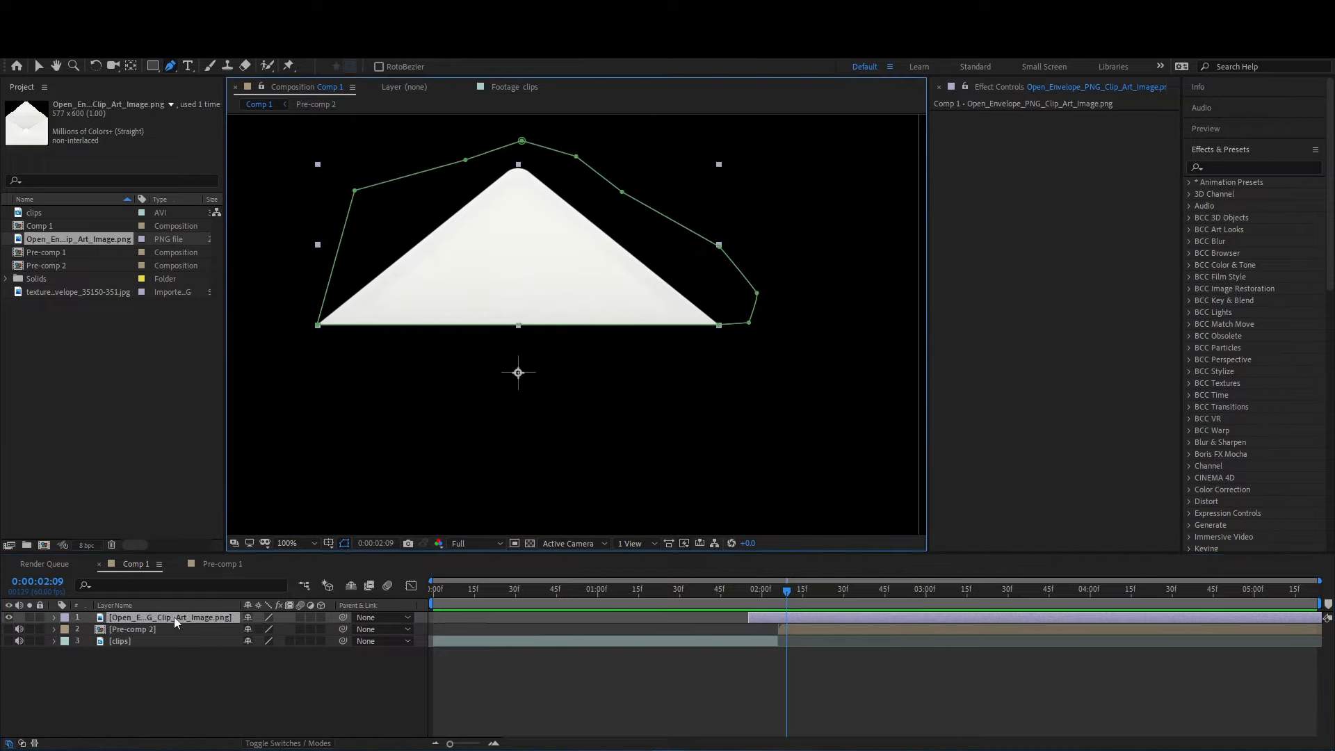
# - Duplicate the flap layer and invert the mask on the lower copy
pyautogui.press('m')
pyautogui.click(264, 641)
pyautogui.click(290, 640)
pyautogui.click(297, 641)
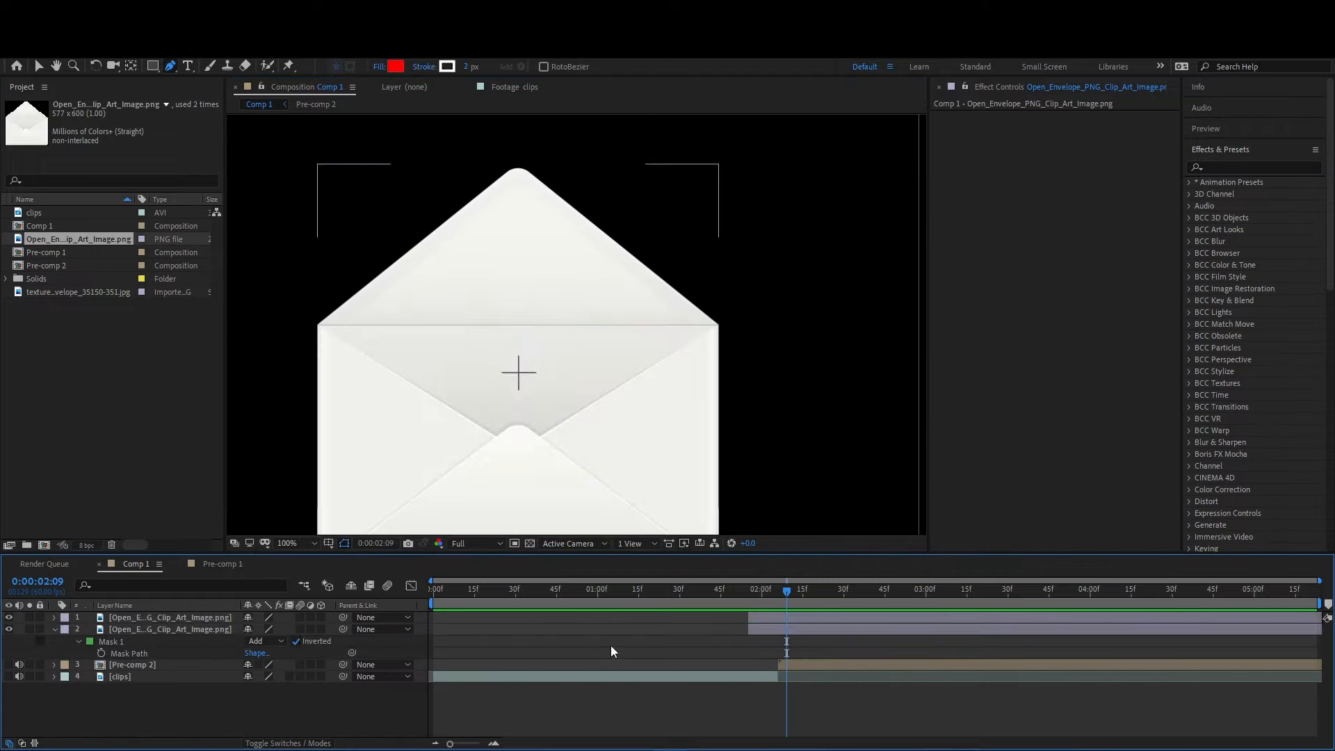
# - Set the inverted mask's Mask Expansion to -1 pixels
pyautogui.click(79, 641)
pyautogui.click(78, 641)
pyautogui.click(250, 688)
pyautogui.write('-1')
pyautogui.press('Return')
pyautogui.rightClick(166, 631)
pyautogui.click(245, 569)
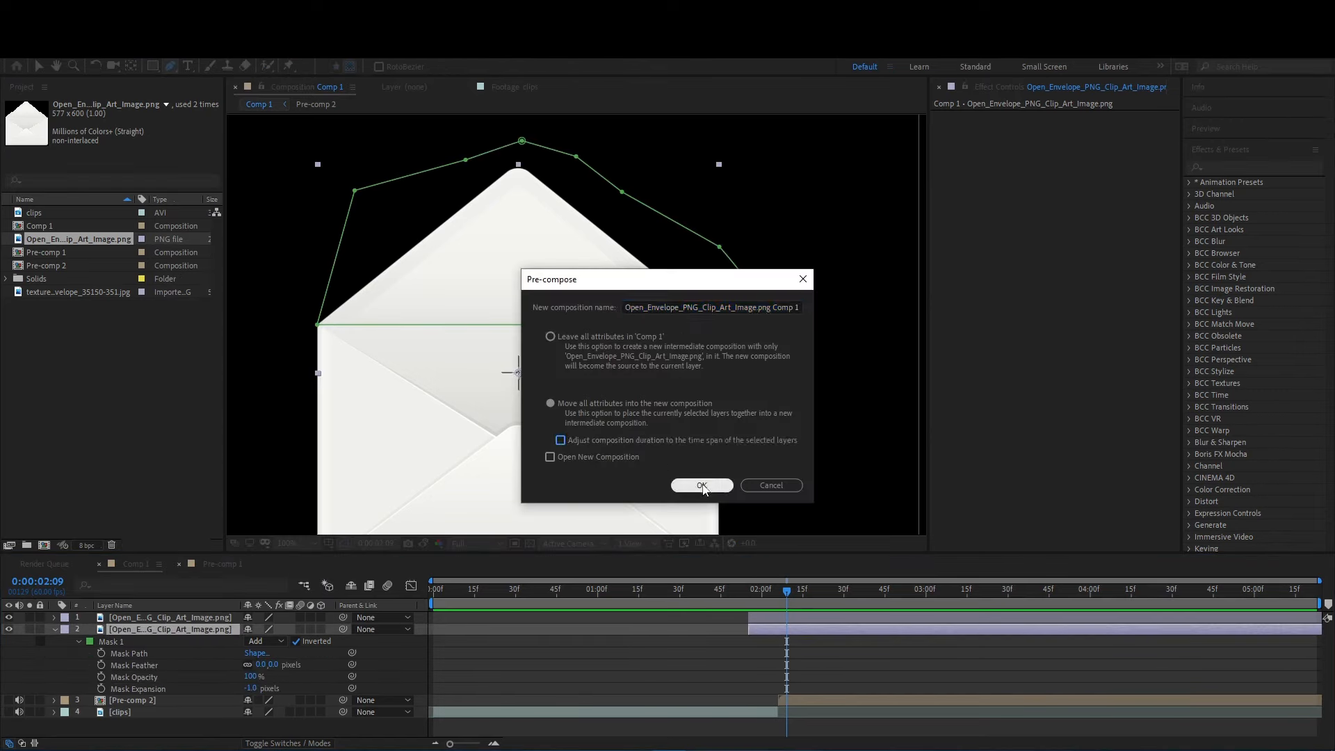
pyautogui.click(553, 338)
pyautogui.click(700, 485)
pyautogui.hotkey('ctrl', 'z')
# - Pre-compose the lower envelope layer, moving all attributes into the new composition
pyautogui.rightClick(775, 631)
pyautogui.click(802, 572)
pyautogui.click(681, 484)
# - Hide the flap layer and trace the envelope pocket's V-shaped opening with the Pen tool from the left to the right corner
pyautogui.scroll(1, 380, 359)
pyautogui.moveTo(359, 360); pyautogui.dragTo(777, 340)
pyautogui.click(9, 618)
pyautogui.click(460, 295)
pyautogui.scroll(1, 463, 302)
pyautogui.moveTo(325, 320); pyautogui.dragTo(347, 293)
pyautogui.click(428, 277)
pyautogui.moveTo(858, 521); pyautogui.dragTo(401, 273)
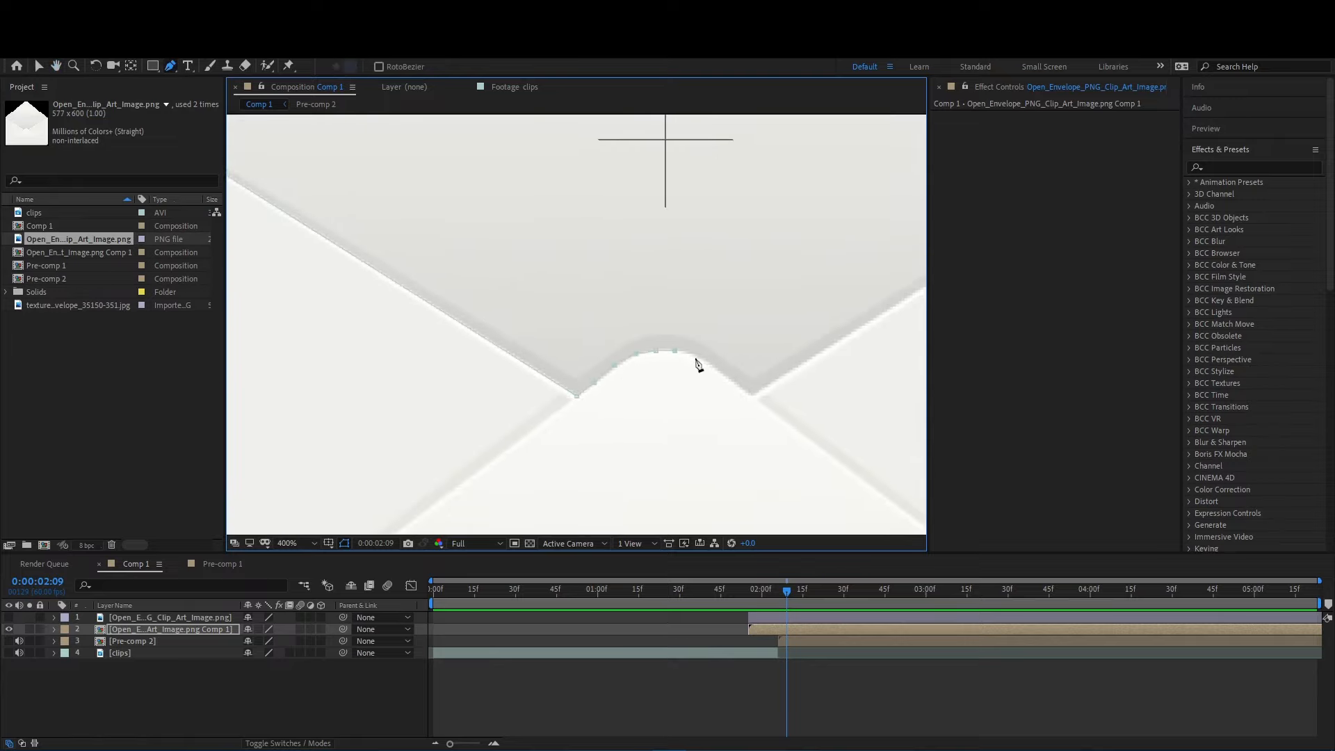
pyautogui.moveTo(794, 368); pyautogui.dragTo(445, 452)
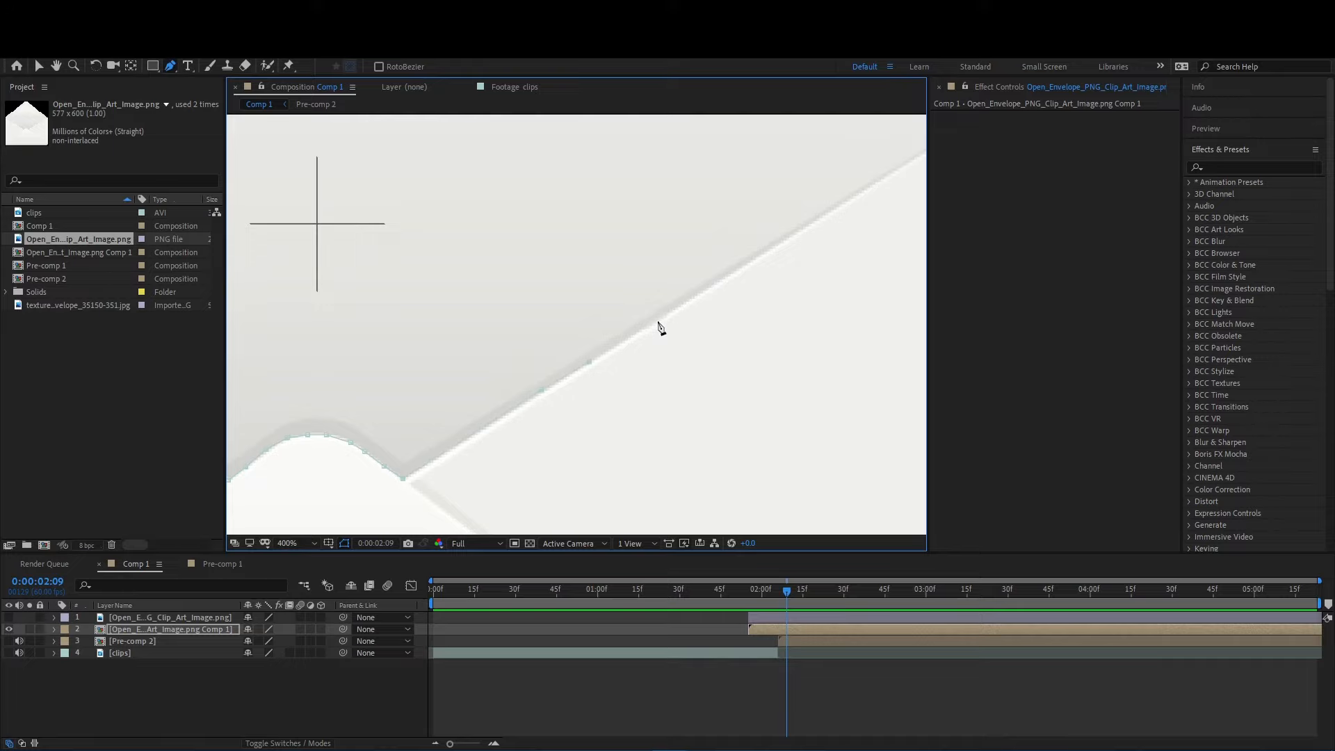
pyautogui.moveTo(775, 254); pyautogui.dragTo(455, 443)
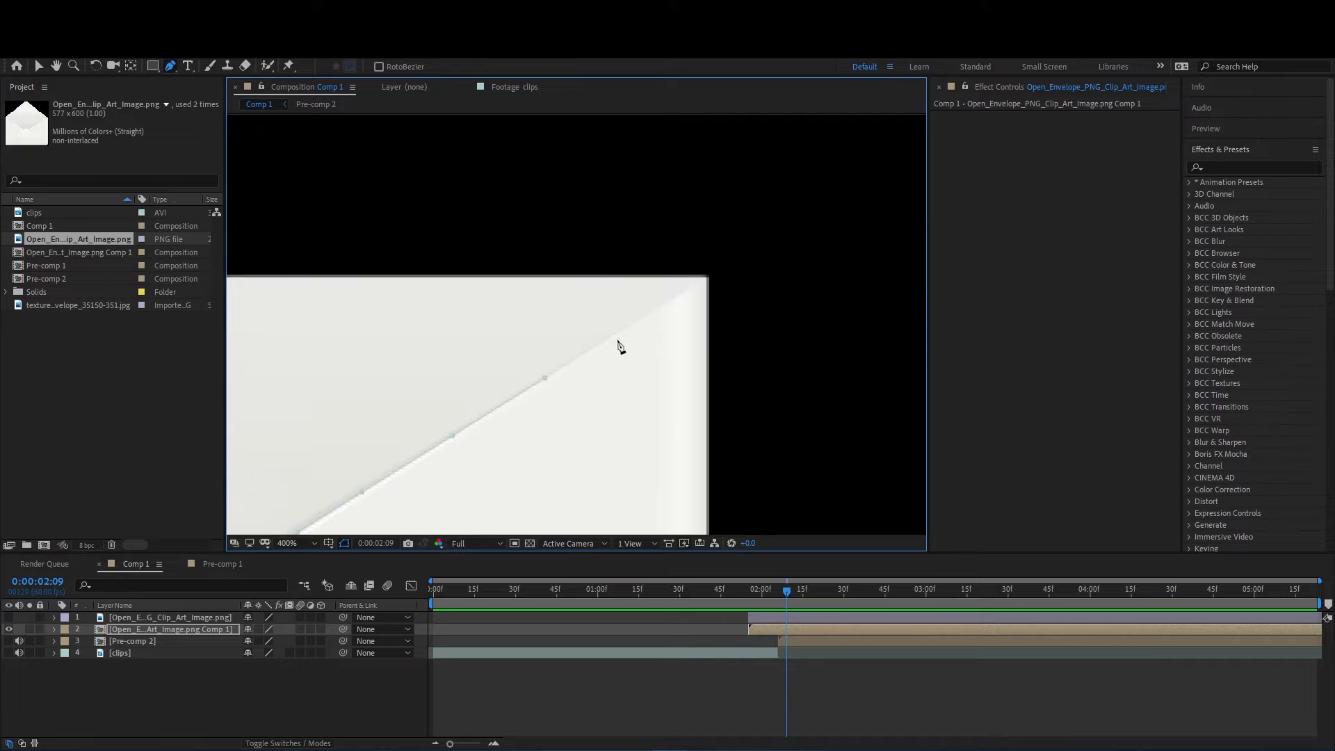
pyautogui.click(717, 273)
# - Close the pocket mask by looping the path around the outside of the envelope's lower body
pyautogui.scroll(-3, 718, 272)
pyautogui.click(627, 442)
pyautogui.click(613, 493)
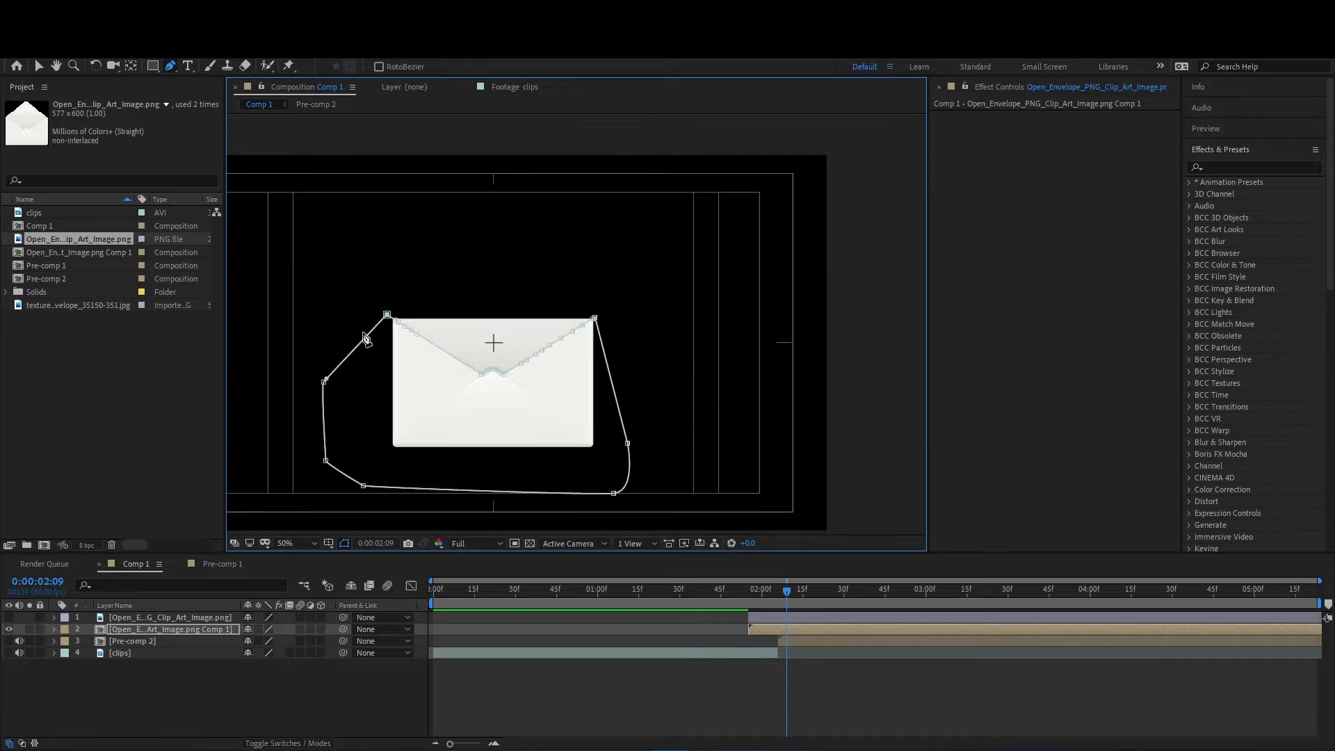
pyautogui.scroll(1, 452, 369)
pyautogui.moveTo(455, 371); pyautogui.dragTo(649, 295)
# - Duplicate the masked envelope composition layer and rename the lower copy background
pyautogui.click(695, 630)
pyautogui.click(784, 632)
pyautogui.hotkey('ctrl', 'd')
pyautogui.click(126, 641)
pyautogui.press('Return')
pyautogui.write('backgrou')
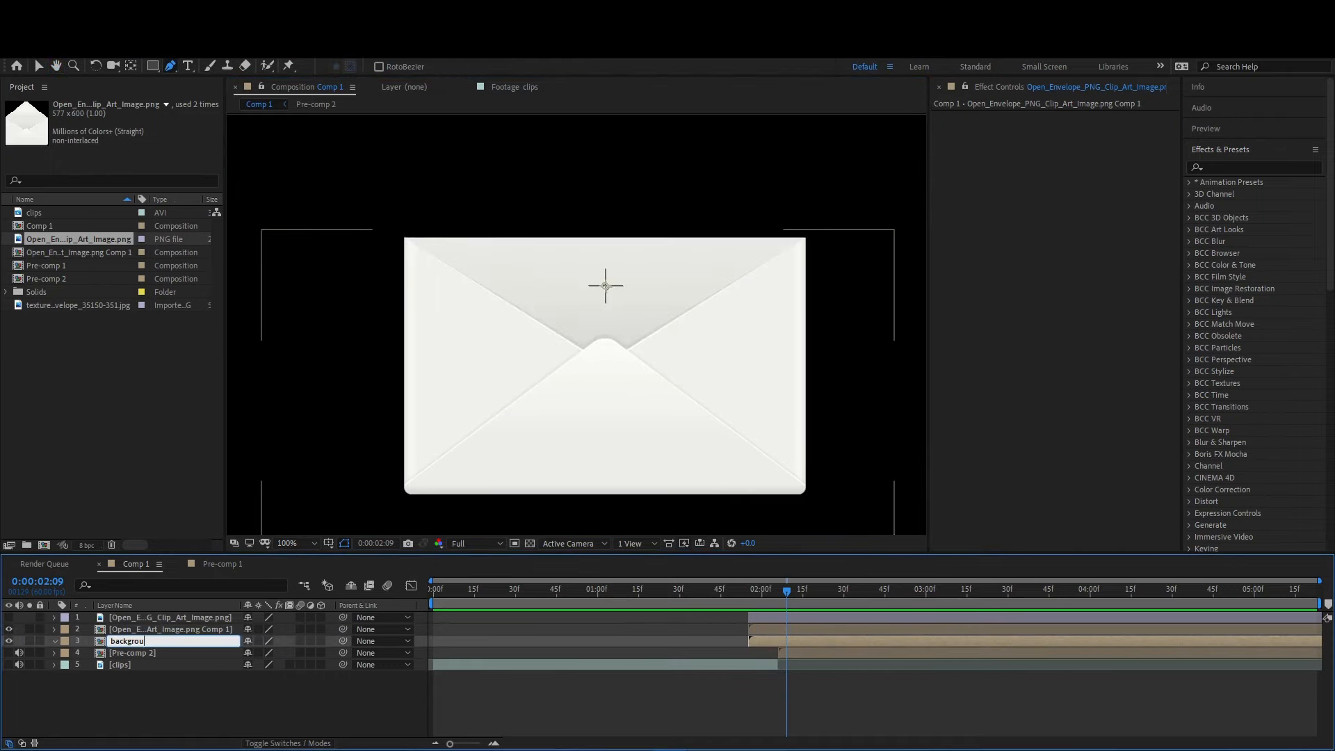
pyautogui.write('nd')
pyautogui.press('Return')
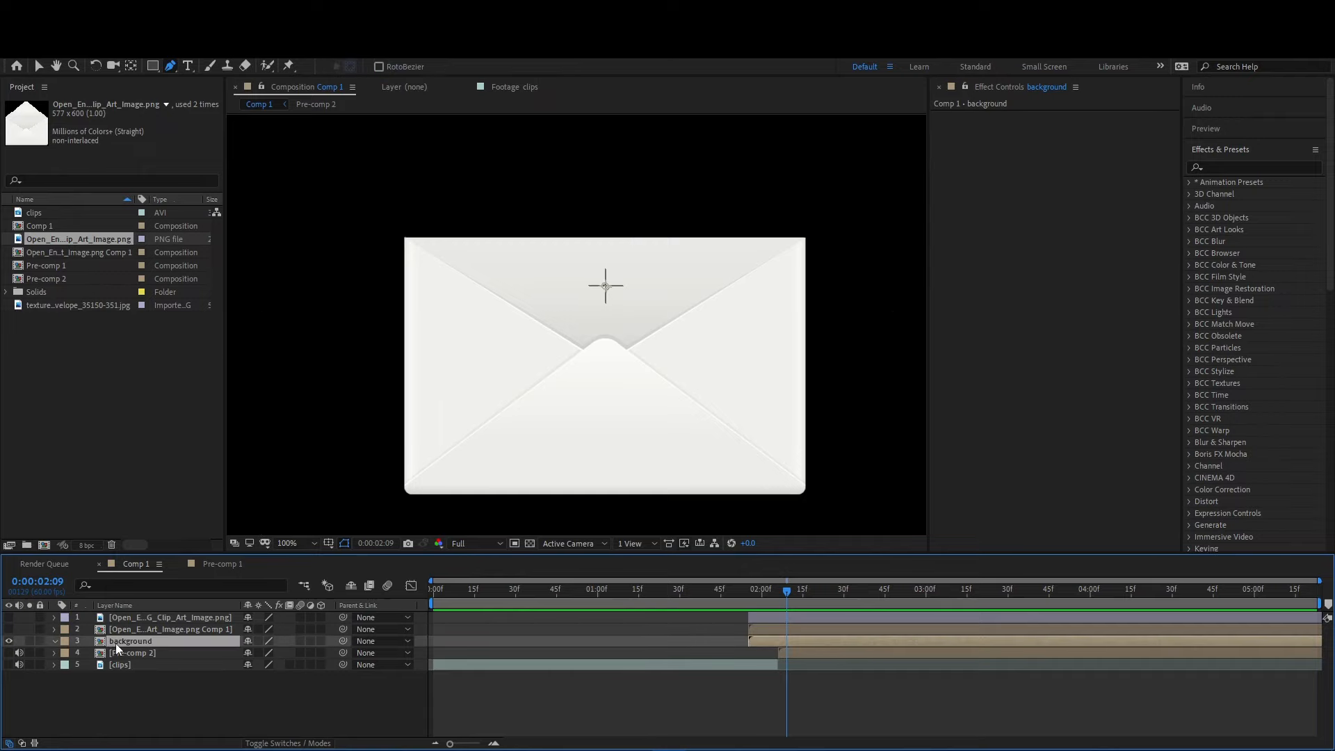
# - Apply a white Fill effect to the background layer and show the front envelope composition layer
pyautogui.hotkey('ctrl', '5')
pyautogui.write('fill')
pyautogui.doubleClick(1237, 265)
pyautogui.click(1073, 152)
pyautogui.click(516, 432)
pyautogui.click(812, 435)
pyautogui.click(9, 629)
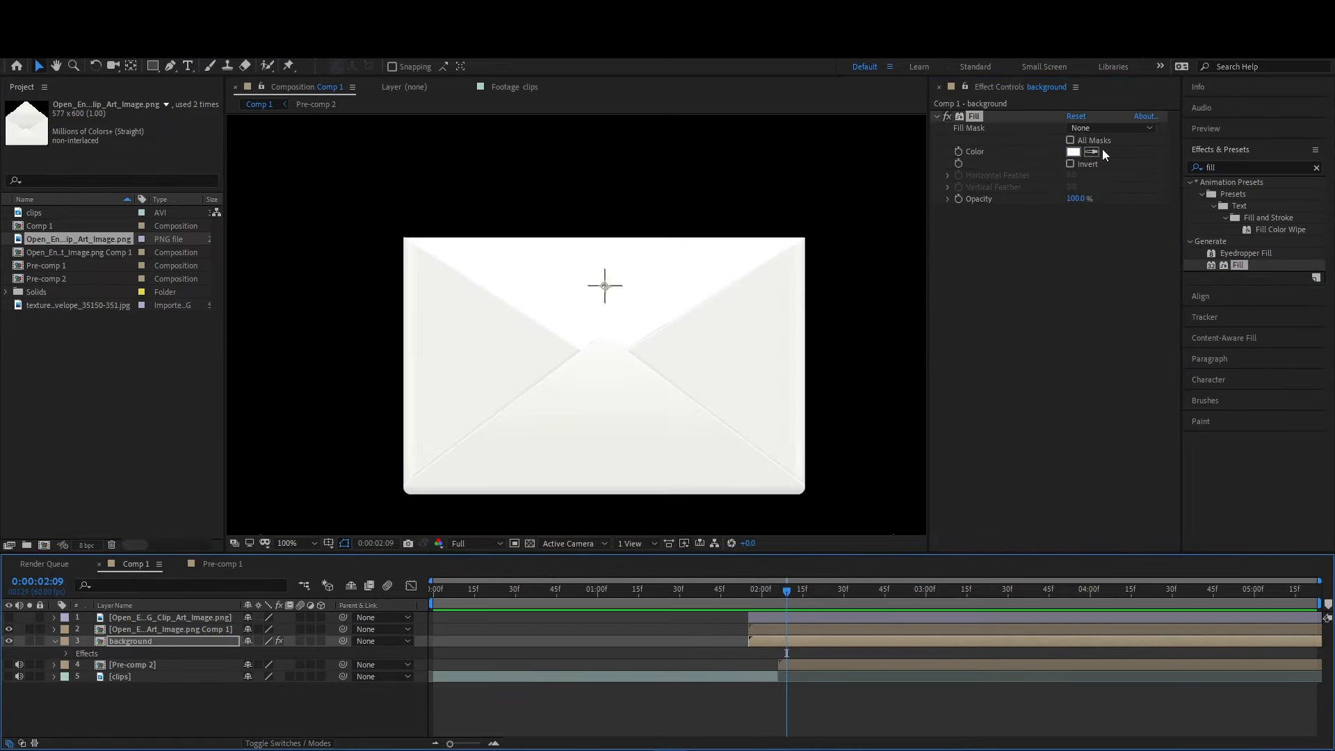
# - Rename the front envelope layer 2, and pre-compose the flap image layer with the layer name 1
pyautogui.click(124, 631)
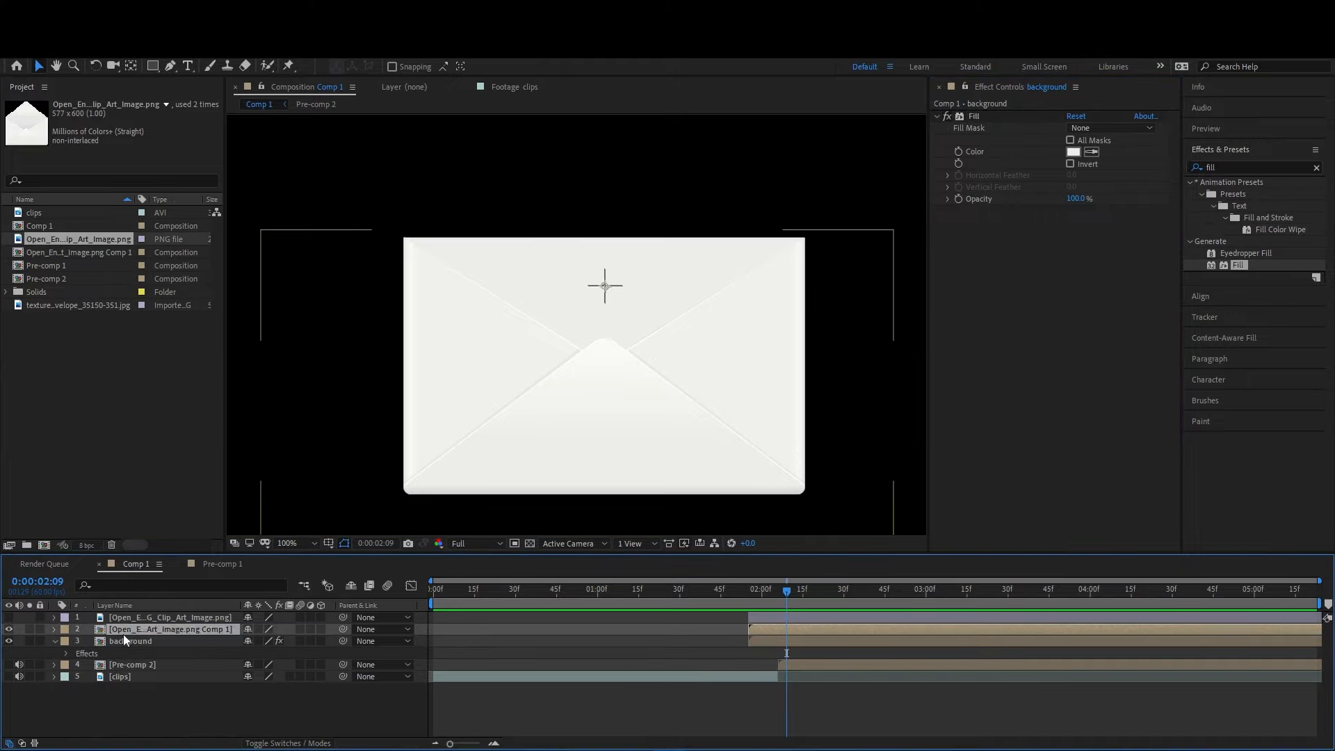
pyautogui.press('Return')
pyautogui.rightClick(223, 629)
pyautogui.click(188, 555)
pyautogui.click(691, 481)
pyautogui.click(136, 563)
pyautogui.press('Return')
pyautogui.write('1')
pyautogui.press('Return')
# - Apply S_DropShadow to layer 2 and adjust it over the transparency grid to shadow blur 49, Shift X 0.32 and Shift Y 11.52
pyautogui.click(652, 632)
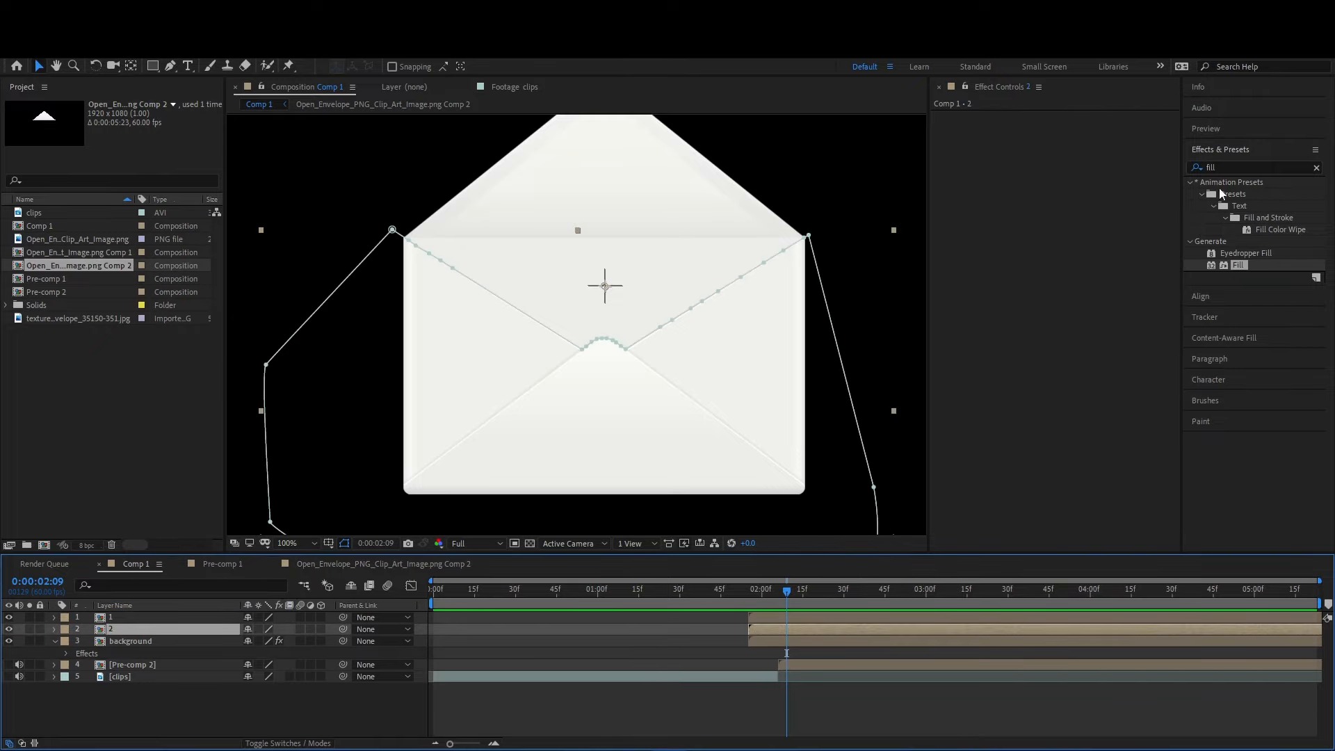
pyautogui.click(1222, 165)
pyautogui.write('s_drop')
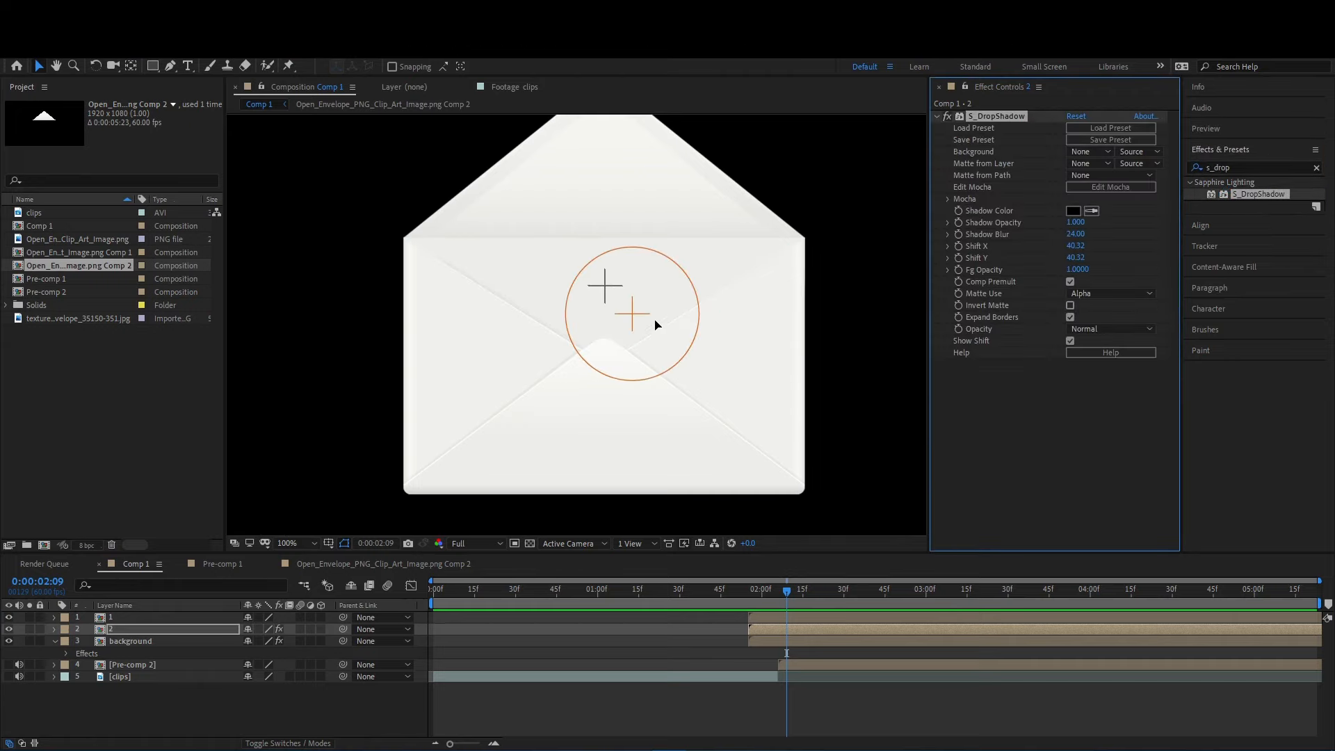
pyautogui.moveTo(634, 318); pyautogui.dragTo(605, 278)
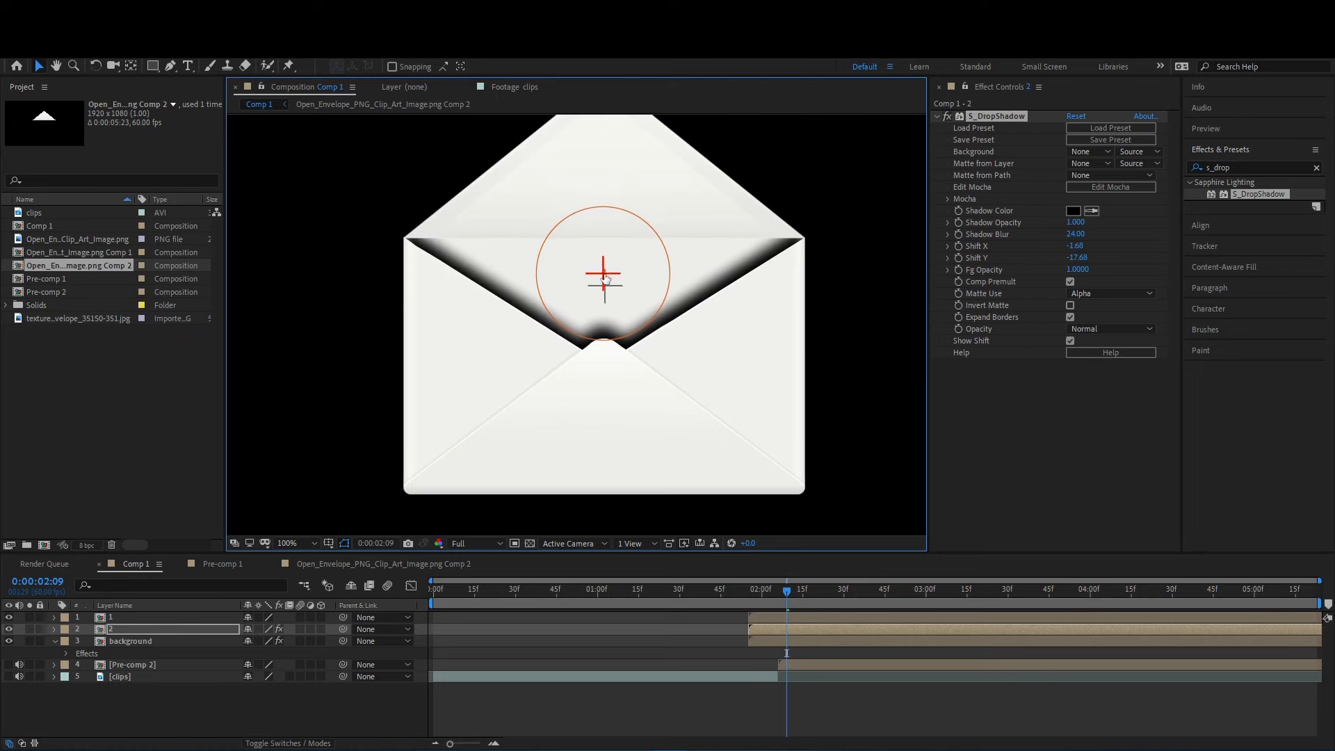
pyautogui.click(529, 542)
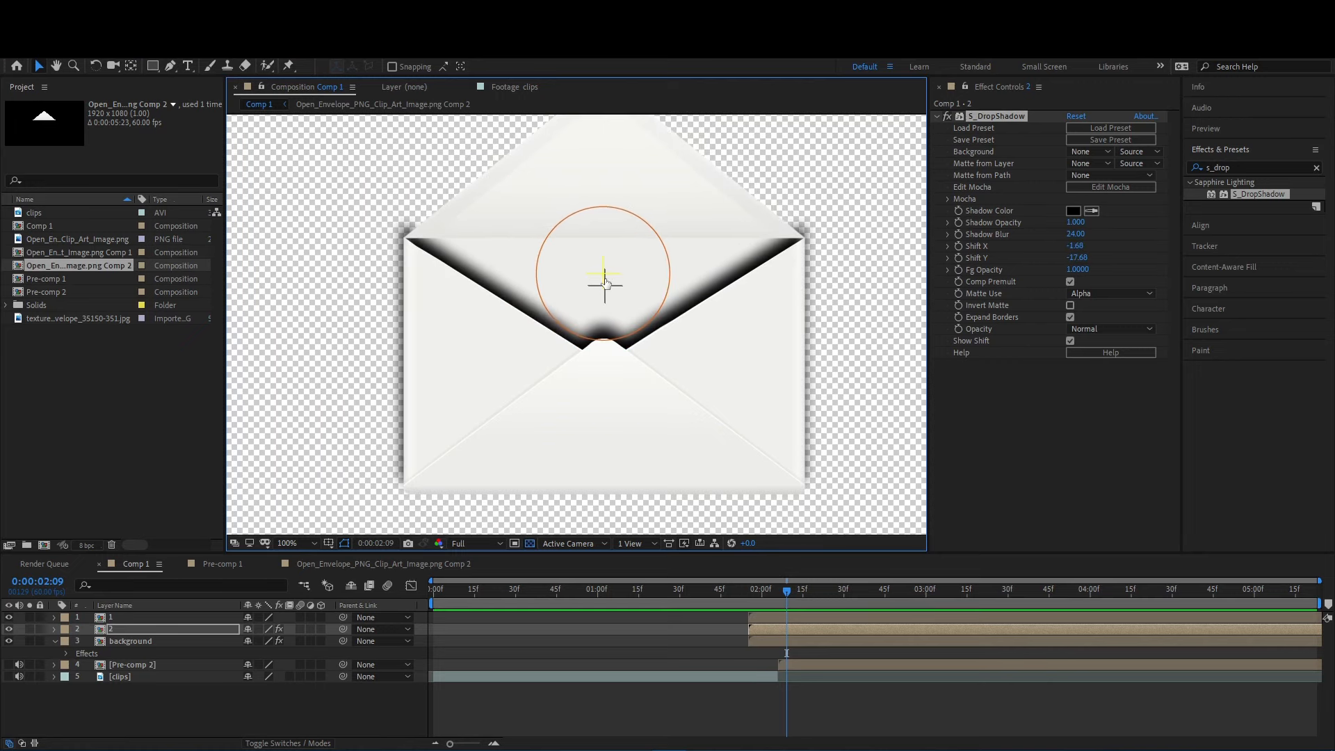
pyautogui.moveTo(605, 281); pyautogui.dragTo(606, 279)
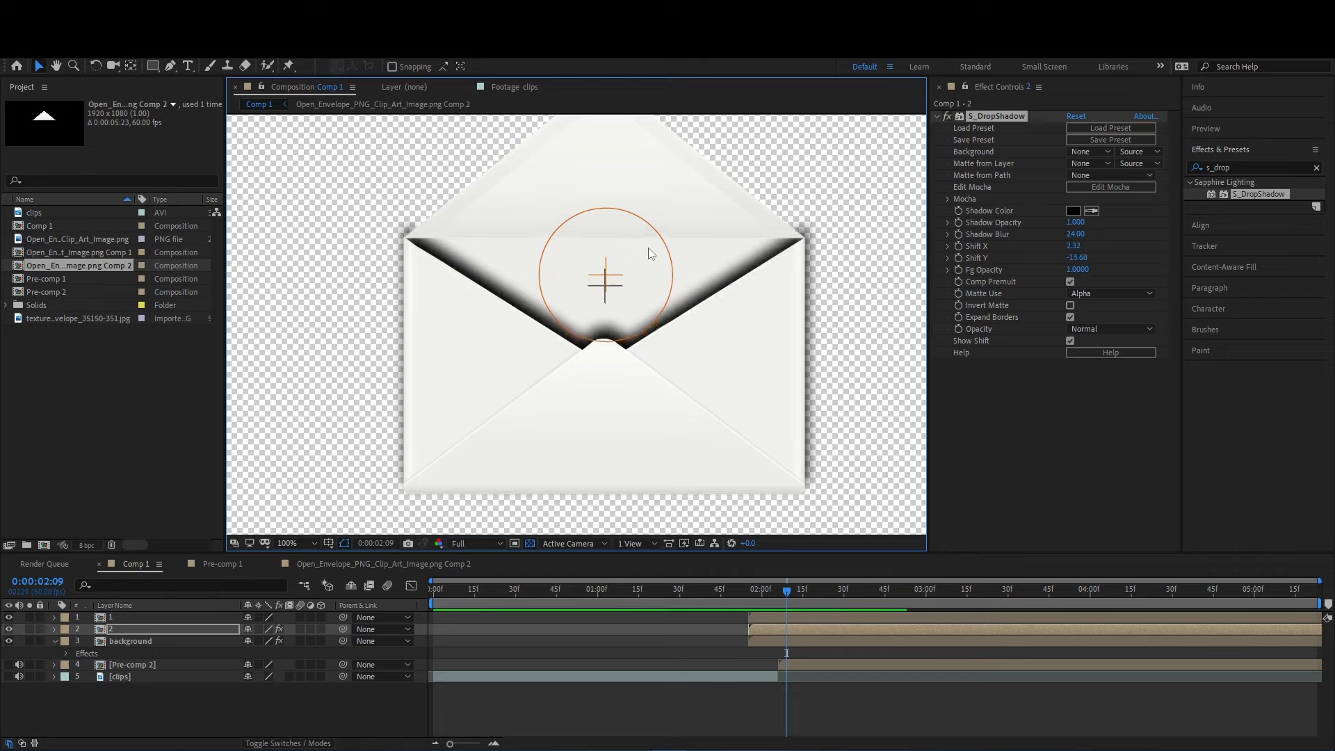
pyautogui.moveTo(655, 240); pyautogui.dragTo(702, 182)
pyautogui.moveTo(605, 273); pyautogui.dragTo(604, 295)
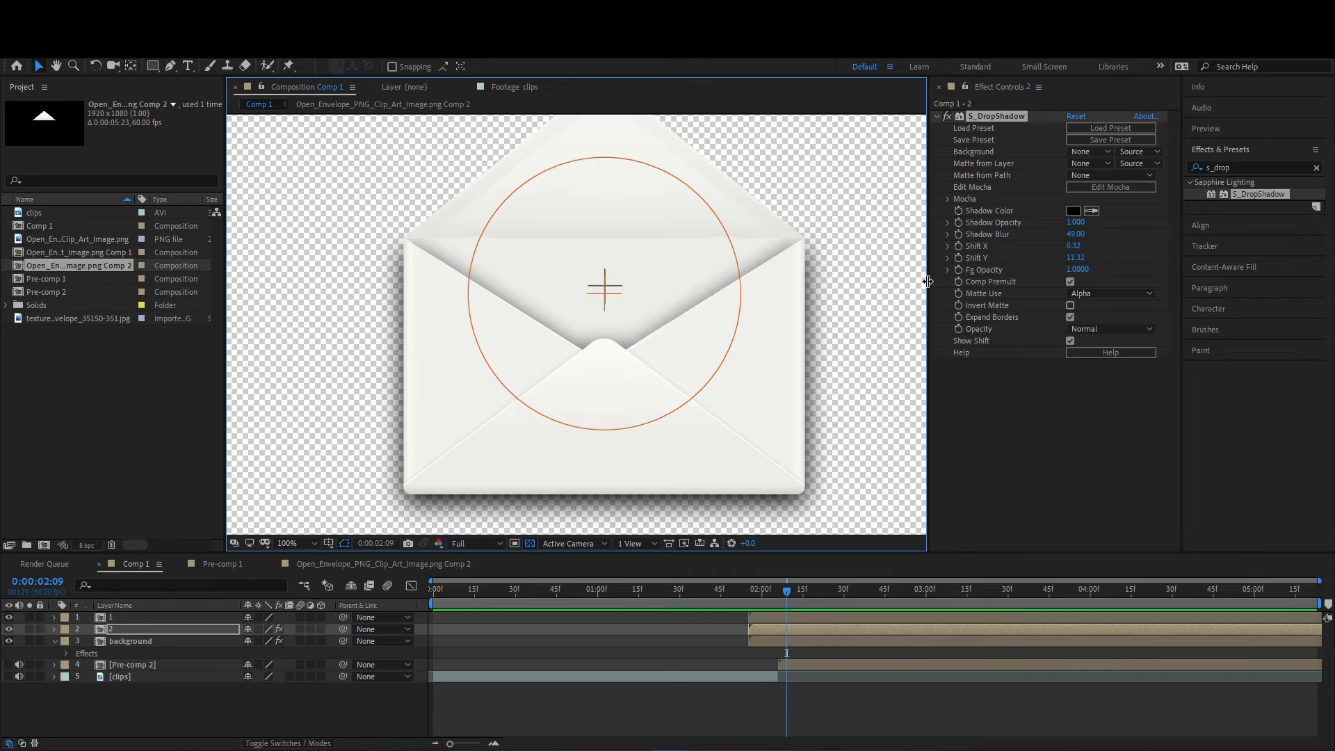
# - Apply S_DropShadow to the background layer, center its shadow near the envelope and lower the shadow opacity to about 0.7
pyautogui.click(791, 640)
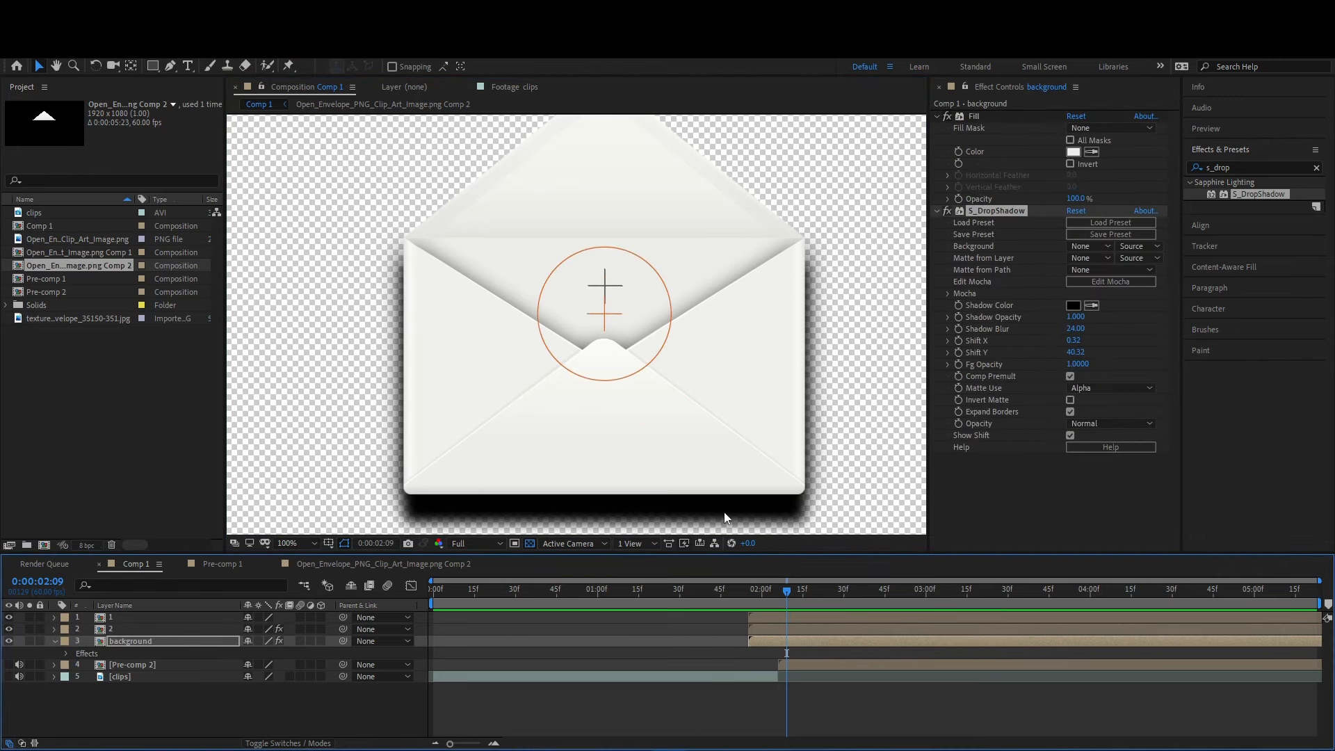
pyautogui.moveTo(620, 307); pyautogui.dragTo(603, 279)
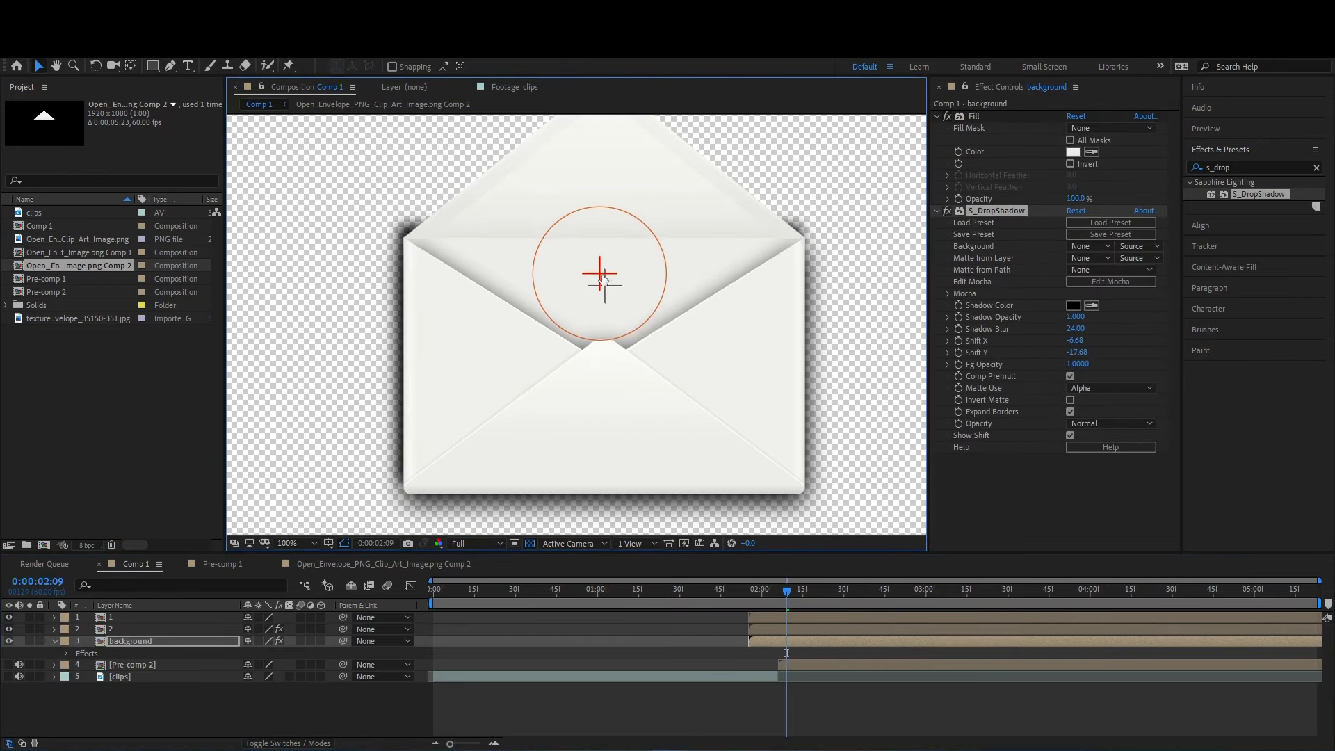
pyautogui.click(1075, 317)
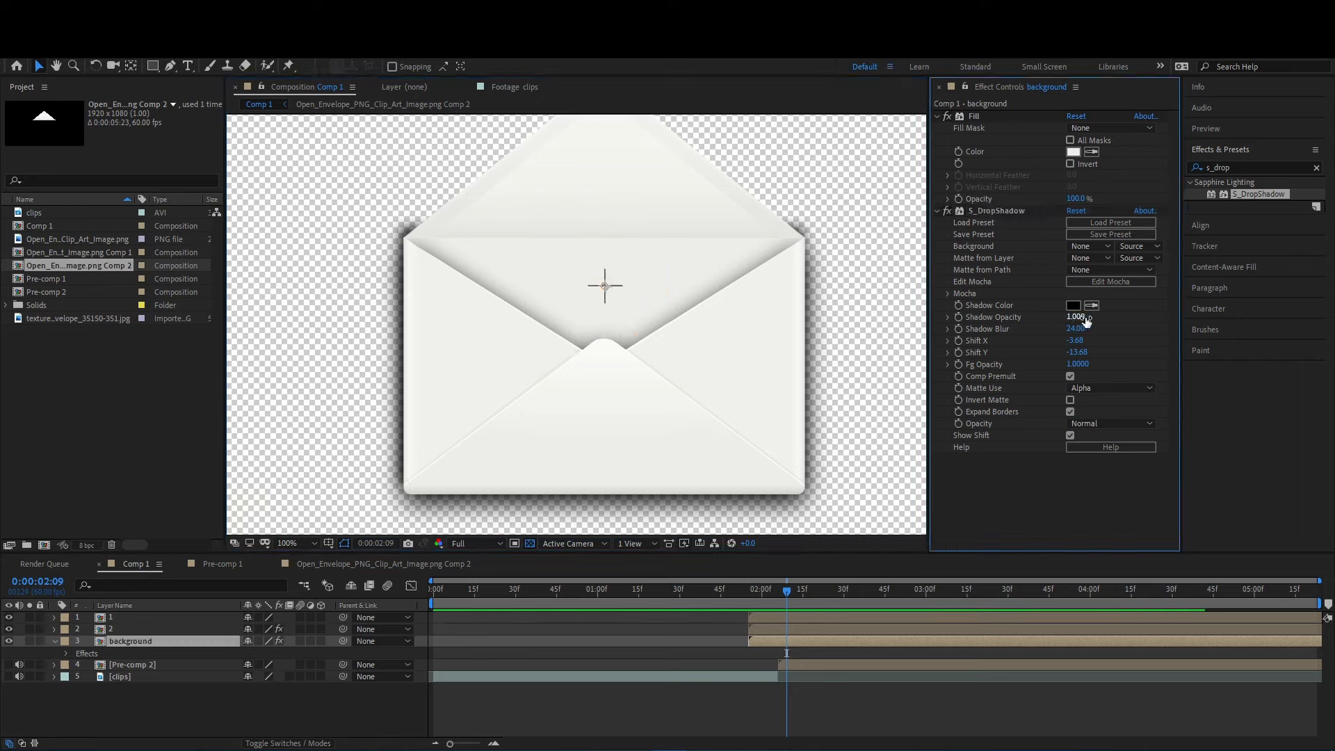
pyautogui.moveTo(1075, 318); pyautogui.dragTo(1070, 317)
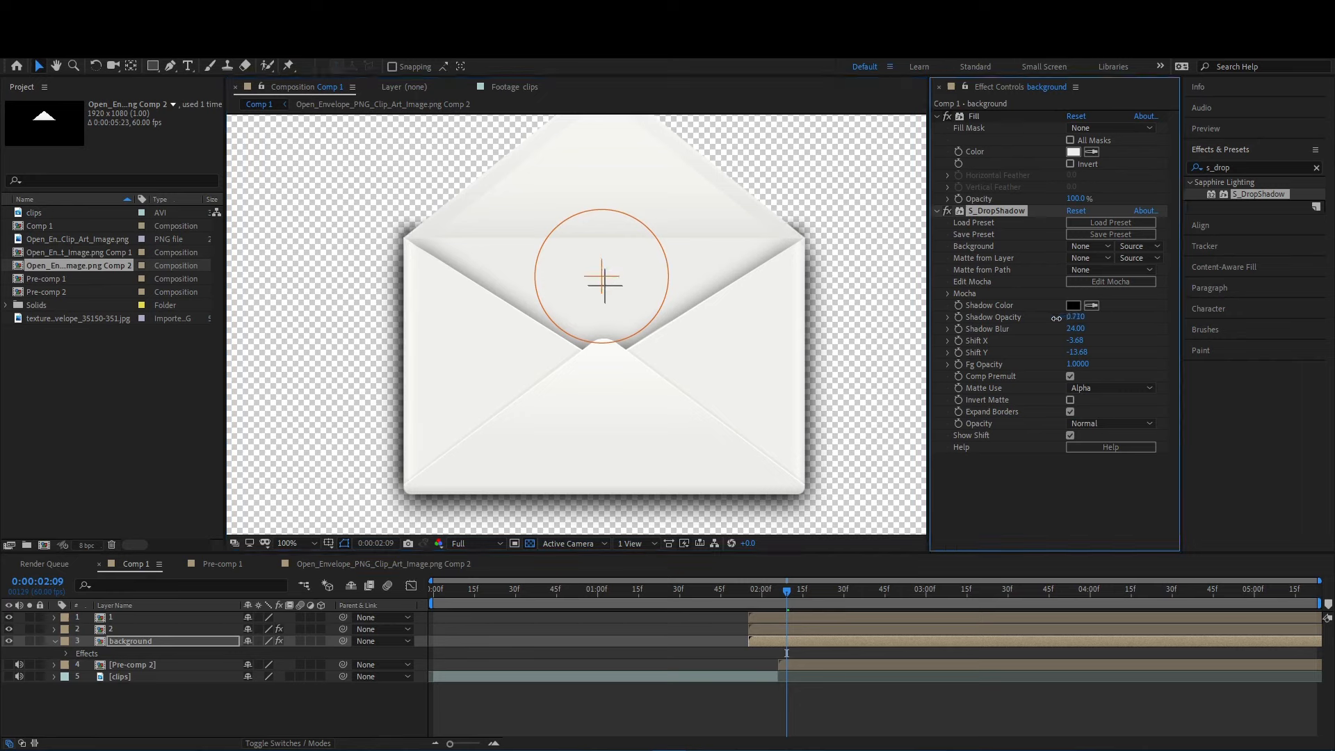
pyautogui.moveTo(607, 273)
pyautogui.mouseDown()
pyautogui.moveTo(606, 255)
pyautogui.moveTo(613, 276)
pyautogui.mouseUp()
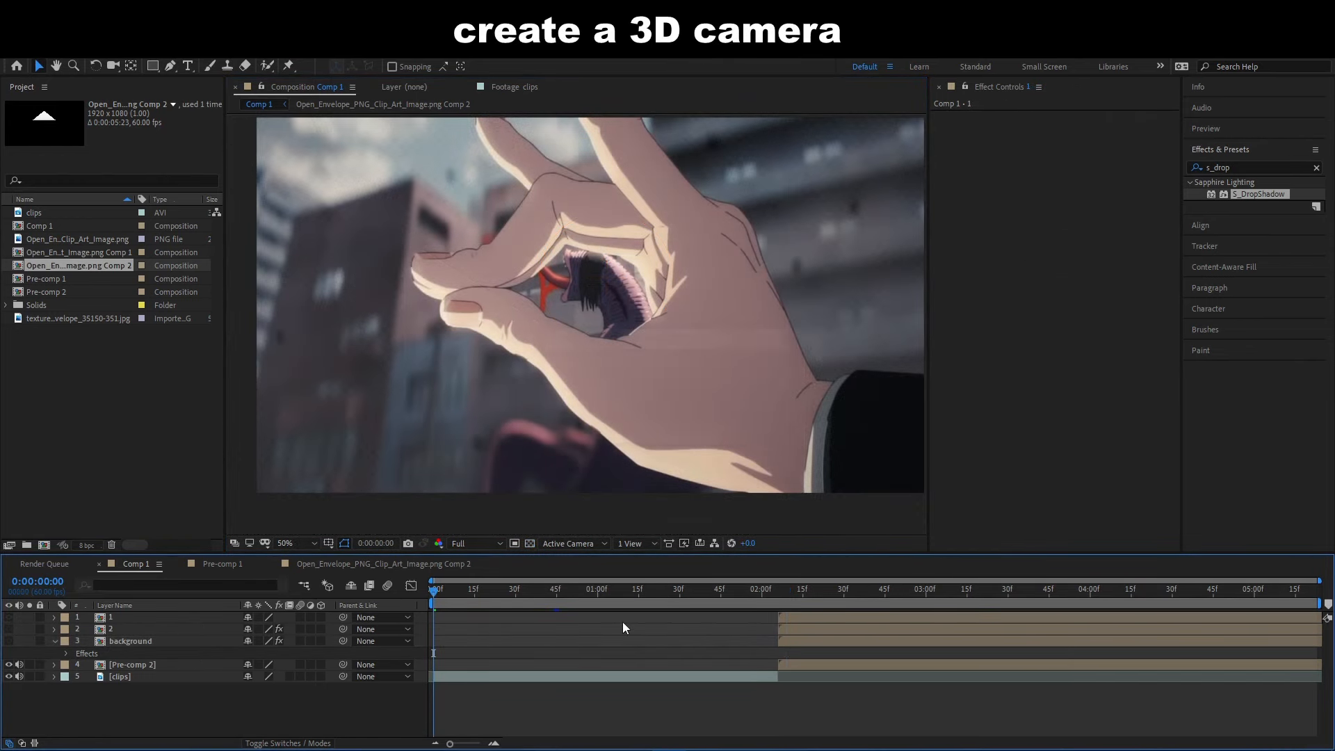
# - Shift layers 1, 2 and background to start at about 0:00:02:47, and place the playhead at 0:00:02:06
pyautogui.press('space')
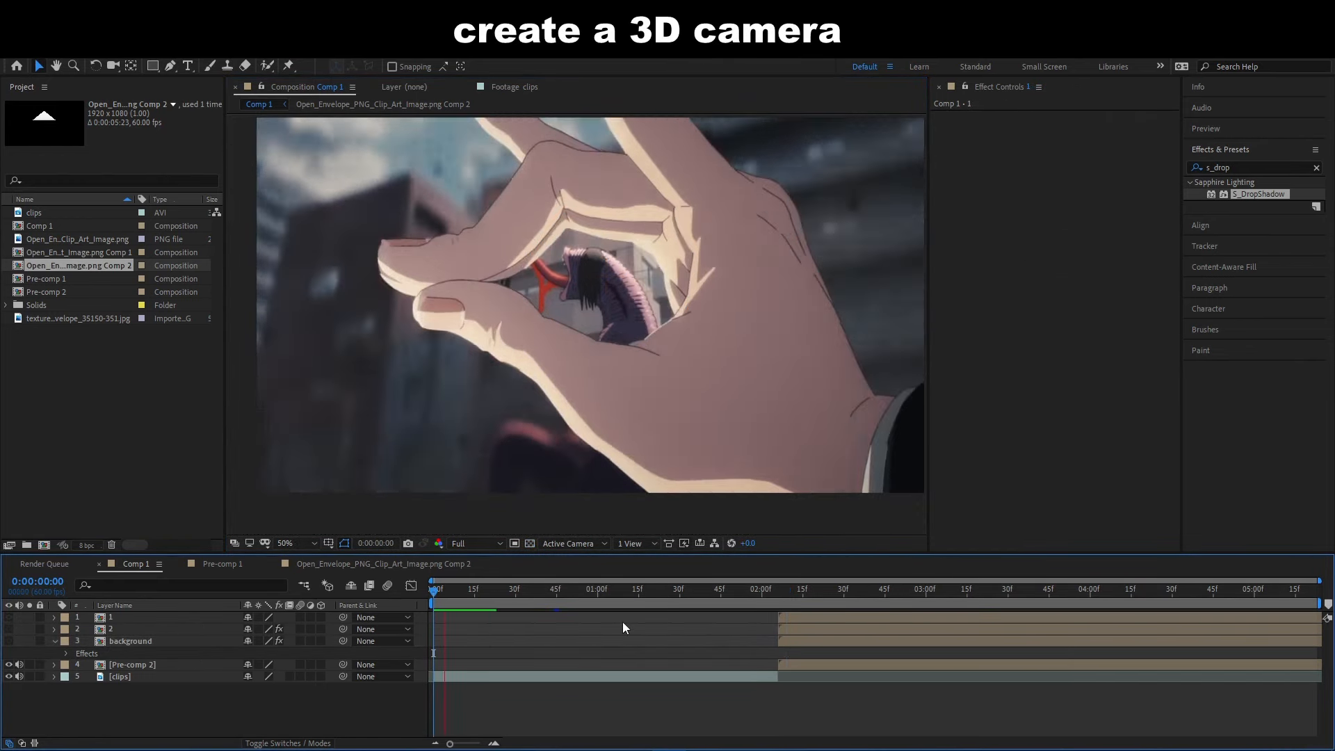
pyautogui.click(795, 590)
pyautogui.click(804, 618)
pyautogui.keyDown('shift'); pyautogui.click(801, 639); pyautogui.keyUp('shift')
pyautogui.moveTo(795, 632); pyautogui.dragTo(907, 628)
pyautogui.moveTo(805, 609); pyautogui.dragTo(778, 603)
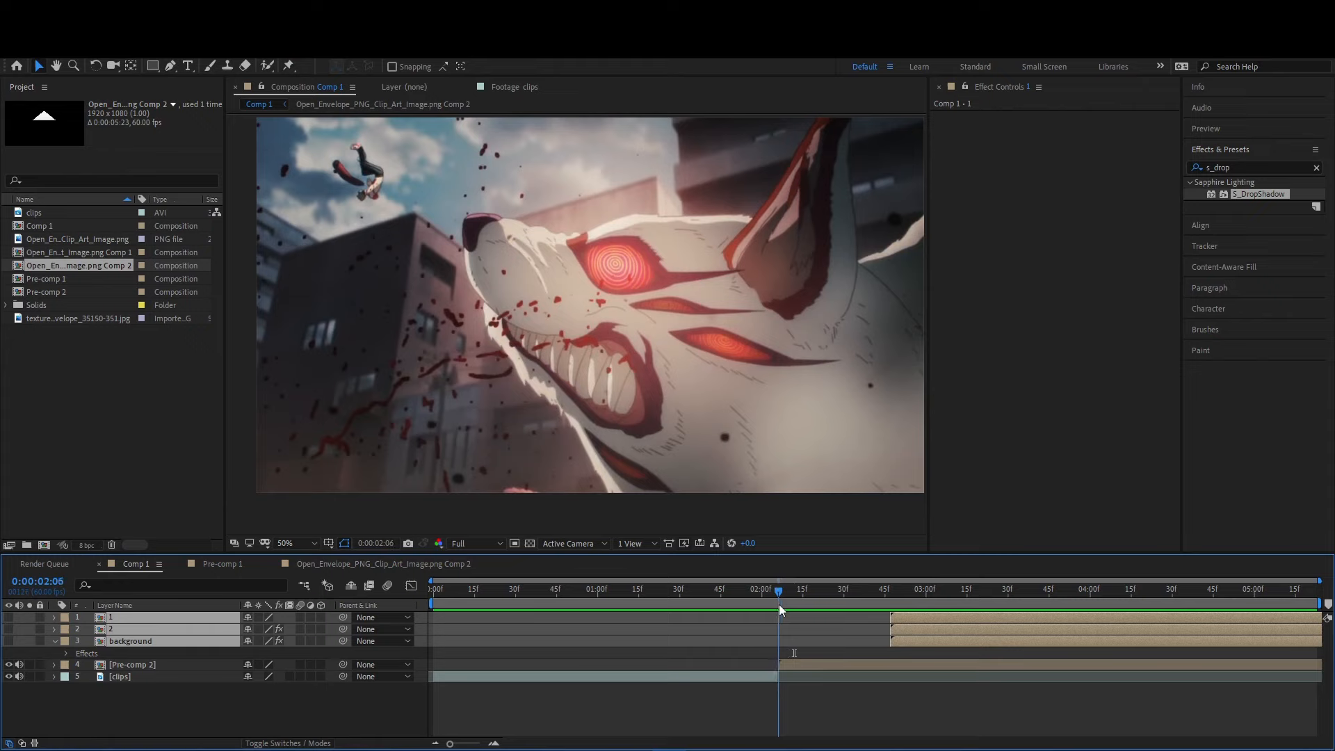
# - Add a 50 mm two-node camera trimmed to start at 0:00:02:06, and make Pre-comp 2 and the three envelope layers 3D
pyautogui.click(762, 674)
pyautogui.hotkey('ctrl', 'alt', 'shift', 'c')
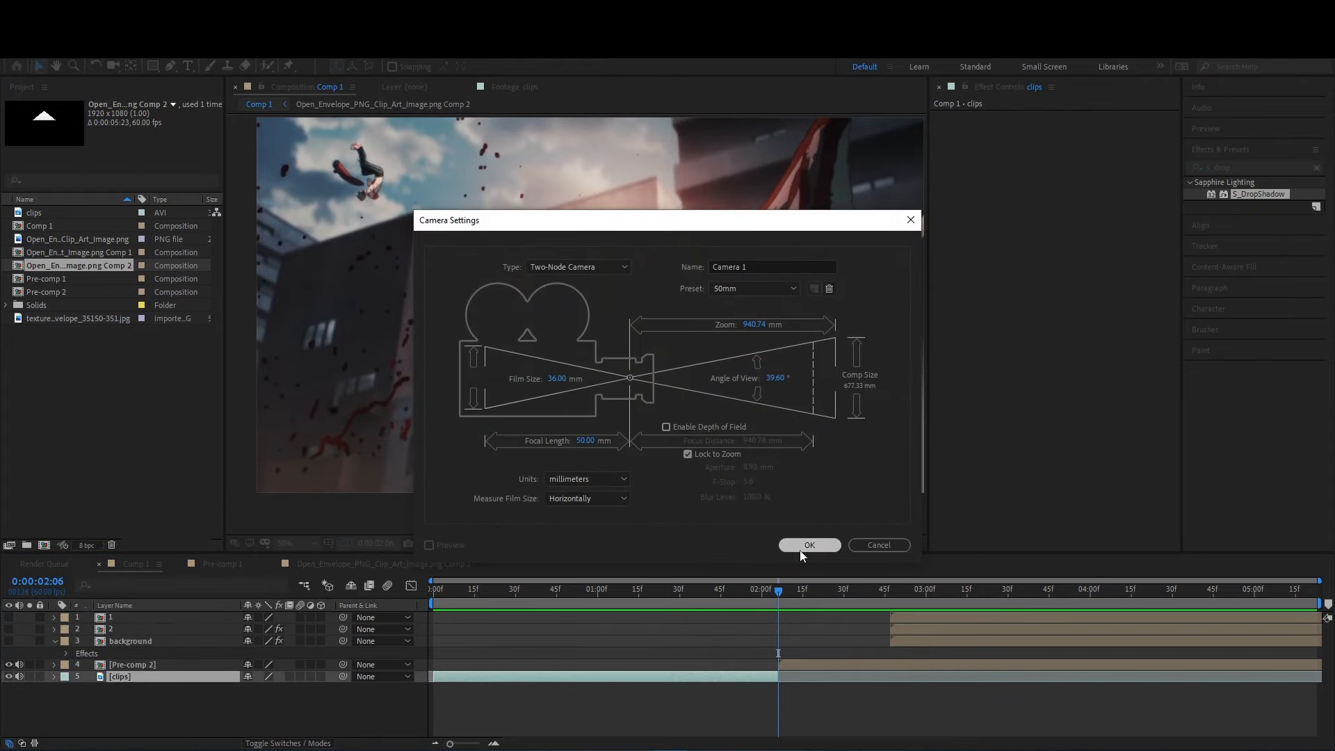
pyautogui.click(800, 547)
pyautogui.hotkey('ctrl', 'shift', 'd')
pyautogui.click(771, 685)
pyautogui.press('Delete')
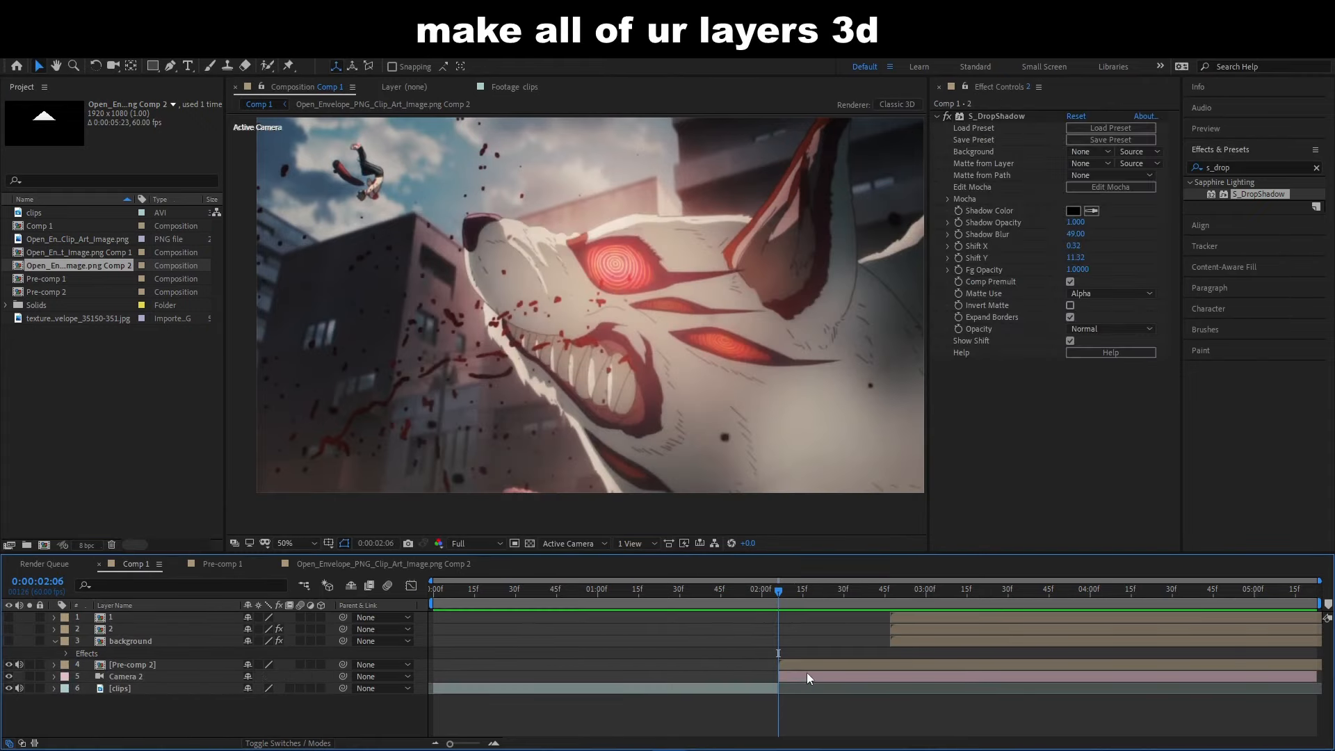
pyautogui.click(806, 666)
pyautogui.moveTo(321, 664); pyautogui.dragTo(320, 629)
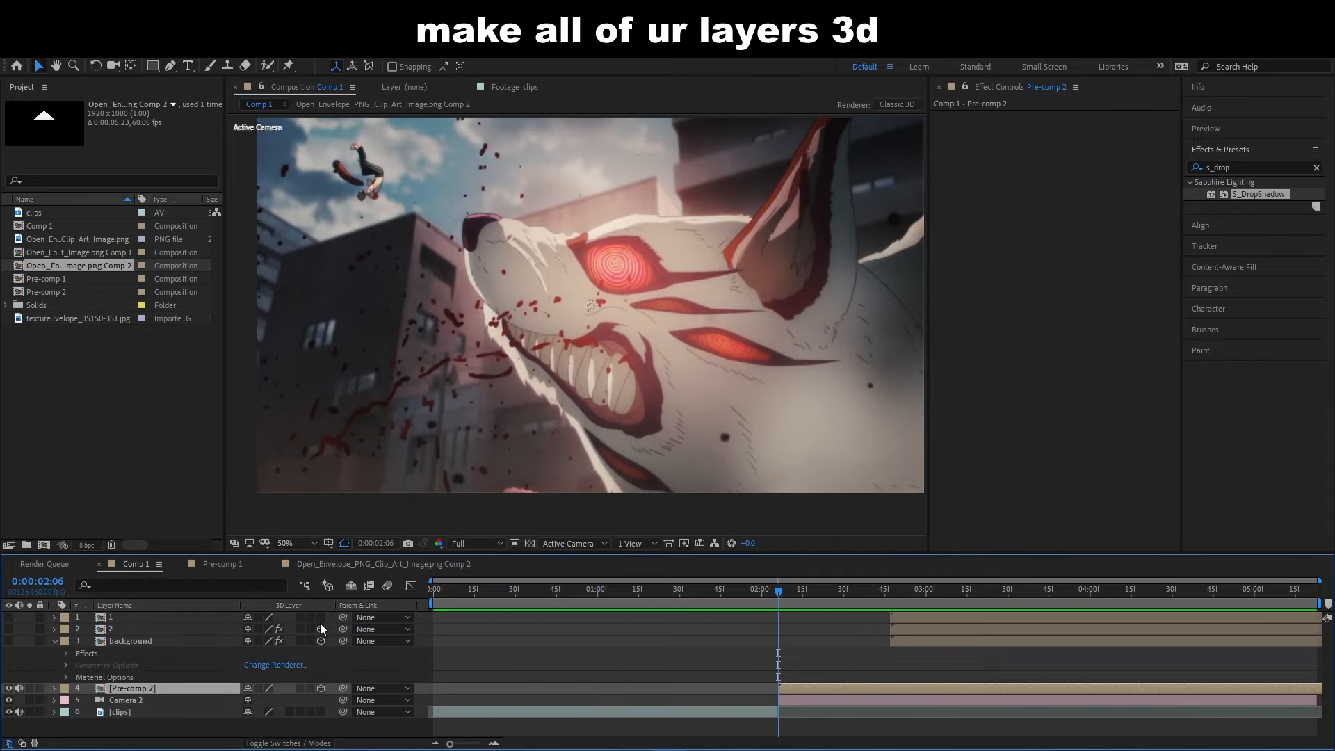
pyautogui.click(795, 699)
pyautogui.hotkey('ctrl', 'alt', 'shift', 't')
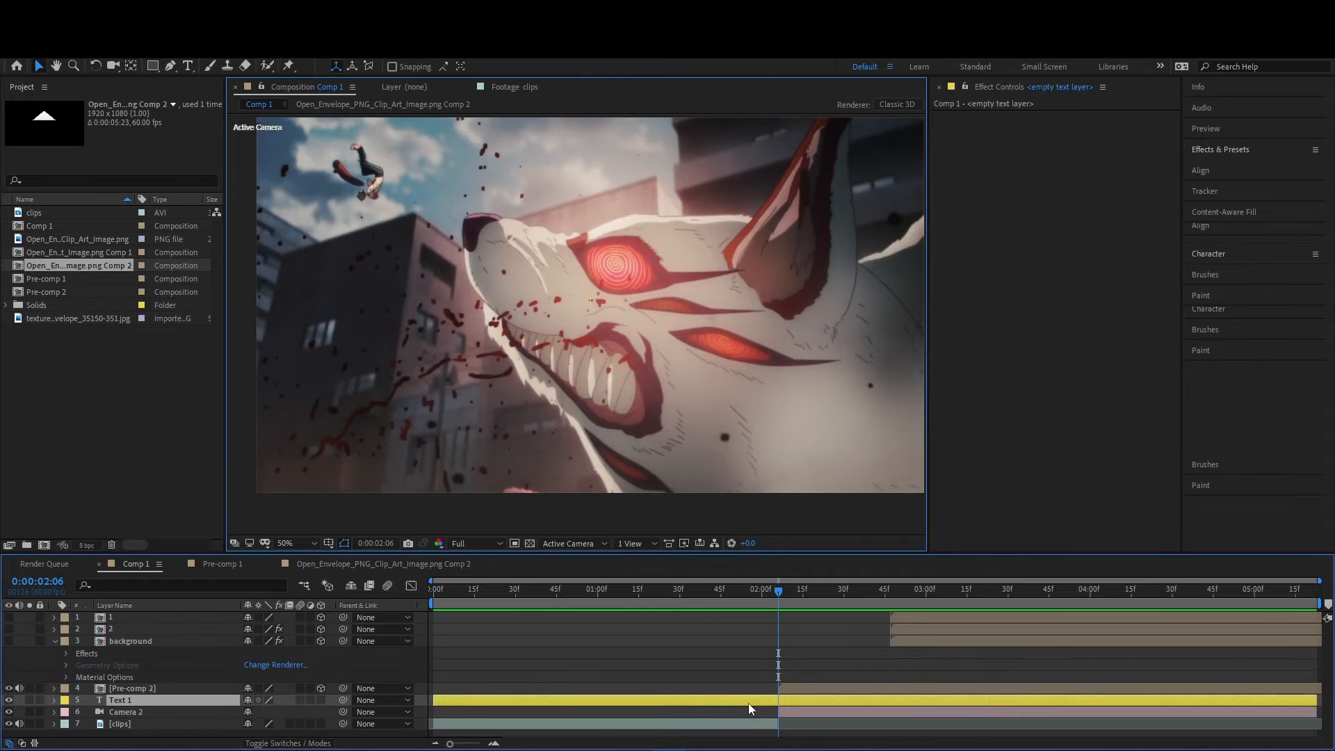
pyautogui.hotkey('ctrl', 'w')
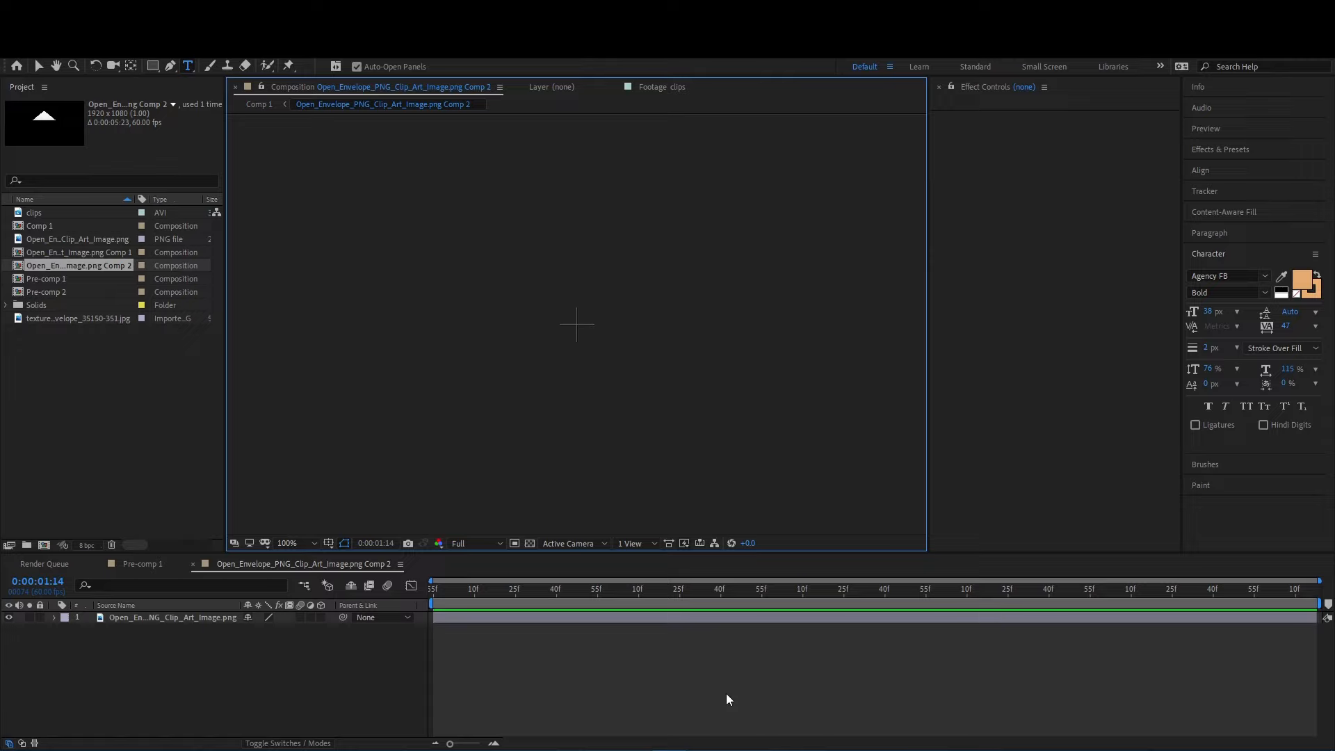
pyautogui.click(122, 567)
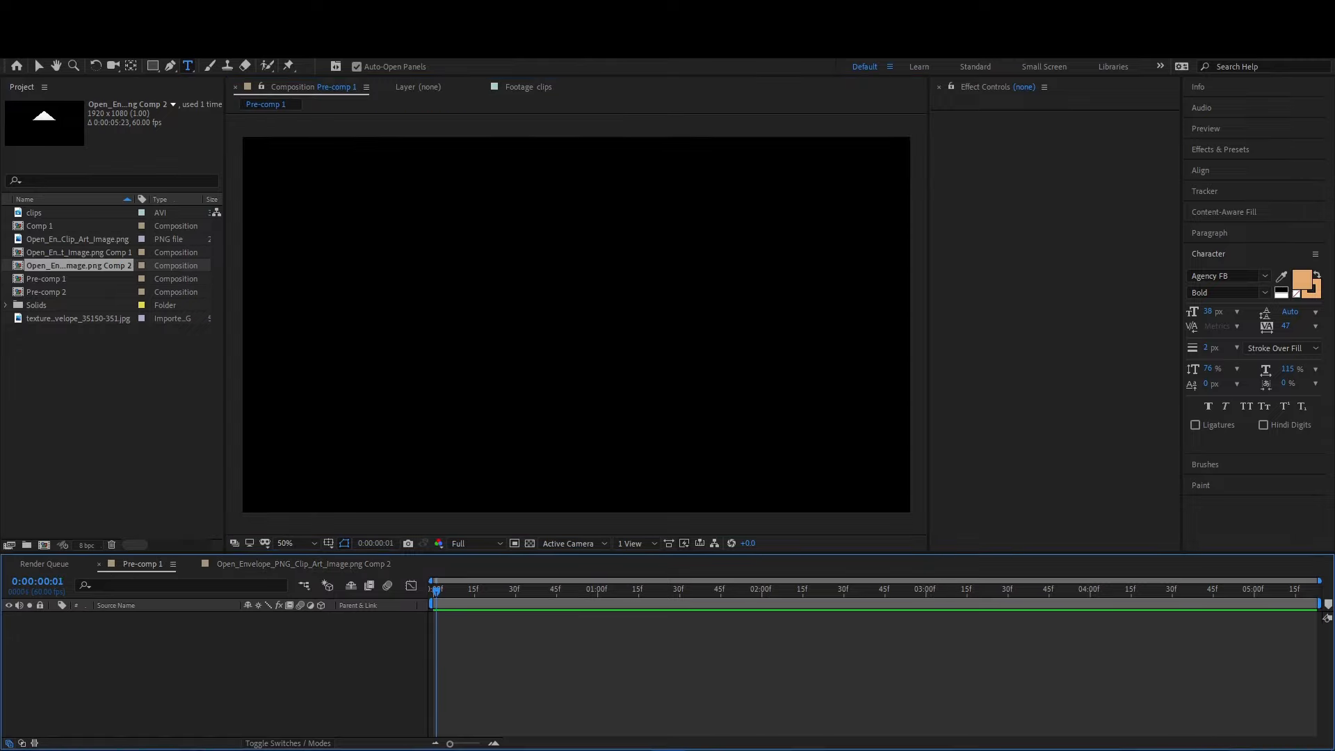
pyautogui.click(1229, 750)
pyautogui.click(1208, 591)
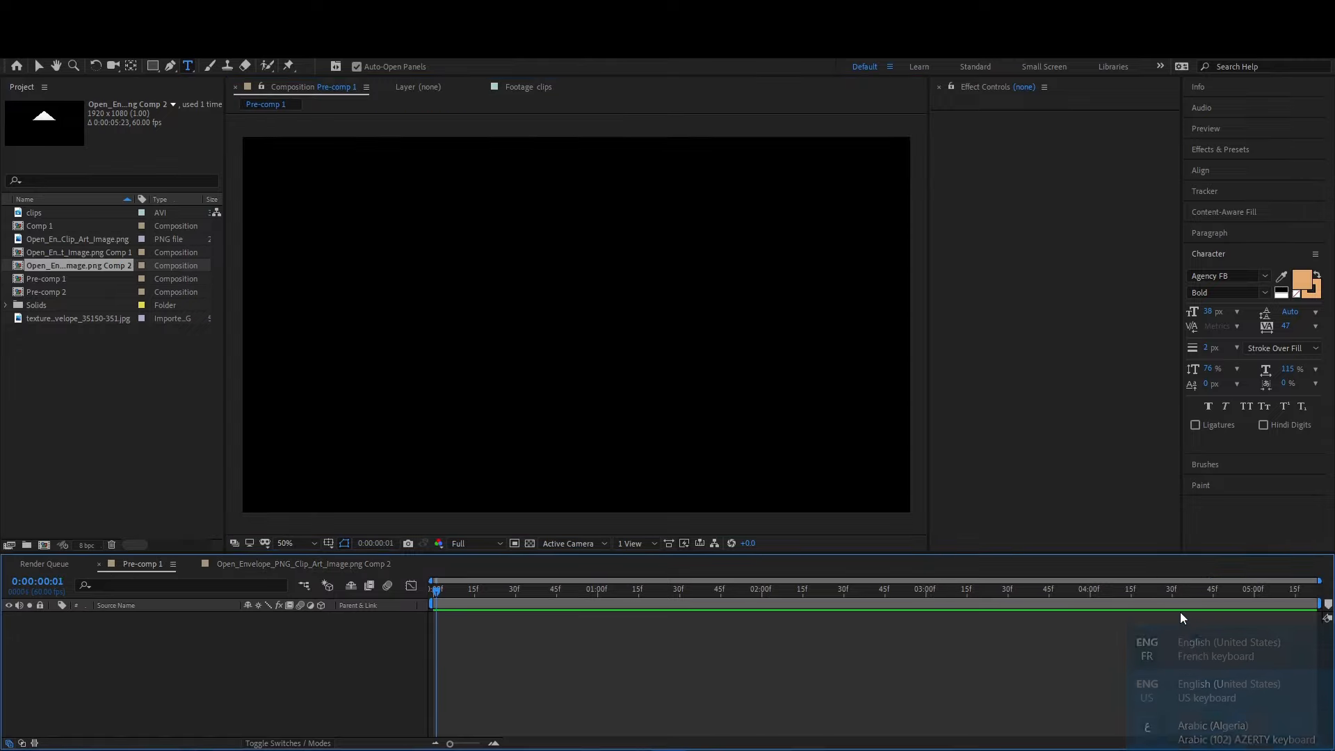
pyautogui.doubleClick(48, 224)
pyautogui.moveTo(143, 562); pyautogui.dragTo(137, 562)
pyautogui.hotkey('ctrl', 'shift', 'd')
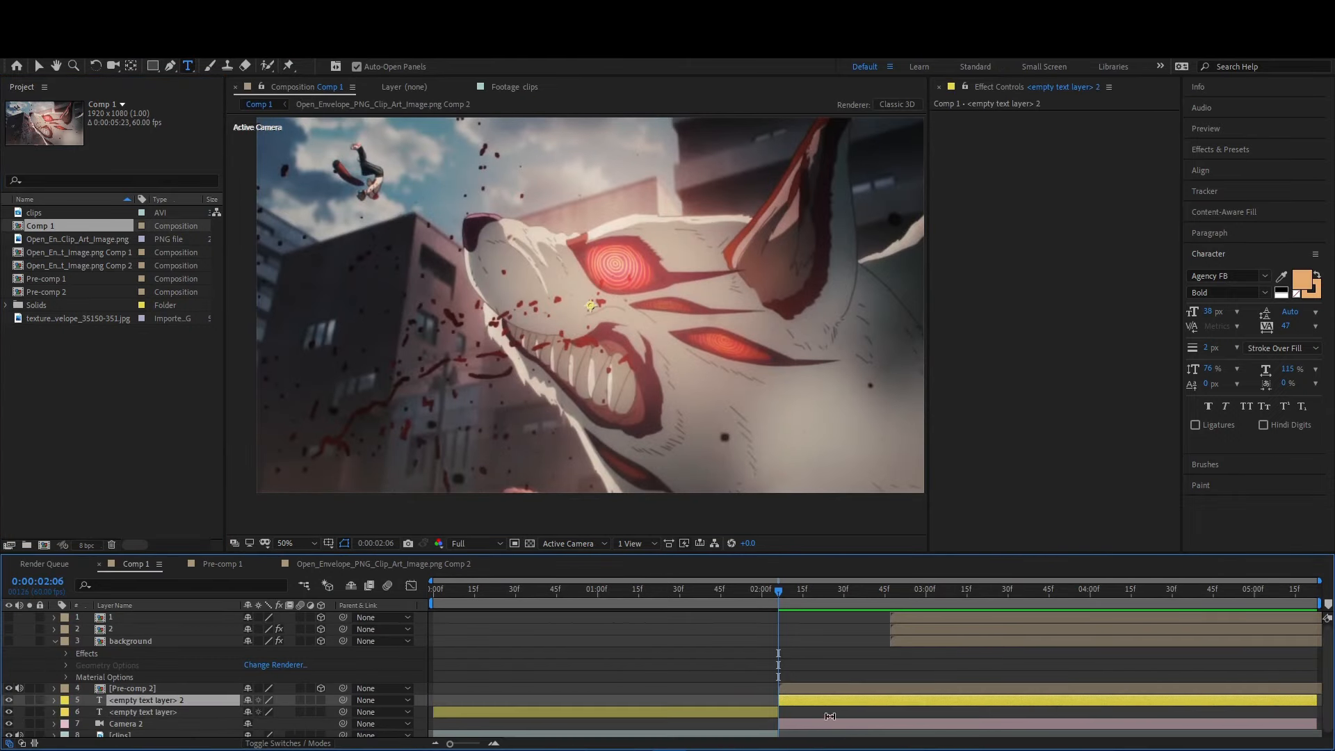
pyautogui.keyDown('shift'); pyautogui.click(757, 710); pyautogui.keyUp('shift')
pyautogui.press('Delete')
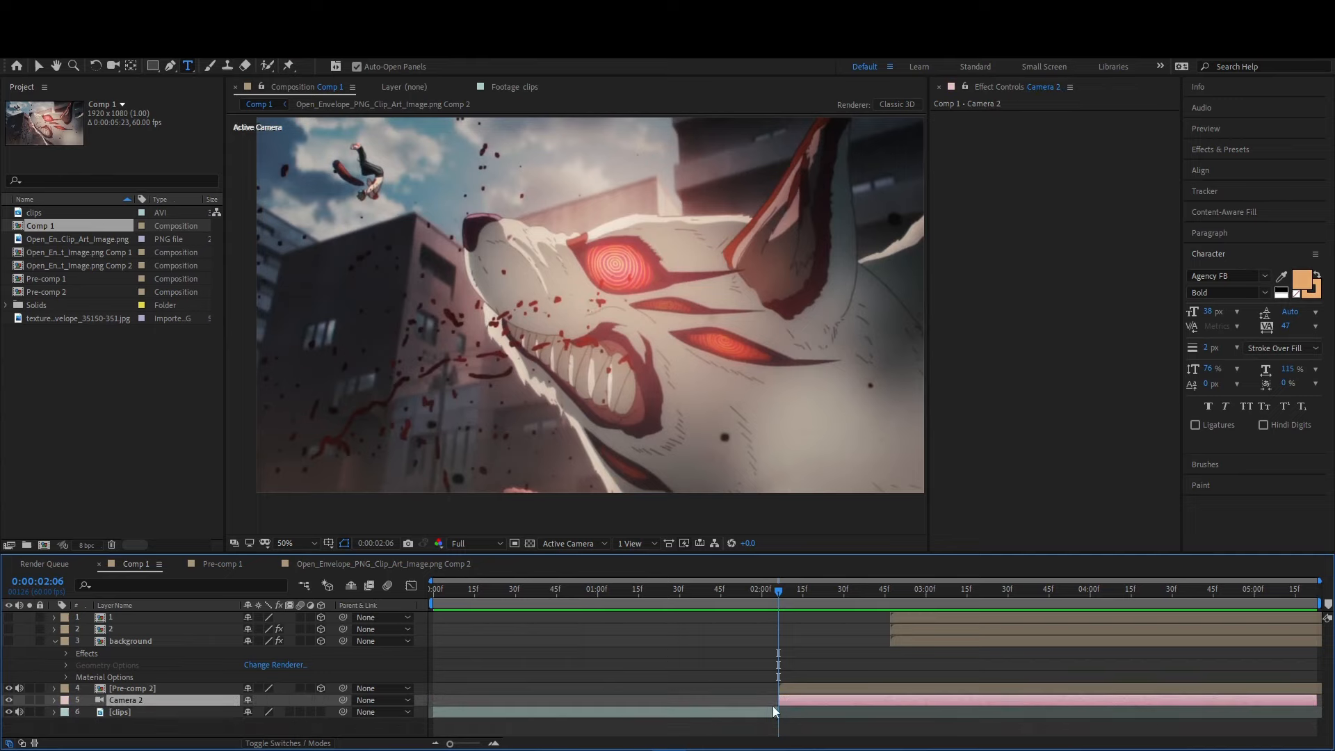
pyautogui.hotkey('ctrl', 'alt', 'shift', 't')
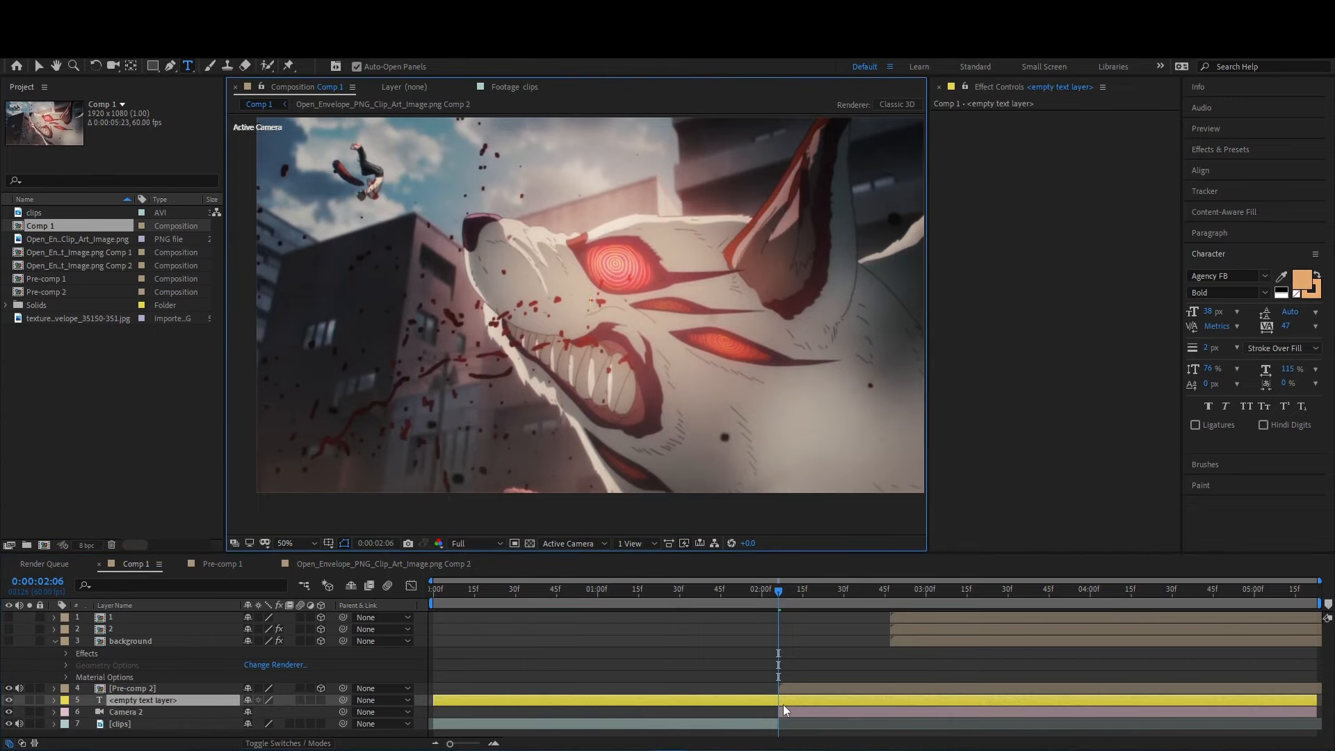
pyautogui.press('Delete')
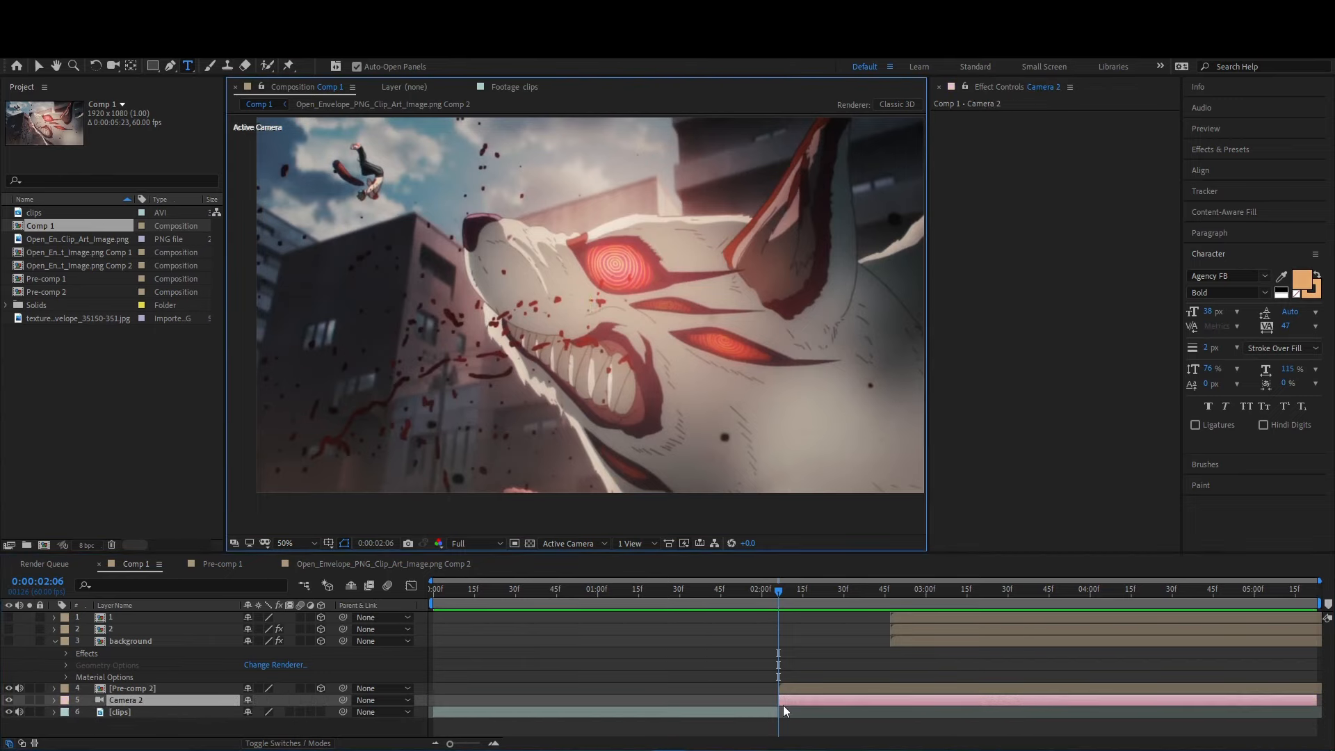
# - Add a 3D null above the camera, trimmed to start at 0:00:02:06, and parent Camera 2 to it
pyautogui.hotkey('ctrl', 'alt', 'shift', 'y')
pyautogui.hotkey('ctrl', 'shift', 'd')
pyautogui.click(771, 709)
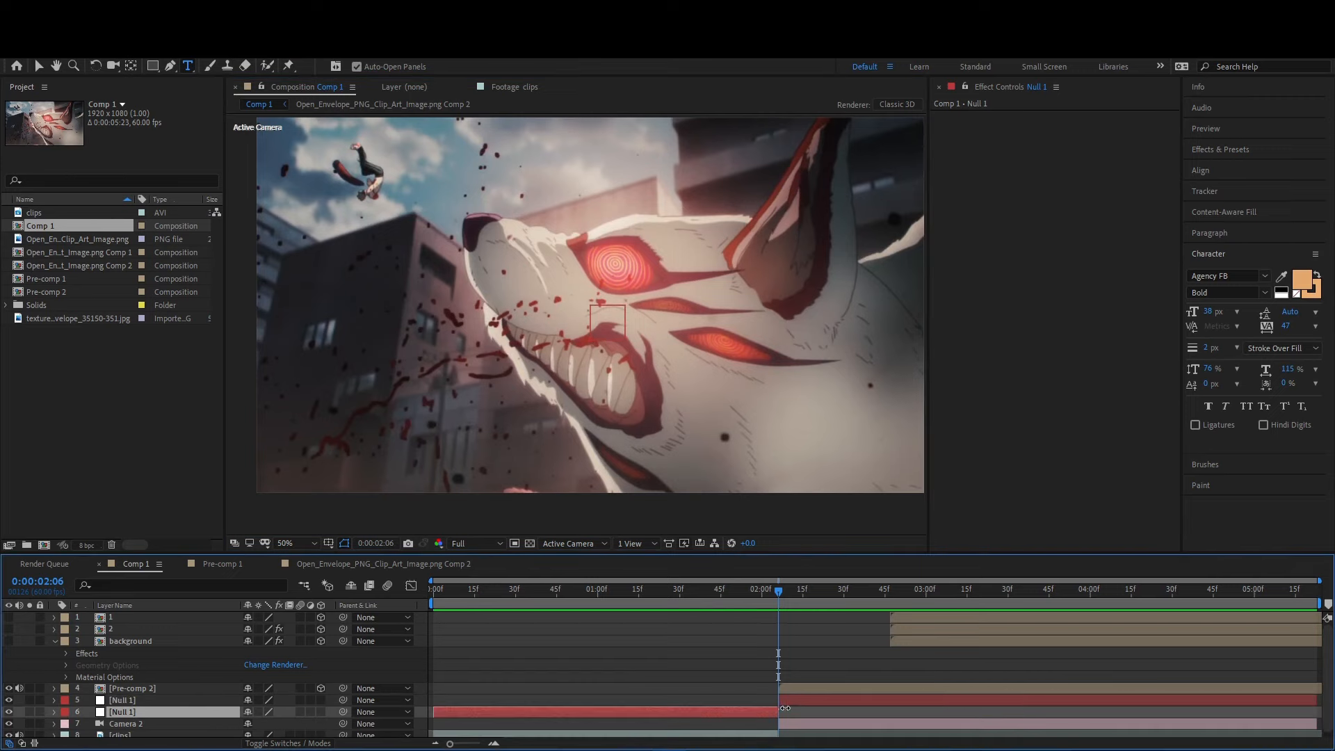
pyautogui.press('Delete')
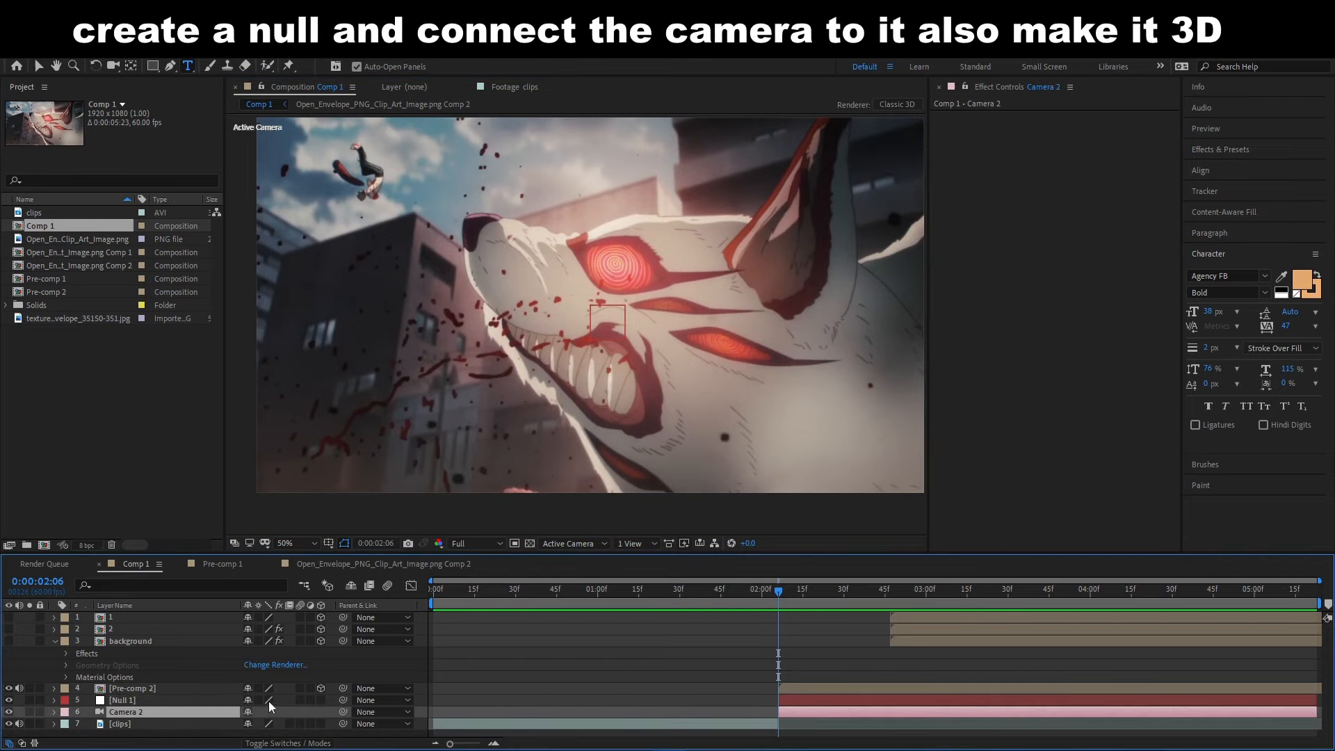
pyautogui.moveTo(343, 712); pyautogui.dragTo(334, 702)
# - Set a position keyframe on the null layer at 0:00:02:06
pyautogui.click(787, 699)
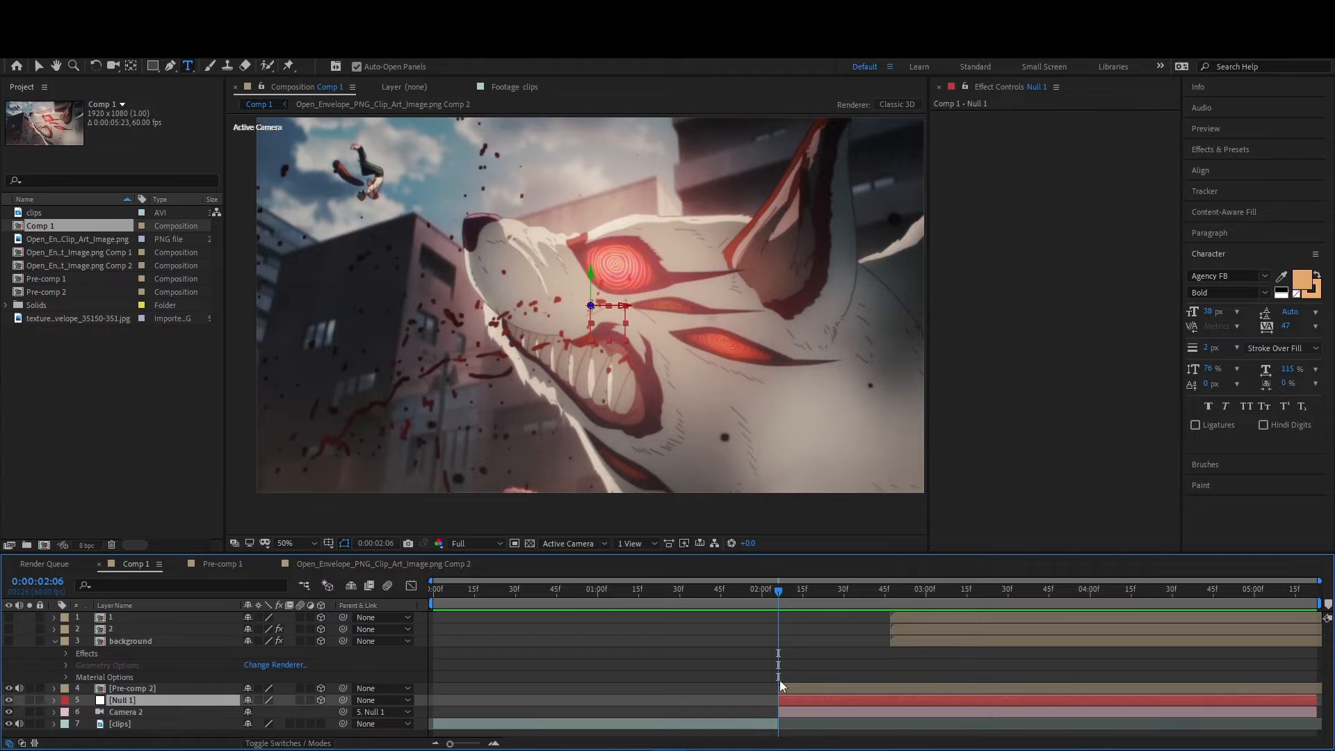
pyautogui.press('p')
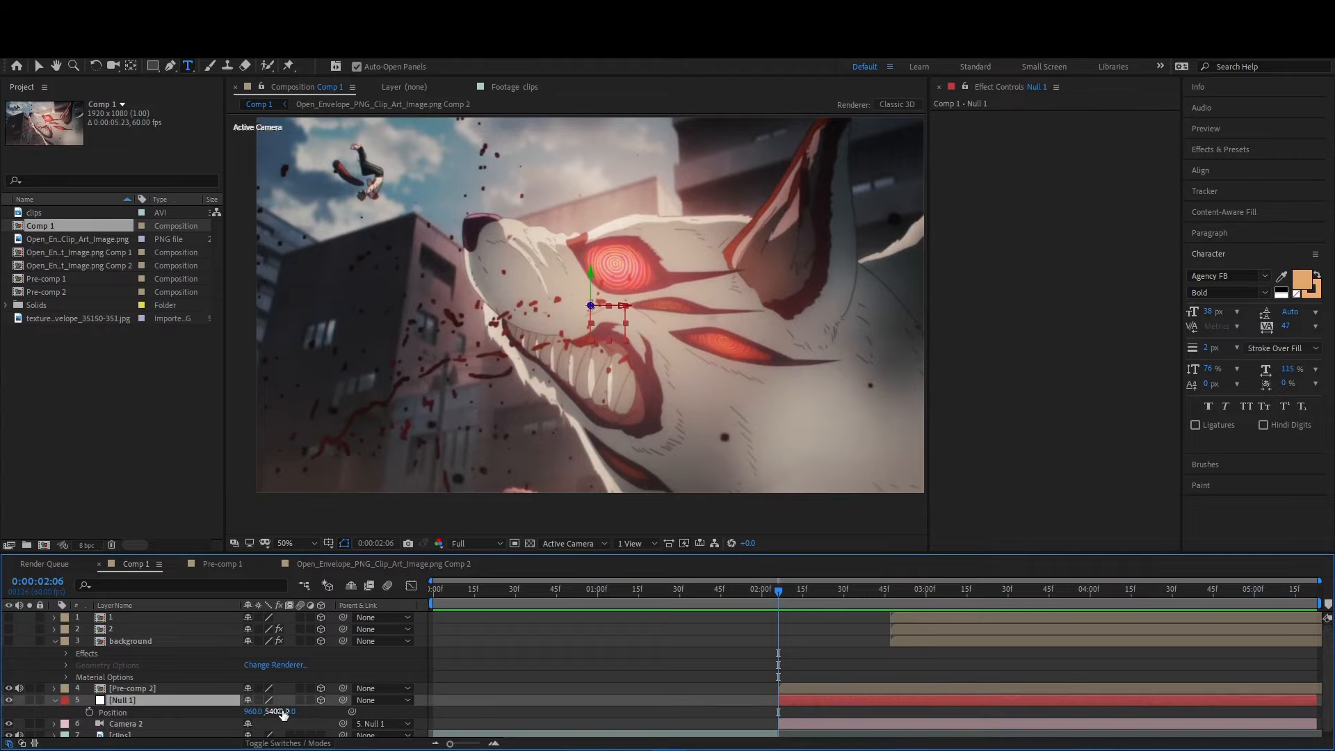
pyautogui.click(89, 712)
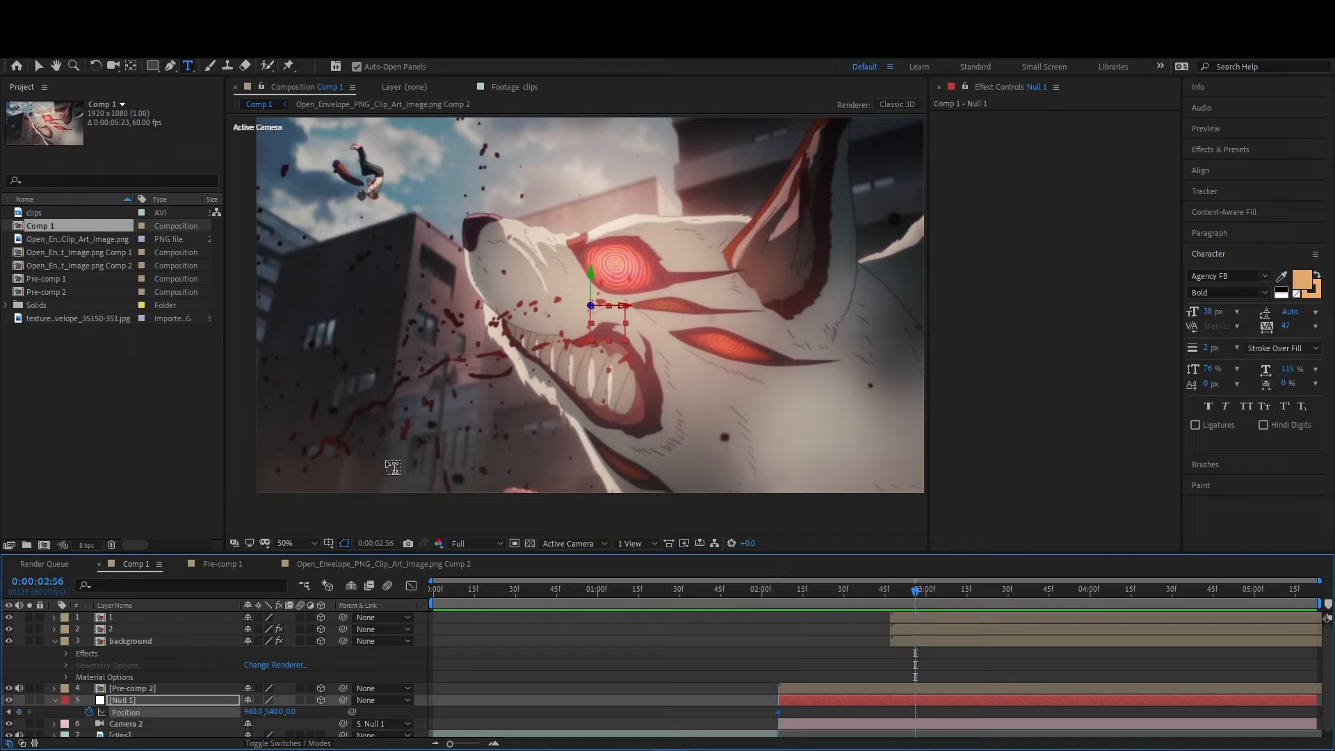
# - Scale layers 1, 2 and background together to 169%
pyautogui.click(909, 616)
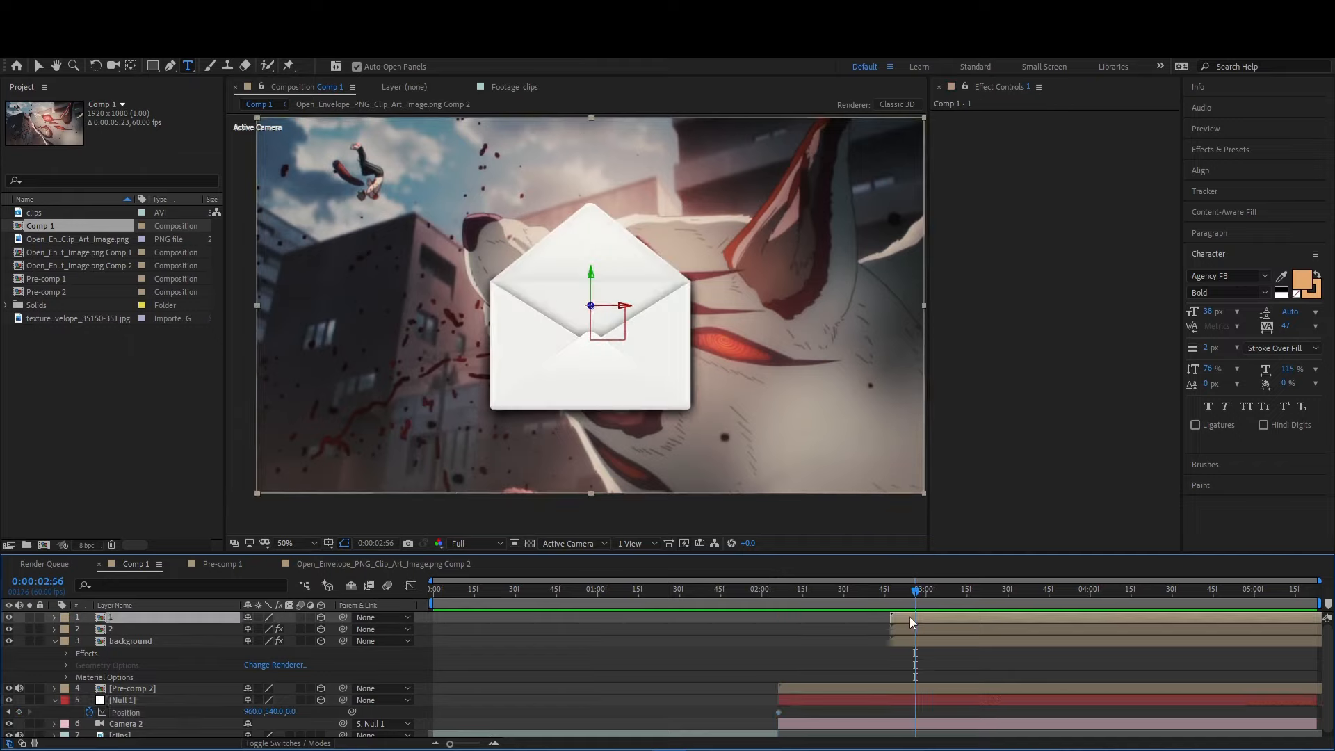
pyautogui.keyDown('shift'); pyautogui.click(911, 640); pyautogui.keyUp('shift')
pyautogui.press('s')
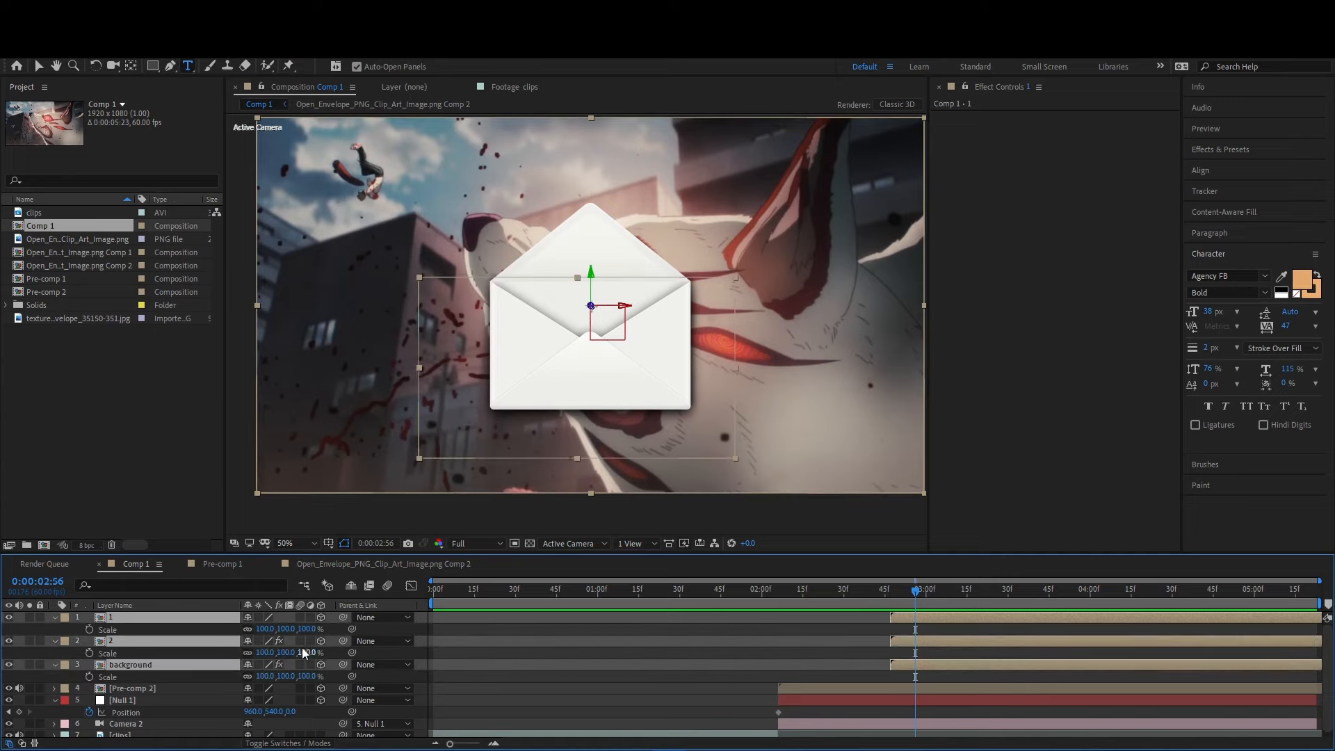
pyautogui.moveTo(284, 653); pyautogui.dragTo(332, 656)
# - Try changing the null layer's scale at 0:00:02:56
pyautogui.click(165, 700)
pyautogui.press('s')
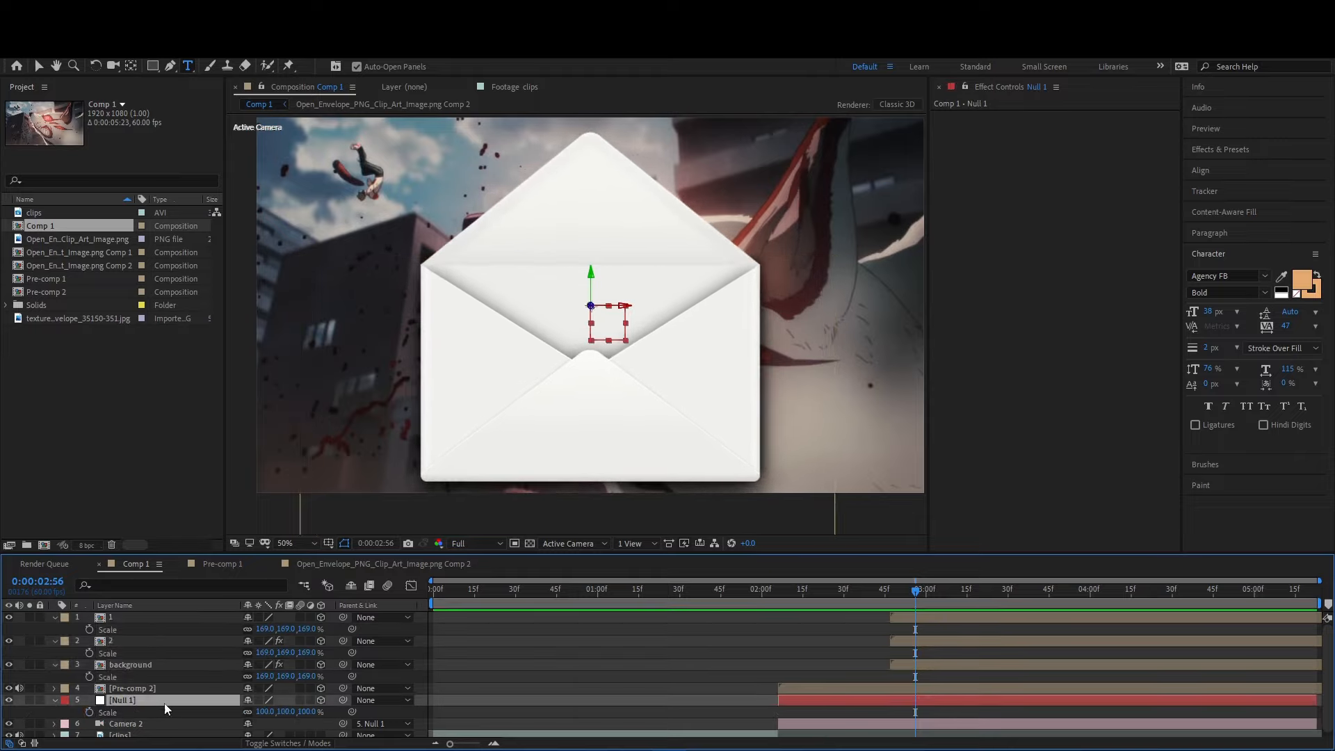
pyautogui.moveTo(269, 716); pyautogui.dragTo(298, 716)
pyautogui.hotkey('ctrl', 'z')
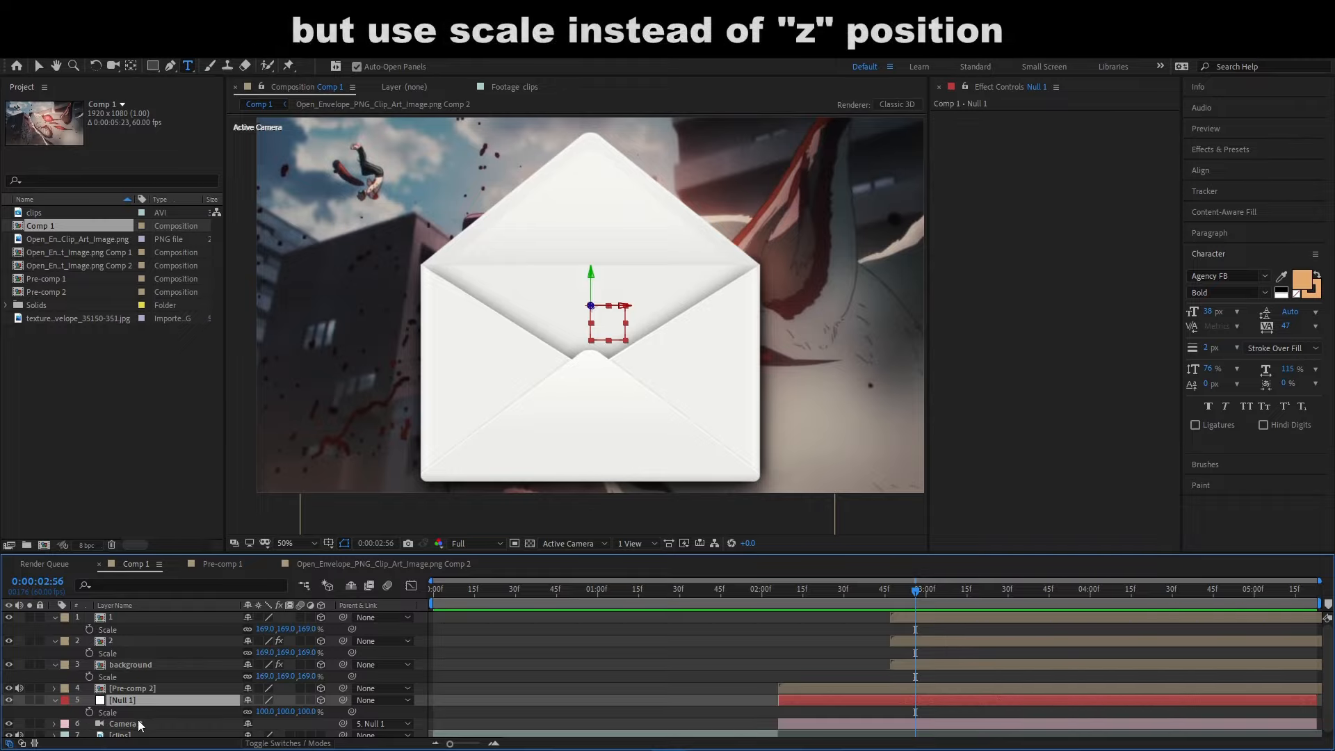
# - Set a scale keyframe on the Null 1 layer and align it with the start of that layer
pyautogui.moveTo(798, 606); pyautogui.dragTo(787, 604)
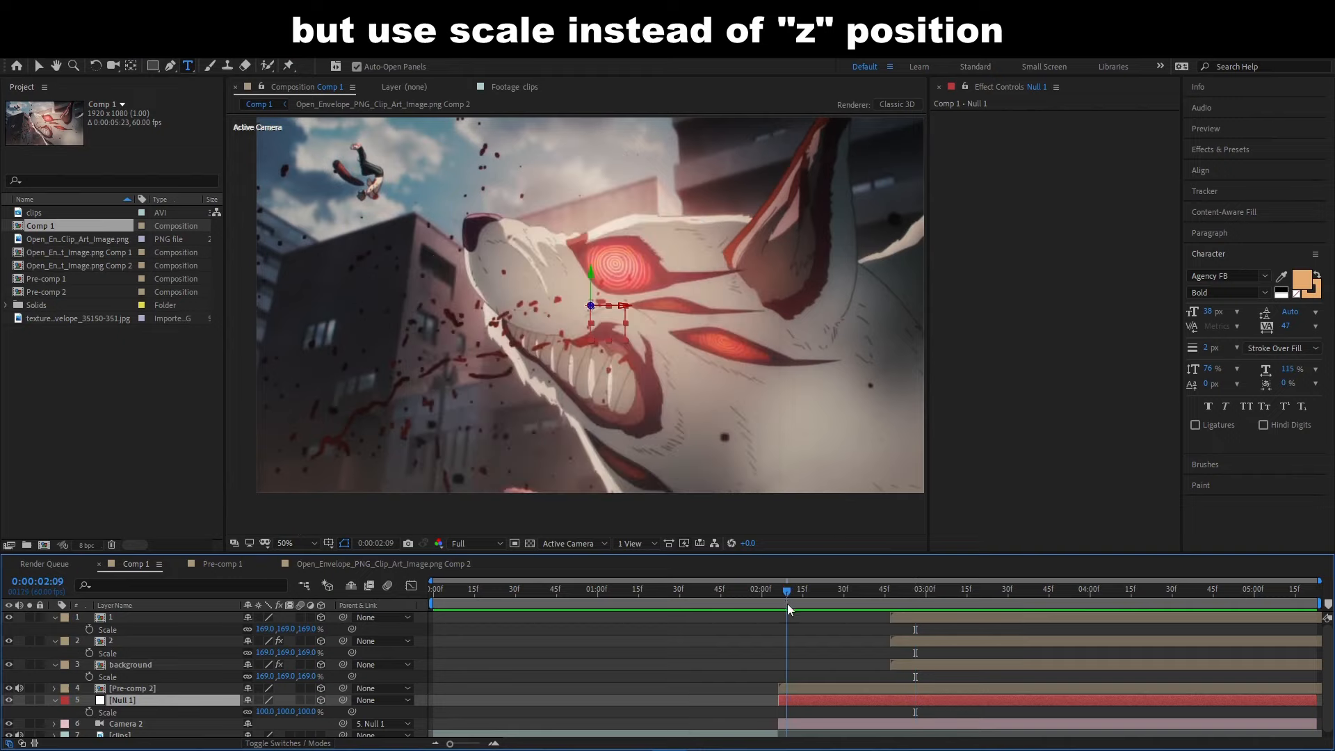
pyautogui.click(793, 686)
pyautogui.scroll(-1, 789, 680)
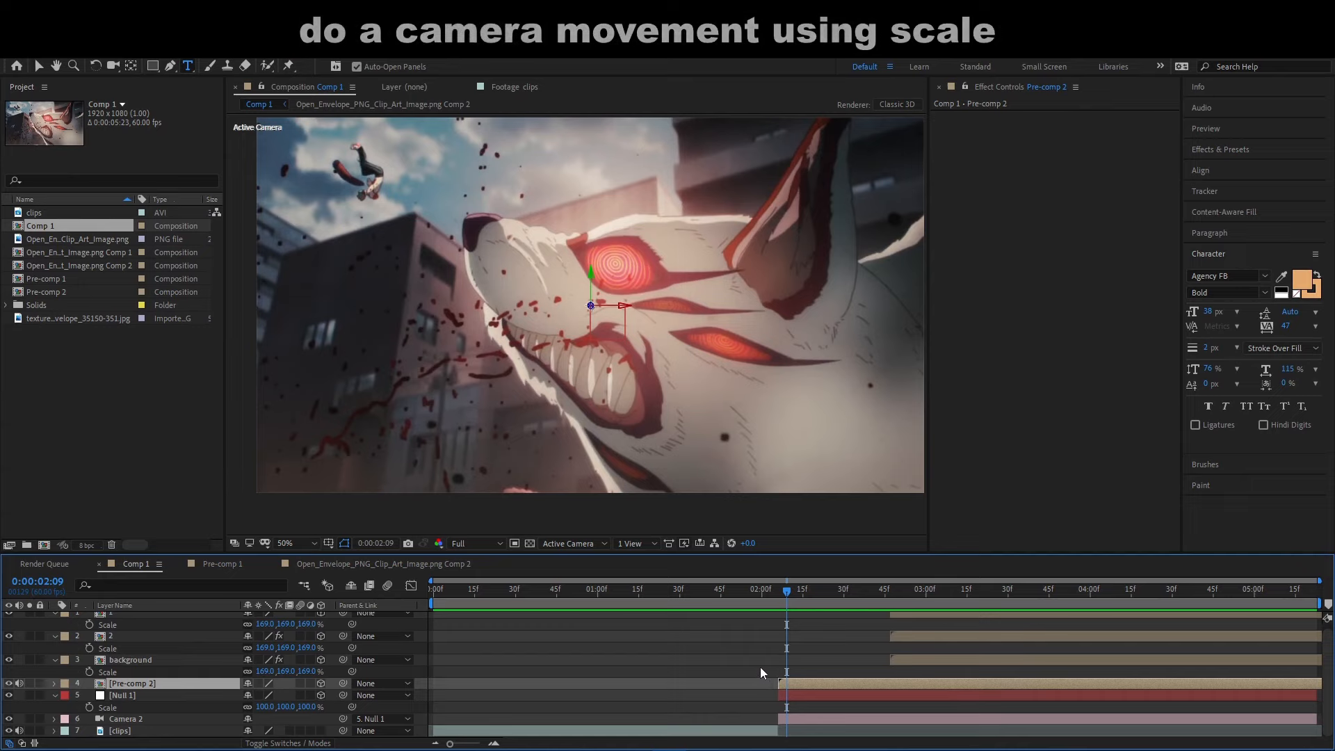
pyautogui.click(794, 694)
pyautogui.scroll(1, 185, 714)
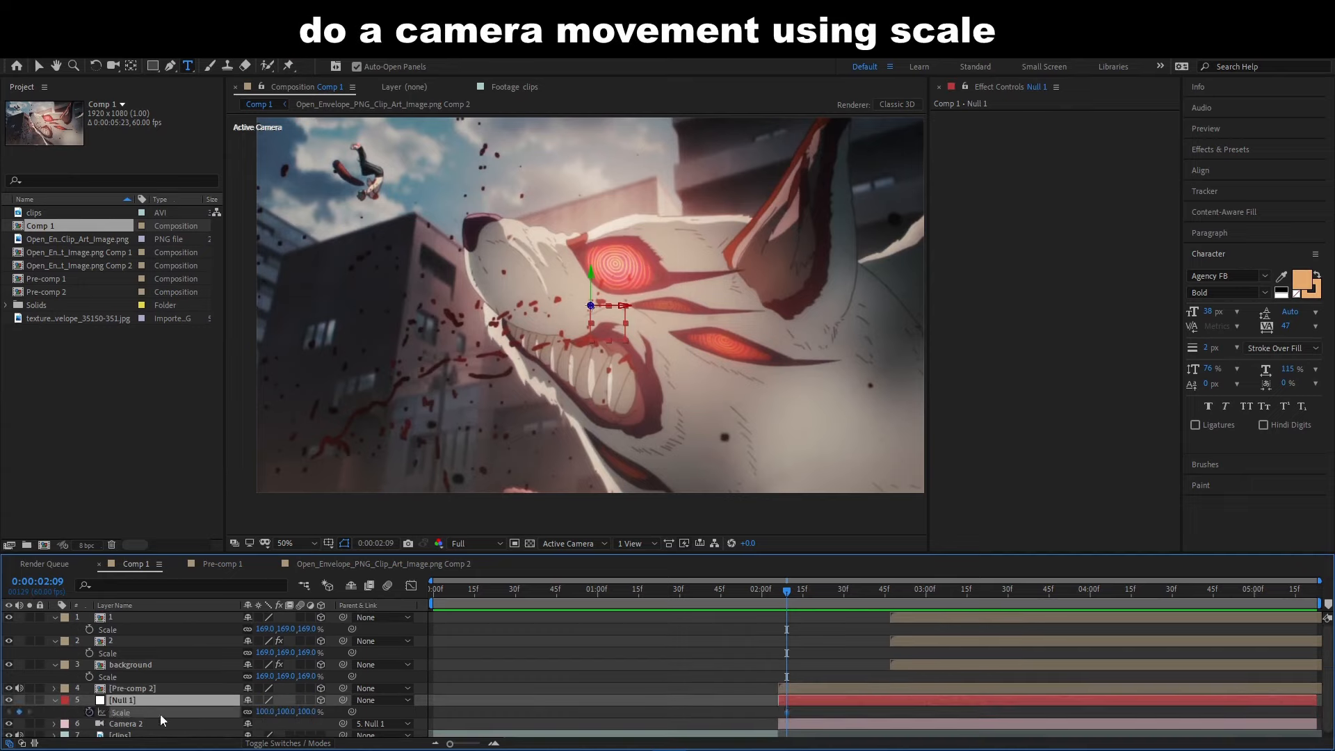
pyautogui.moveTo(786, 713); pyautogui.dragTo(783, 719)
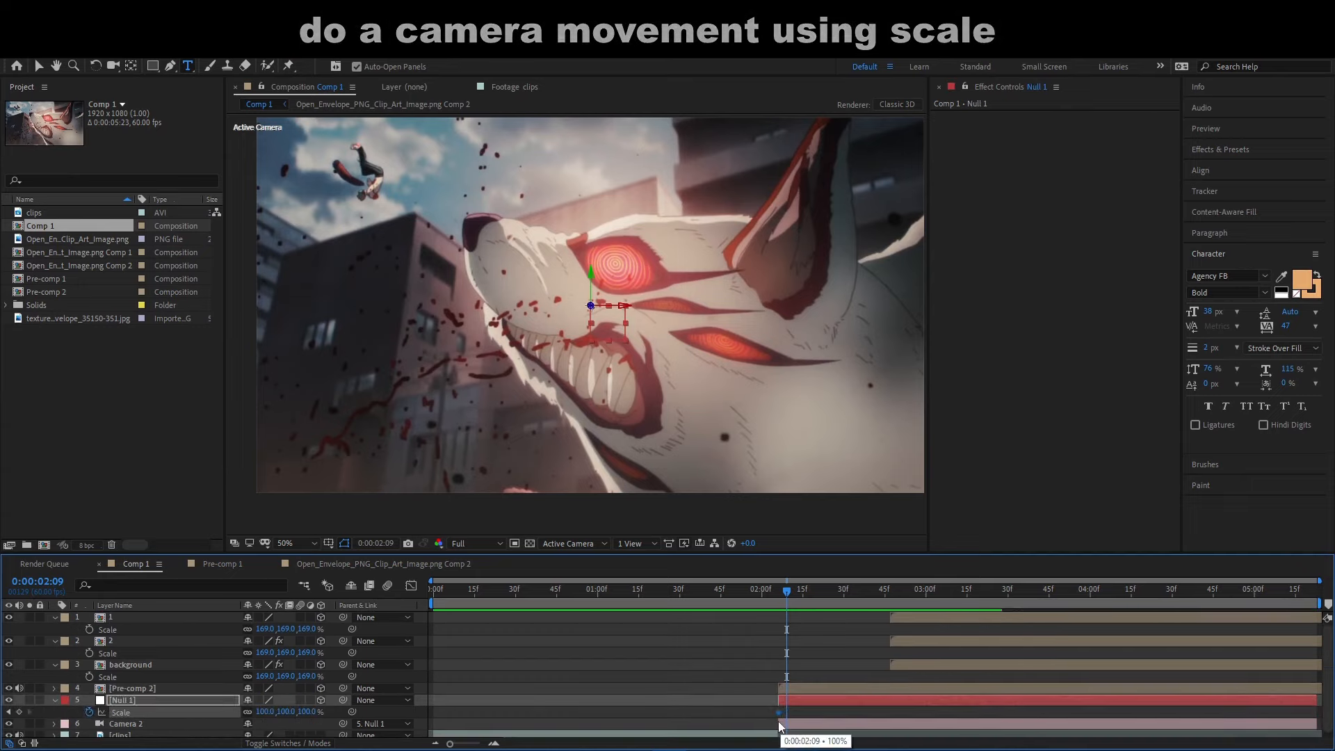
# - Keyframe Null 1's scale at 281% at 0:00:02:36, and shift that keyframe to about 0:00:02:48
pyautogui.moveTo(803, 602); pyautogui.dragTo(859, 606)
pyautogui.moveTo(306, 712); pyautogui.dragTo(405, 707)
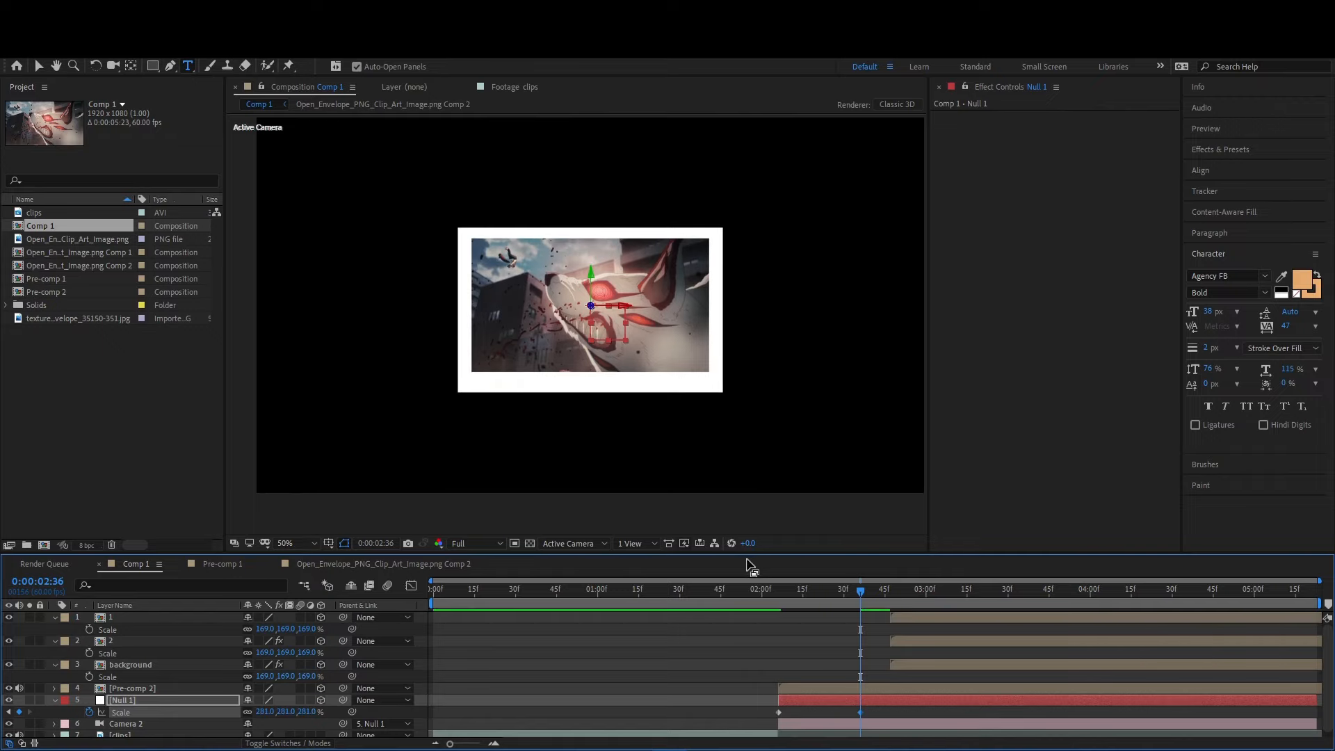
pyautogui.click(686, 593)
pyautogui.moveTo(694, 591); pyautogui.dragTo(852, 595)
pyautogui.moveTo(861, 712); pyautogui.dragTo(912, 713)
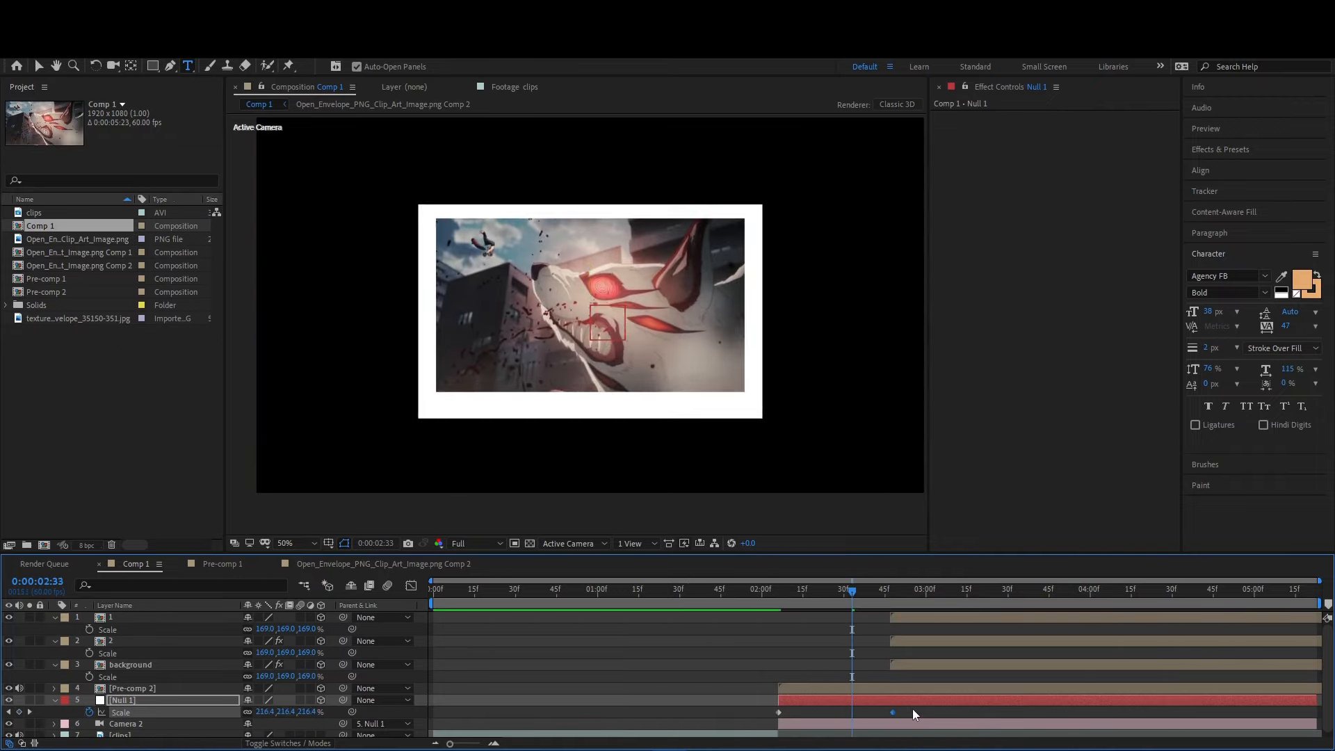
# - Shape Null 1's scale curve in the value graph with a steep start easing into the end keyframe, and preview it
pyautogui.click(411, 585)
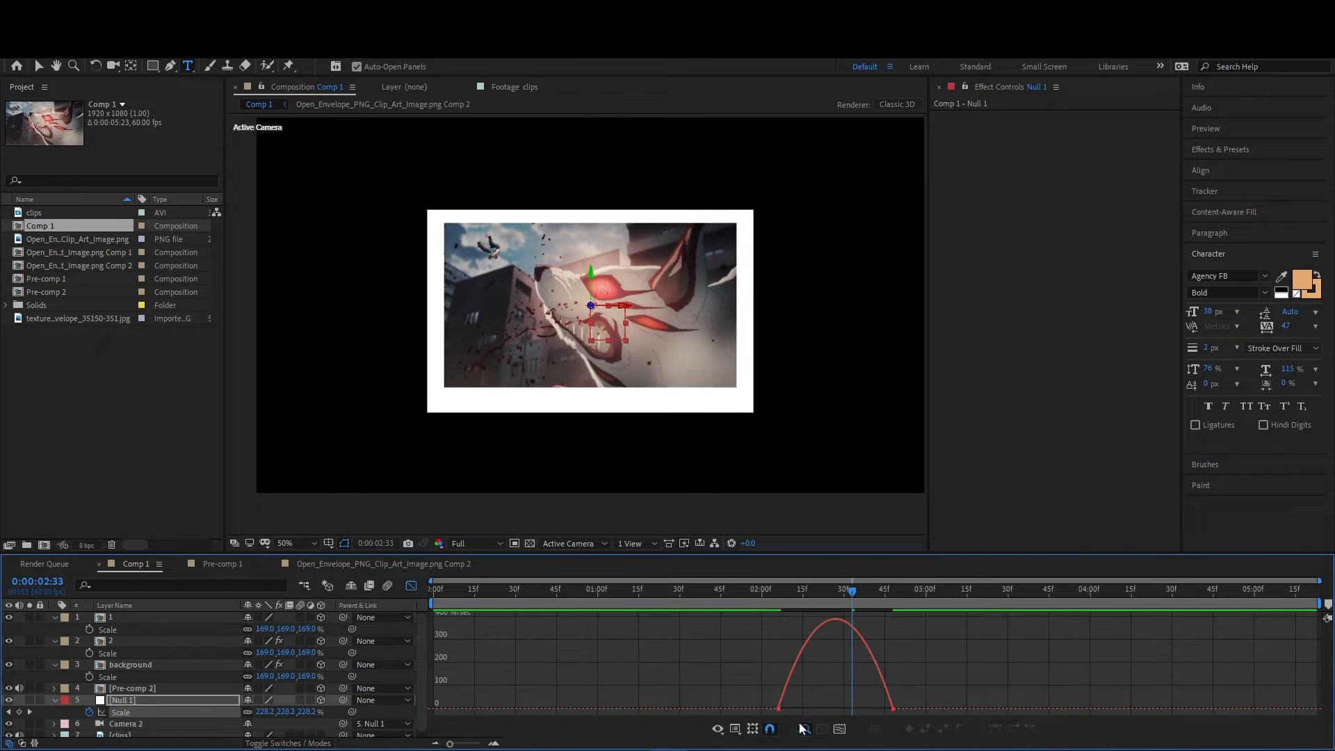
pyautogui.click(736, 730)
pyautogui.click(785, 581)
pyautogui.moveTo(935, 657); pyautogui.dragTo(792, 628)
pyautogui.moveTo(816, 709); pyautogui.dragTo(740, 646)
pyautogui.click(711, 592)
pyautogui.press('space')
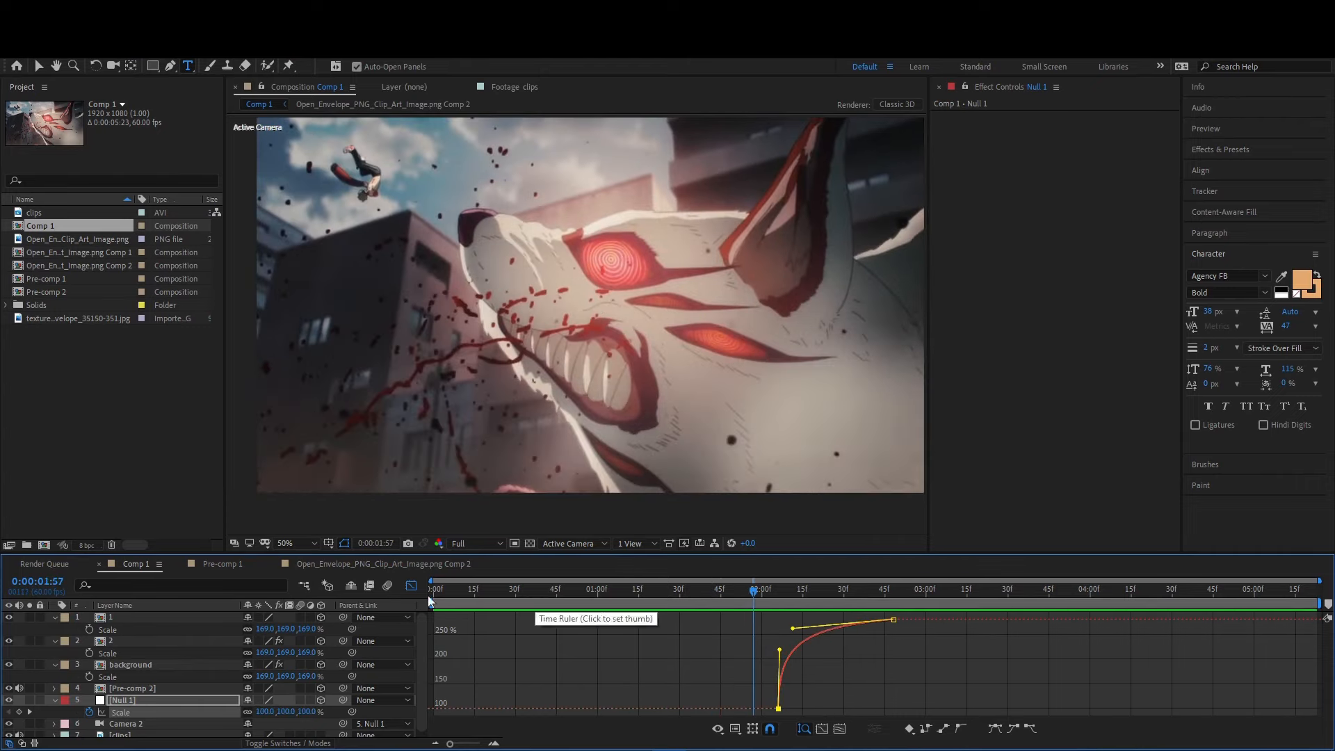
# - Move Null 1's end scale keyframe to about 0:00:03:31 and reshape the value curve into a longer ease-out
pyautogui.hotkey('shift', 'F3')
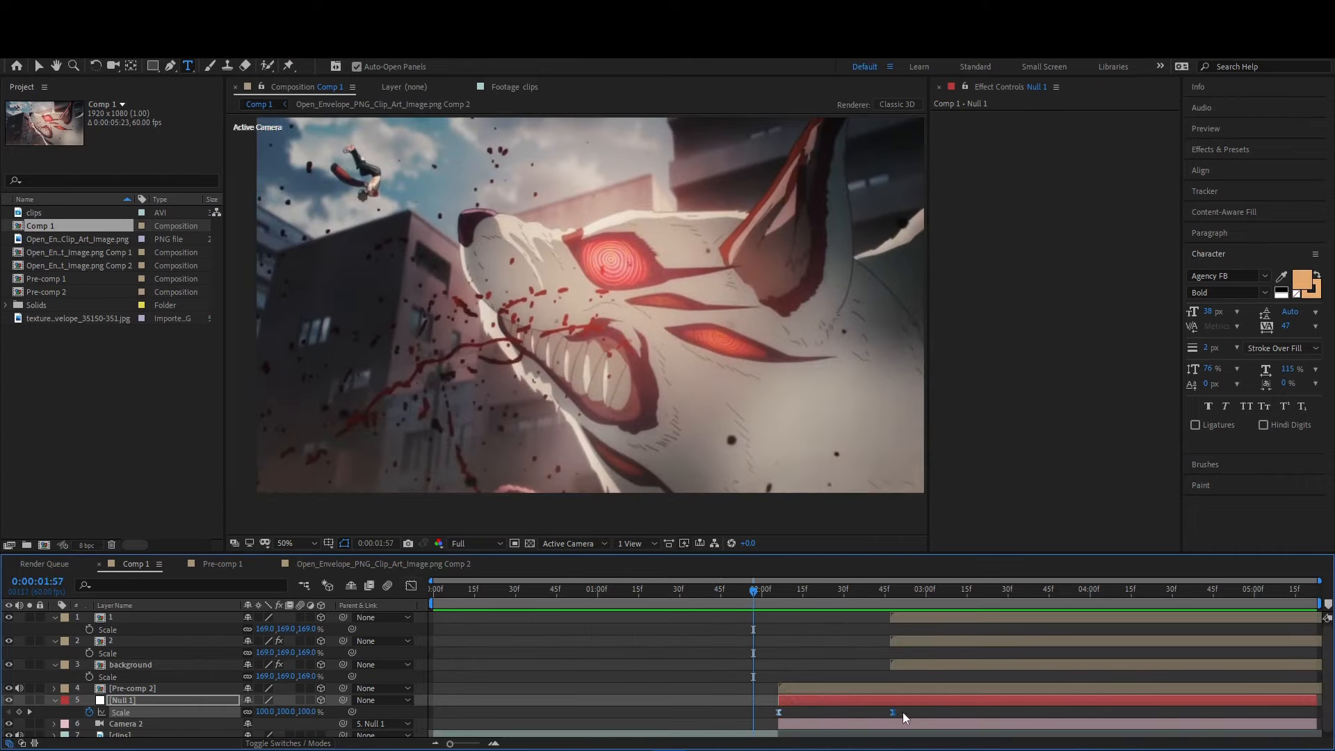
pyautogui.hotkey('shift', 'F3')
pyautogui.moveTo(809, 655); pyautogui.dragTo(787, 671)
pyautogui.click(787, 654)
pyautogui.moveTo(783, 622); pyautogui.dragTo(784, 655)
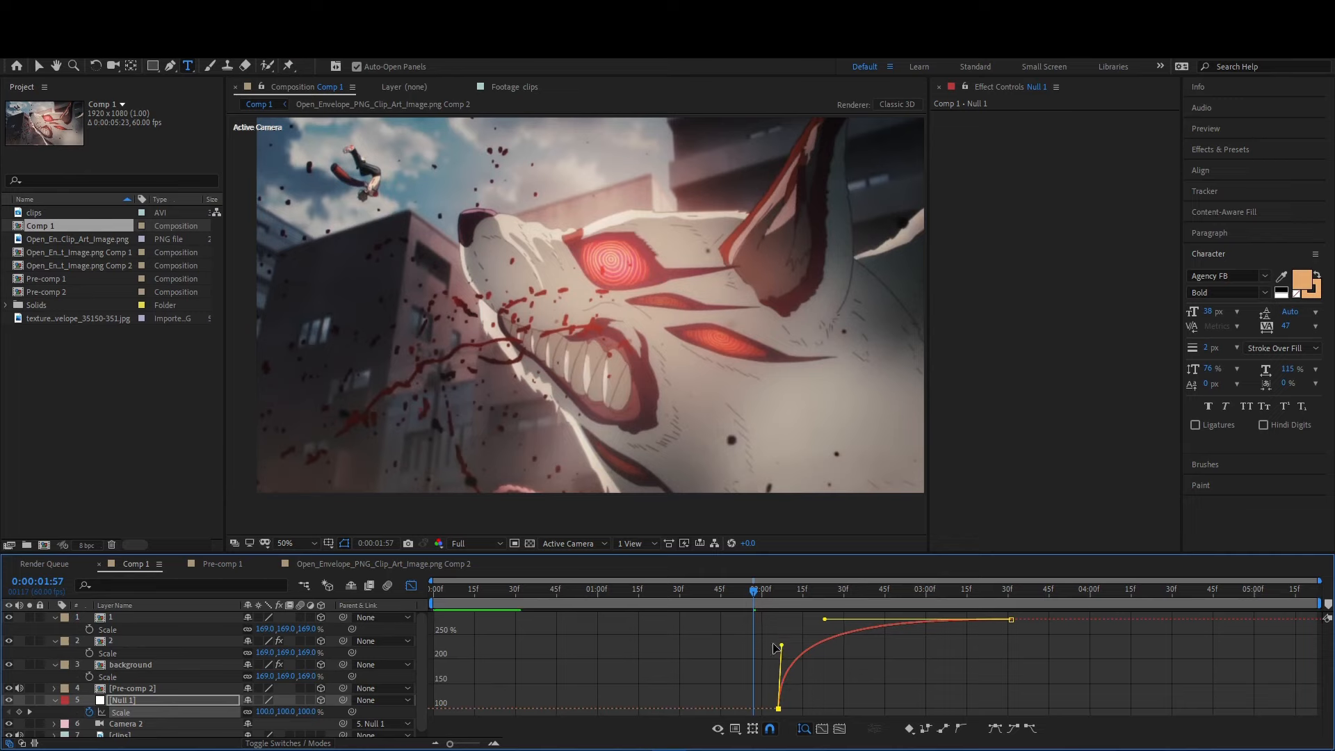
pyautogui.click(413, 585)
# - Add a second 3D null above Null 1, trim its start to match Null 1, and parent Null 1 to it
pyautogui.click(781, 598)
pyautogui.moveTo(782, 598); pyautogui.dragTo(891, 610)
pyautogui.press(',')
pyautogui.click(719, 652)
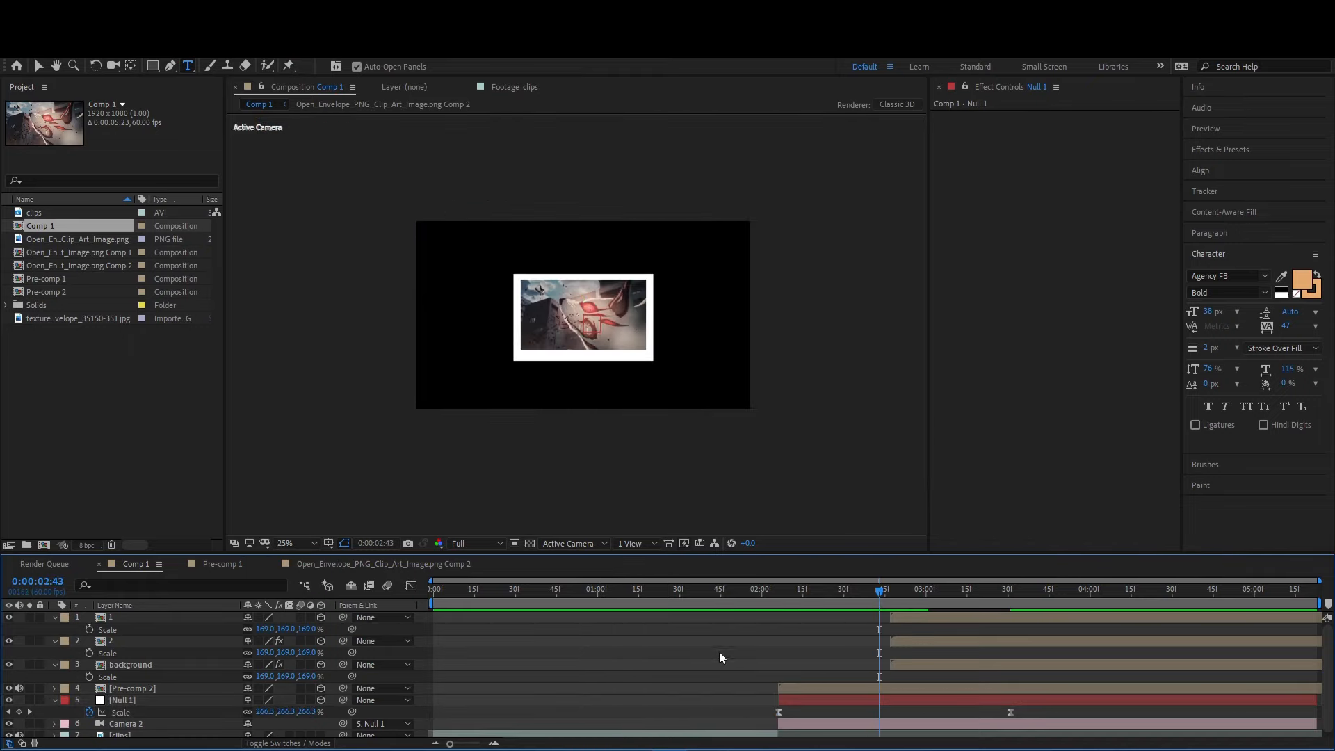
pyautogui.press('v')
pyautogui.click(894, 701)
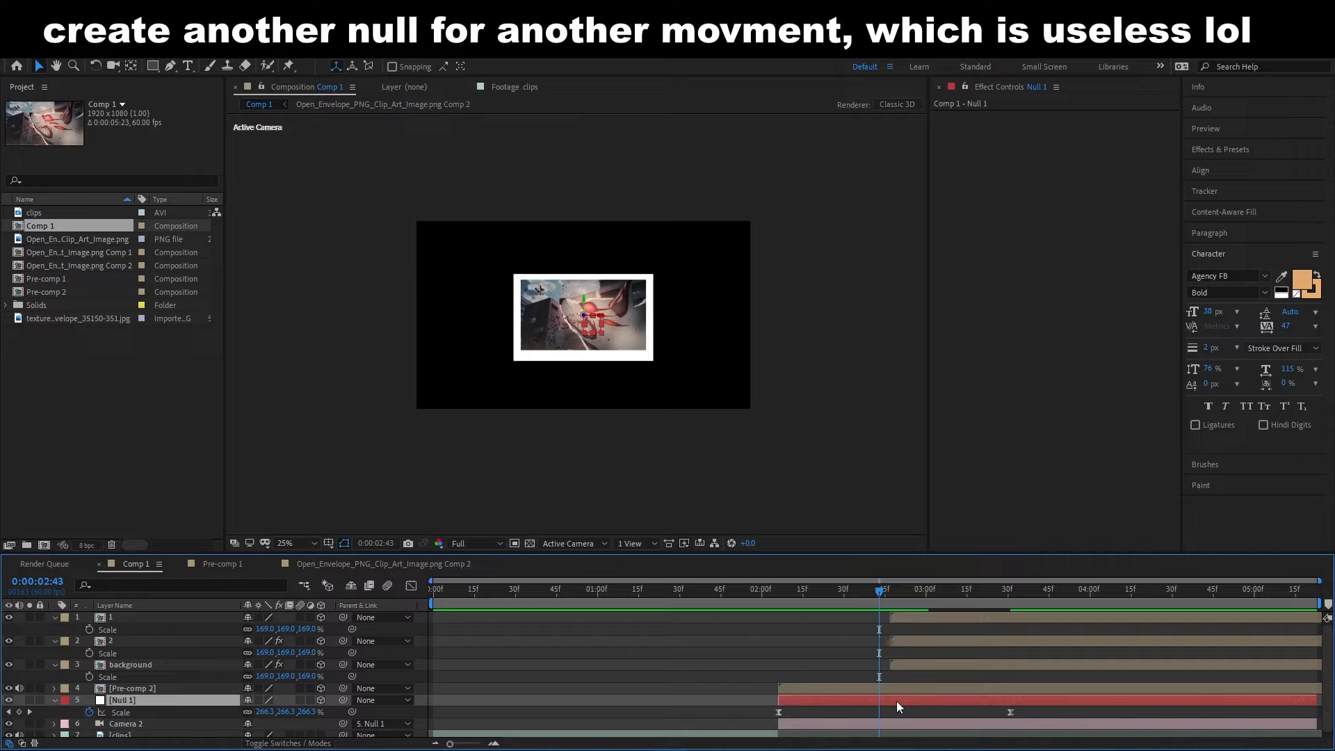
pyautogui.hotkey('ctrl', 'alt', 'shift', 'y')
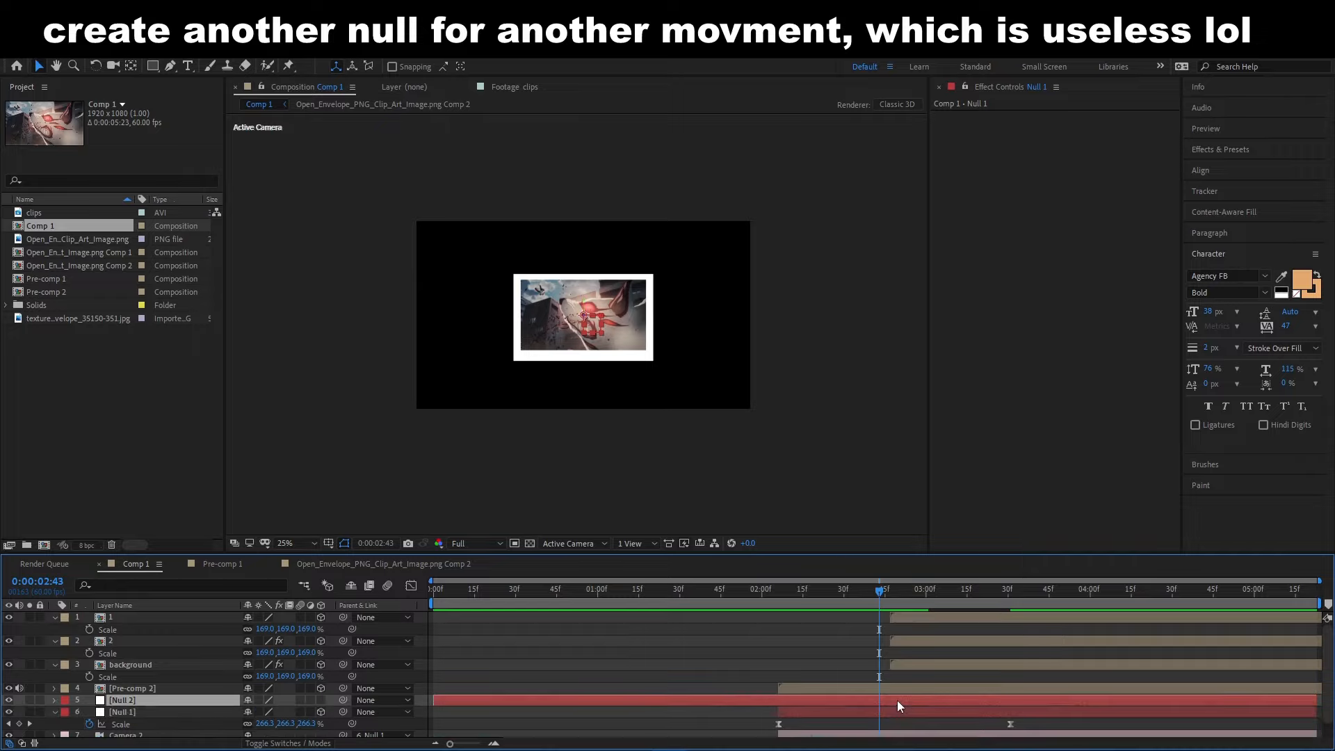
pyautogui.moveTo(878, 701); pyautogui.dragTo(779, 701)
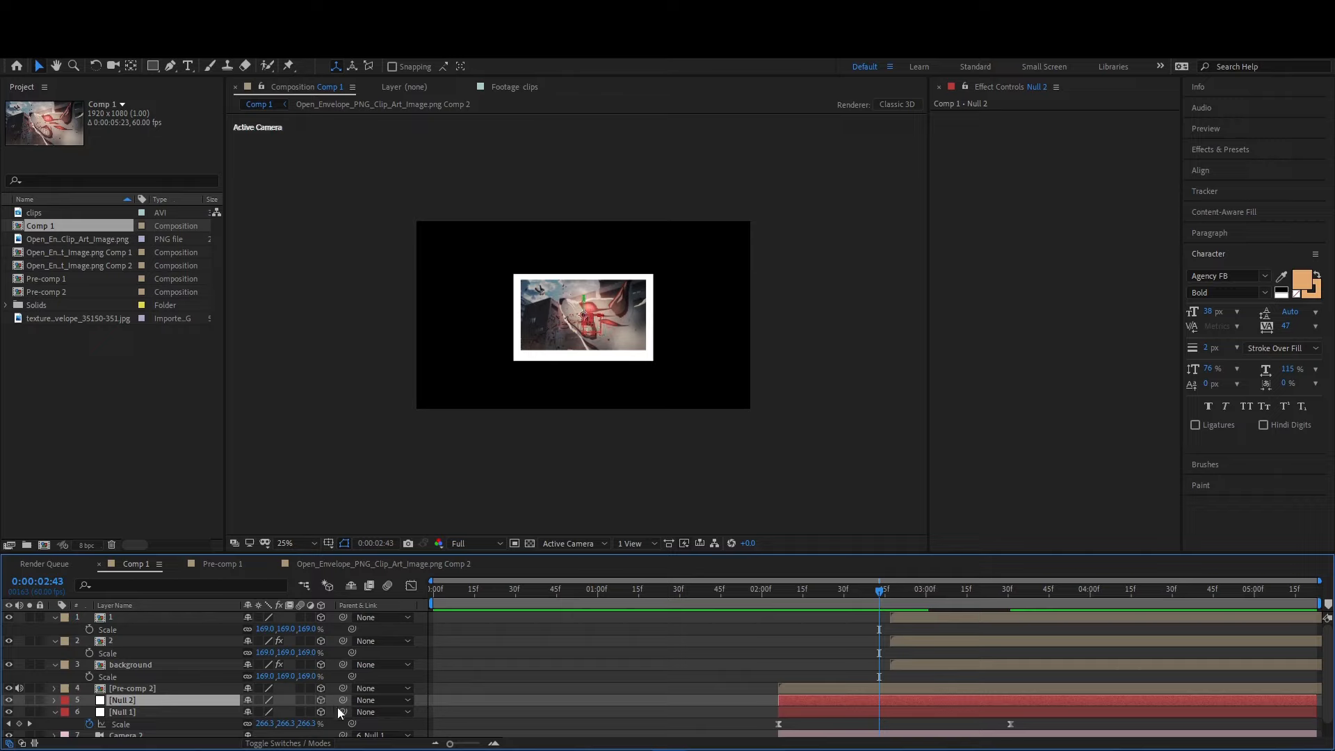
pyautogui.moveTo(339, 709); pyautogui.dragTo(139, 700)
# - Set a position keyframe on Null 2 at 0:00:02:43 and hide layers 1, 2 and background
pyautogui.press('p')
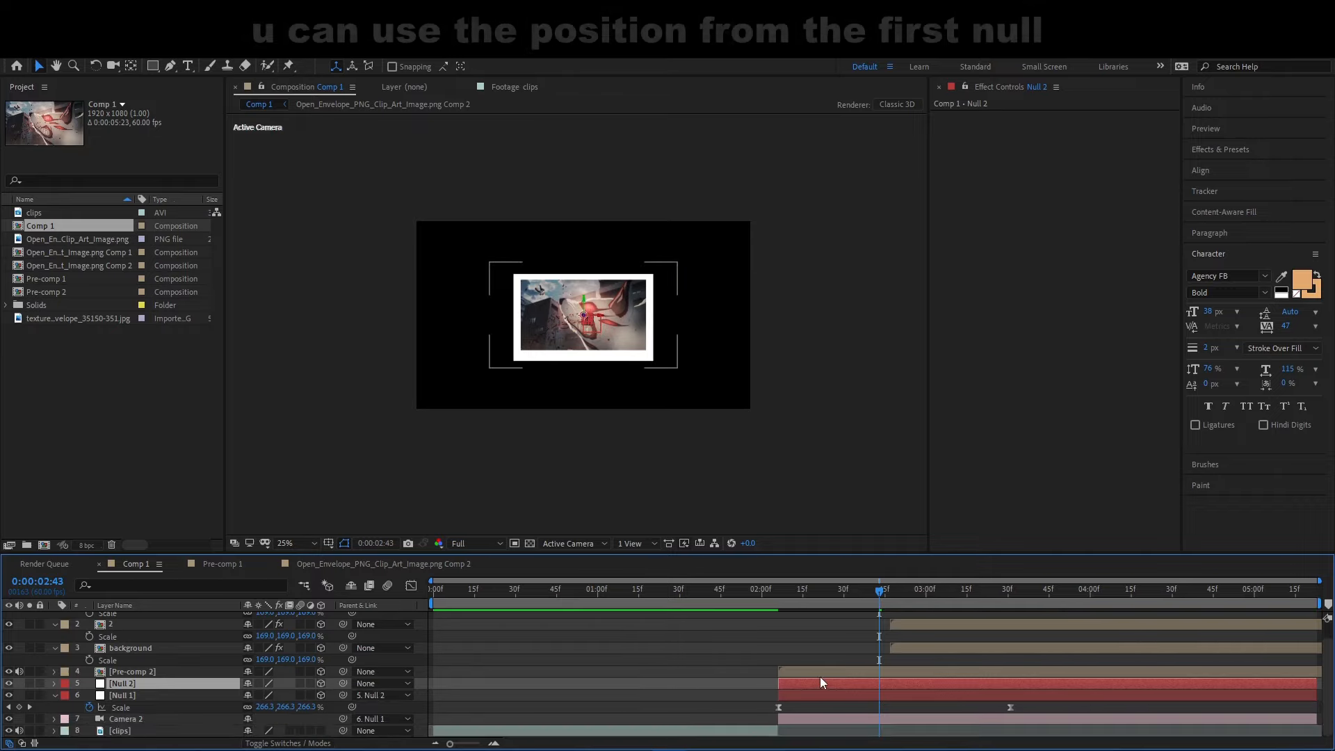
pyautogui.hotkey('alt', 'shift', 'p')
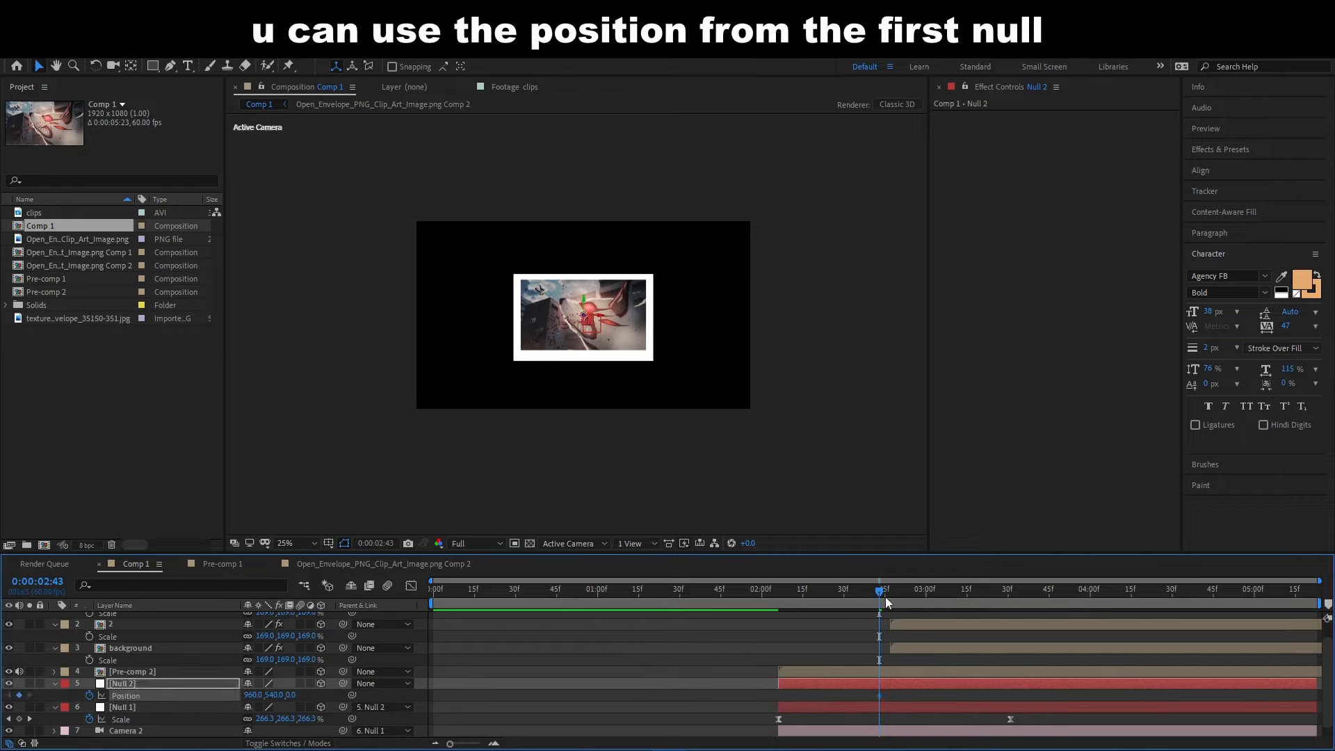
pyautogui.moveTo(886, 602); pyautogui.dragTo(1096, 606)
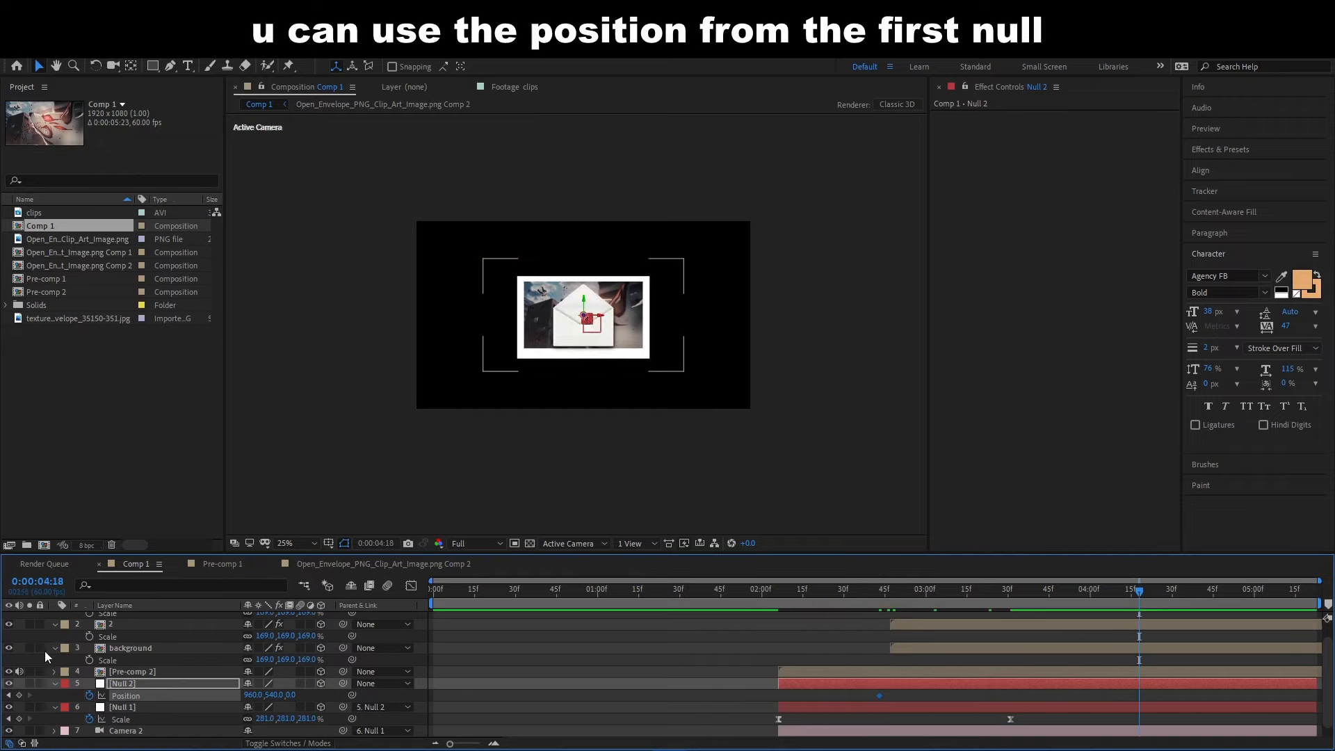
pyautogui.scroll(1, 8, 634)
pyautogui.click(9, 617)
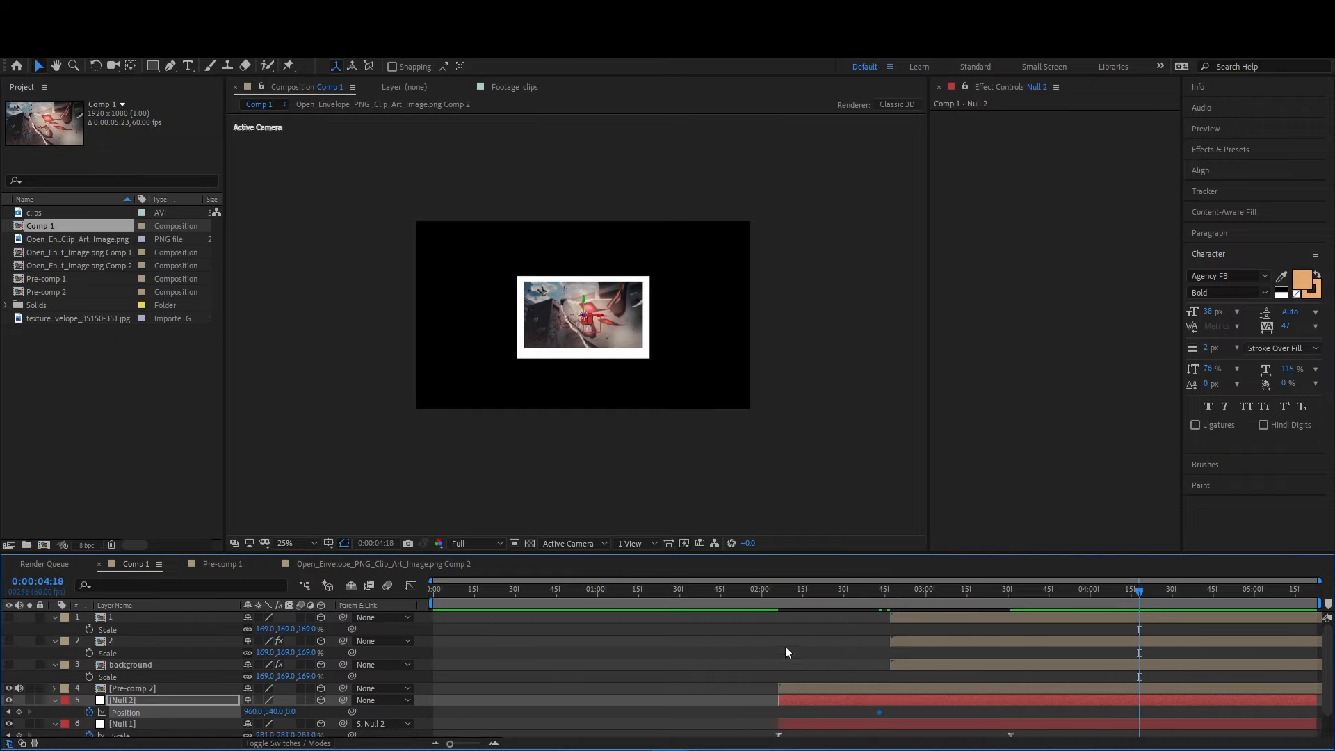
pyautogui.press('.')
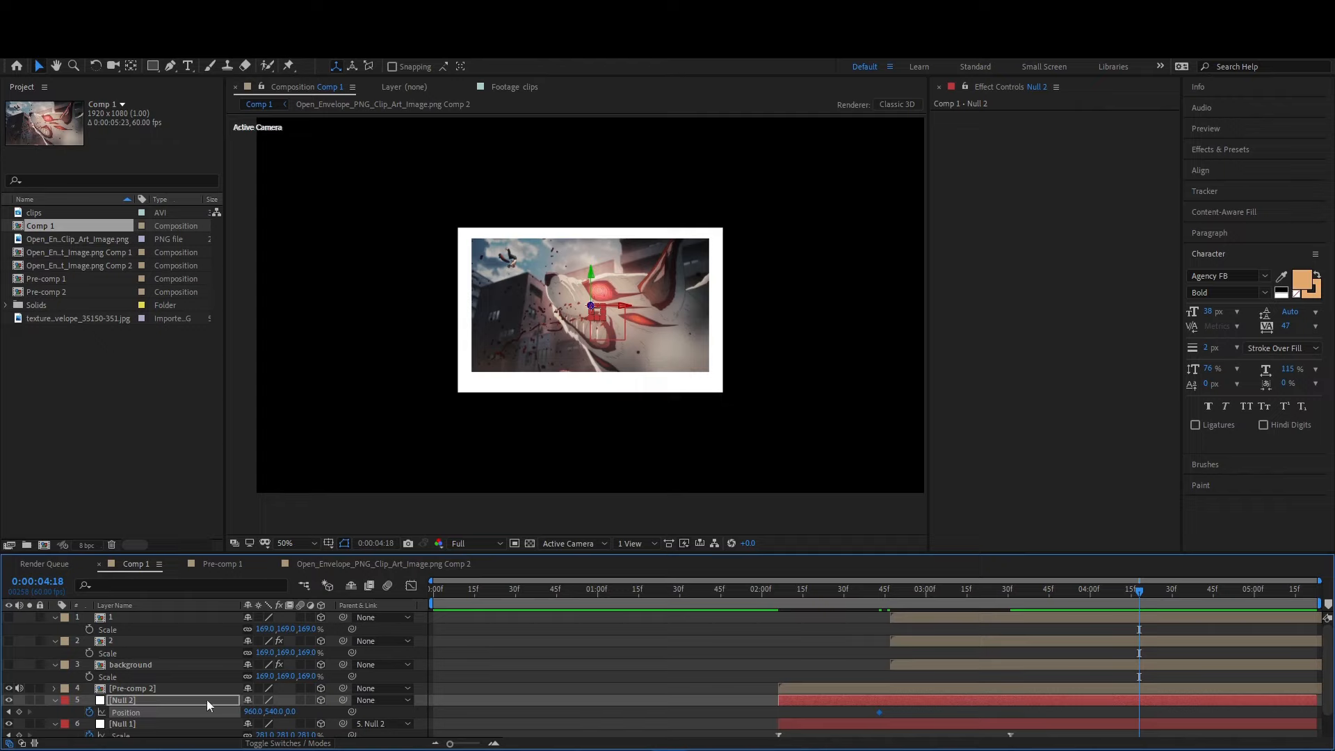
# - Keyframe Null 2's position at about 521.6, 1931.5, 0 at 0:00:04:18, and show the envelope layers again
pyautogui.moveTo(276, 712); pyautogui.dragTo(333, 712)
pyautogui.click(591, 309)
pyautogui.moveTo(590, 306); pyautogui.dragTo(539, 478)
pyautogui.hotkey('ctrl', 'z')
pyautogui.moveTo(15, 665); pyautogui.dragTo(10, 617)
pyautogui.press(',')
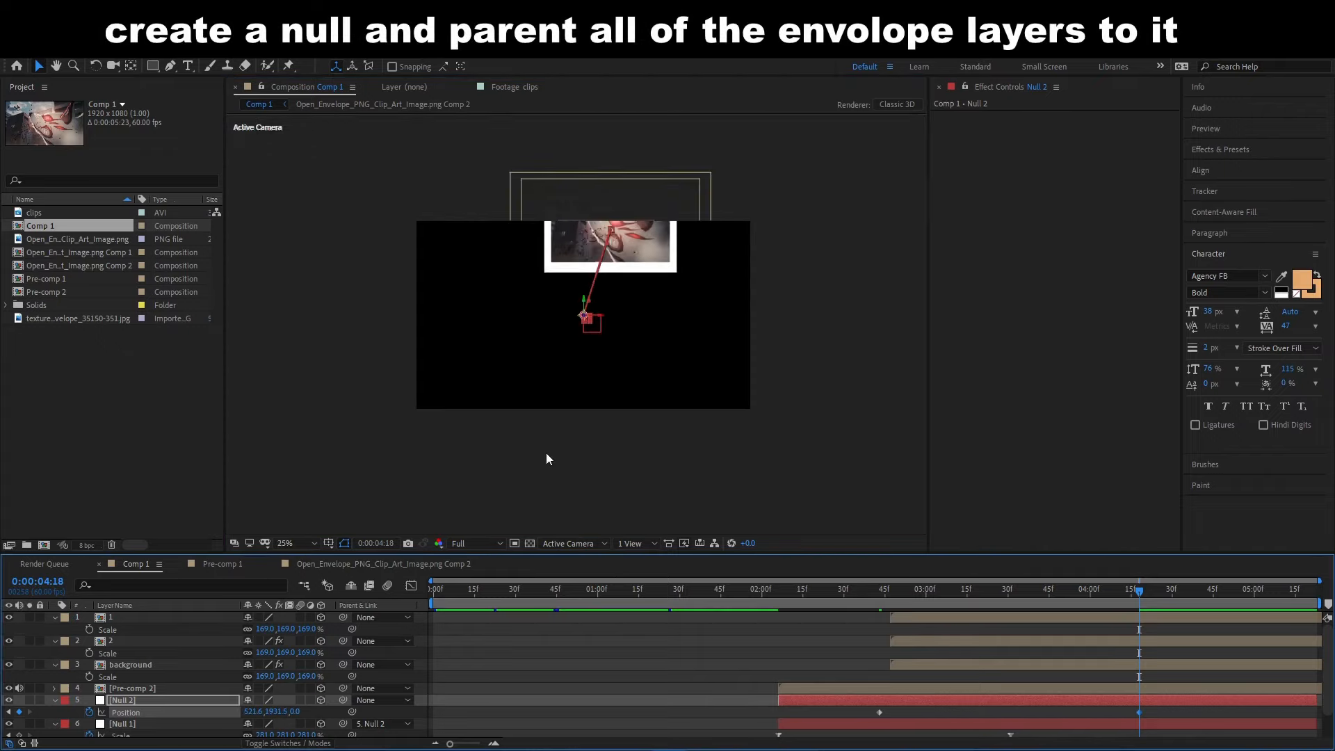
# - Add a third null above the envelope layers and trim its start to match theirs
pyautogui.click(976, 618)
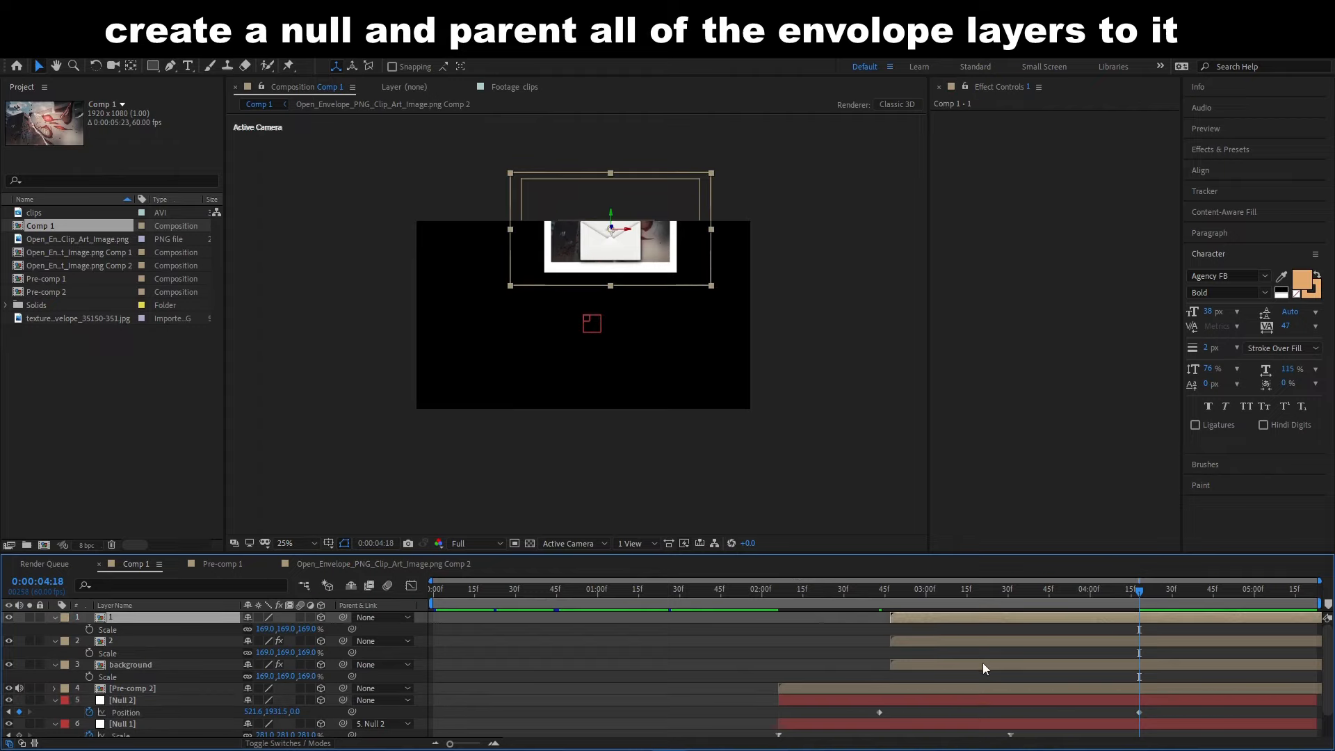
pyautogui.keyDown('shift'); pyautogui.click(982, 662); pyautogui.keyUp('shift')
pyautogui.hotkey('ctrl', 'alt', 'shift', 'y')
pyautogui.hotkey('ctrl', 'shift', 'd')
pyautogui.click(1040, 628)
pyautogui.press('Delete')
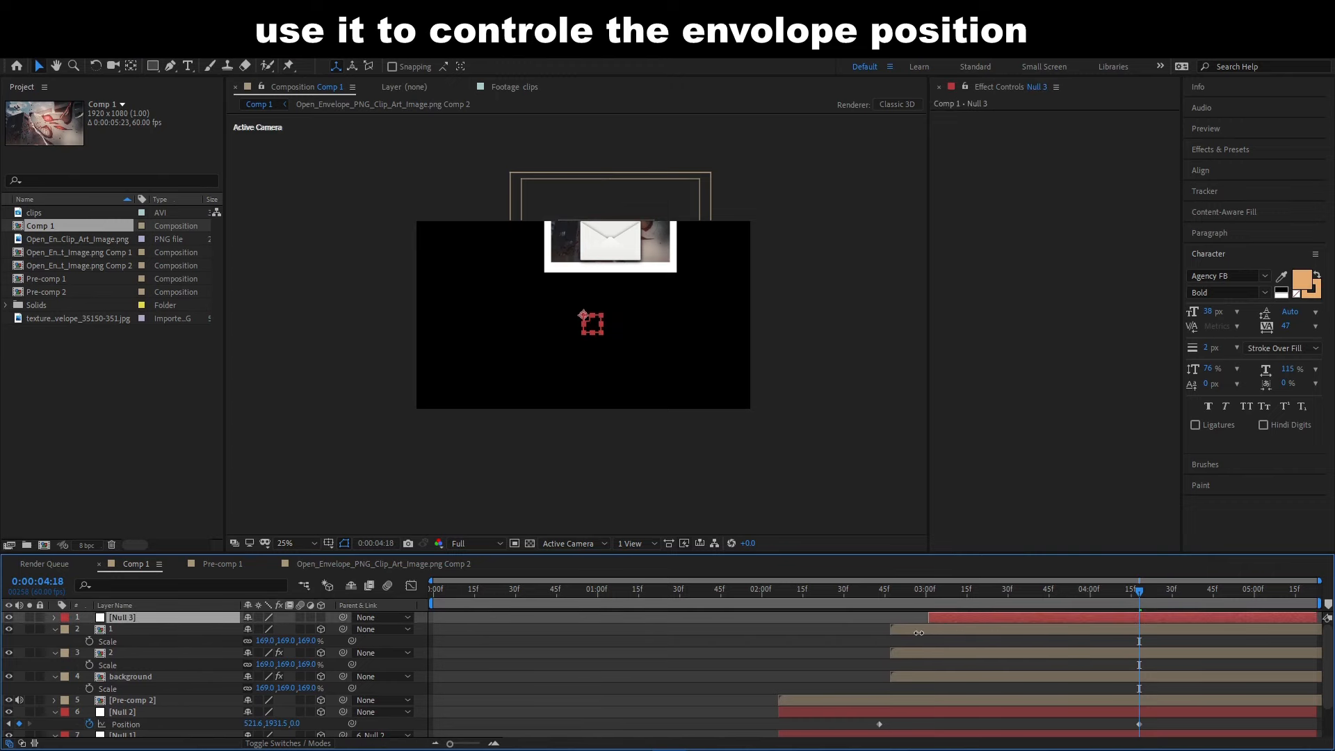
# - Make Null 3 a 3D layer and parent layers 1, 2 and background to it
pyautogui.click(903, 628)
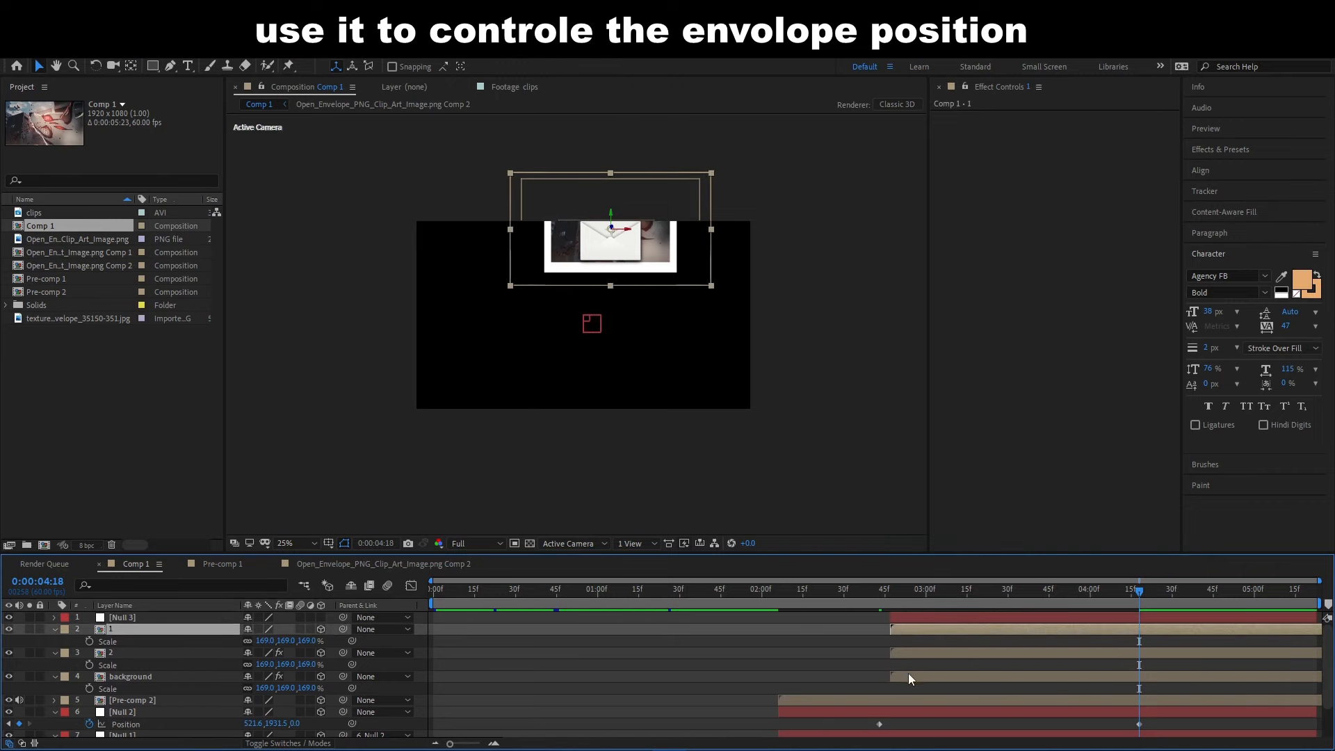
pyautogui.keyDown('shift'); pyautogui.click(908, 673); pyautogui.keyUp('shift')
pyautogui.moveTo(342, 628); pyautogui.dragTo(173, 618)
# - Move the envelope below the framed clip by placing Null 3 at about -12.3, 2120.9, 0
pyautogui.click(924, 615)
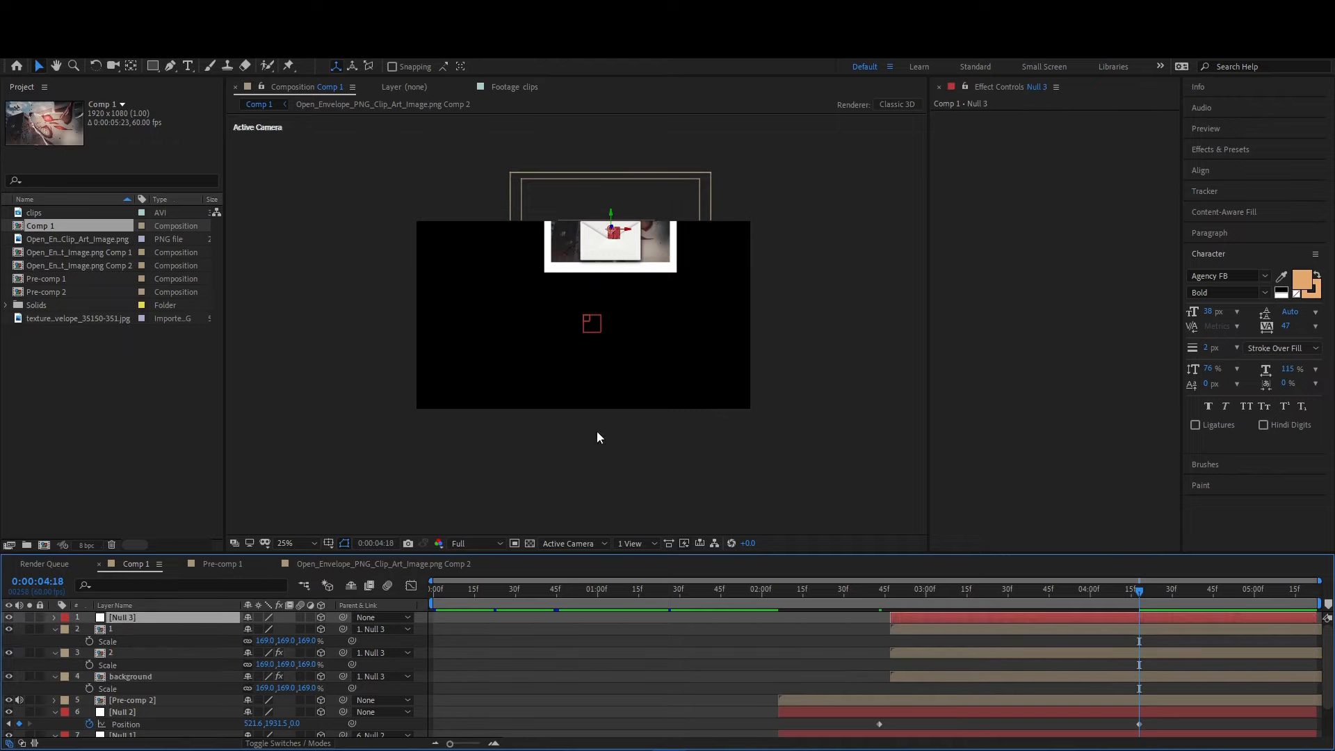
pyautogui.press('p')
pyautogui.moveTo(615, 227); pyautogui.dragTo(565, 317)
pyautogui.hotkey('ctrl', 'z')
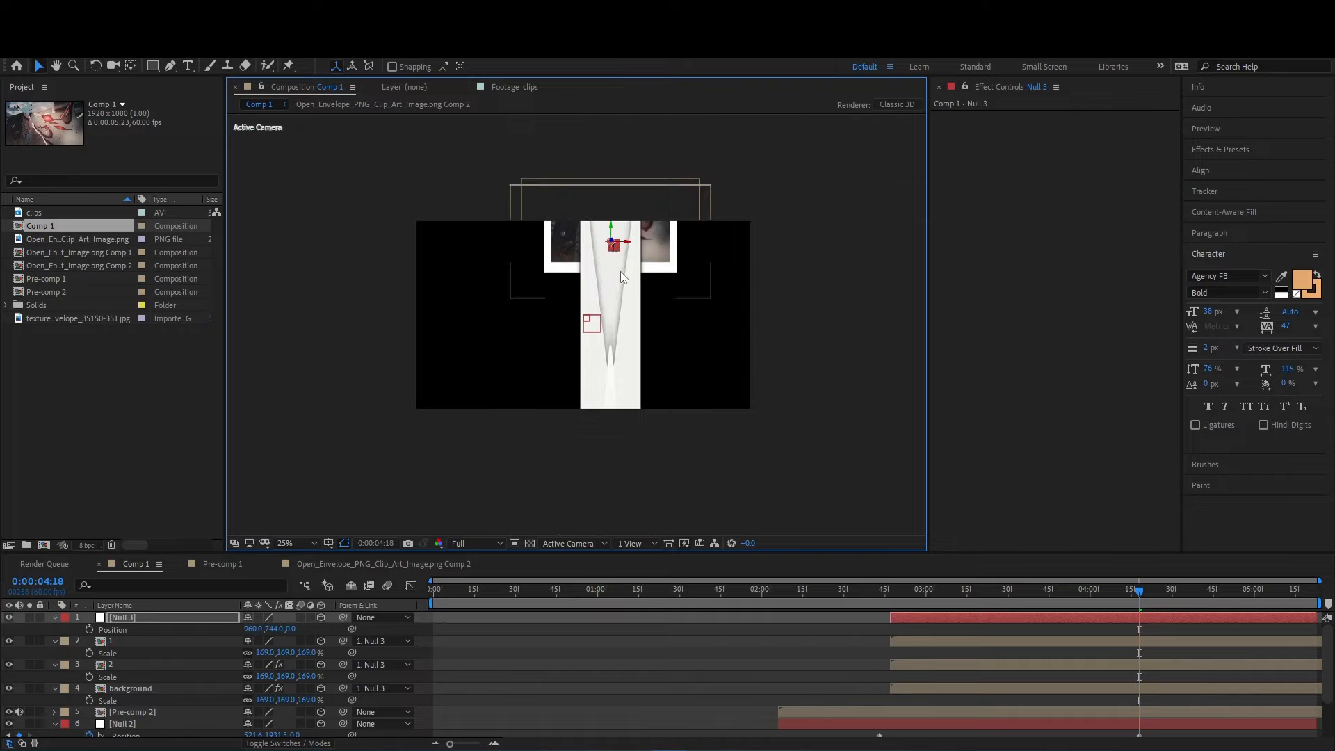
pyautogui.scroll(2, 620, 254)
pyautogui.moveTo(650, 167); pyautogui.dragTo(531, 337)
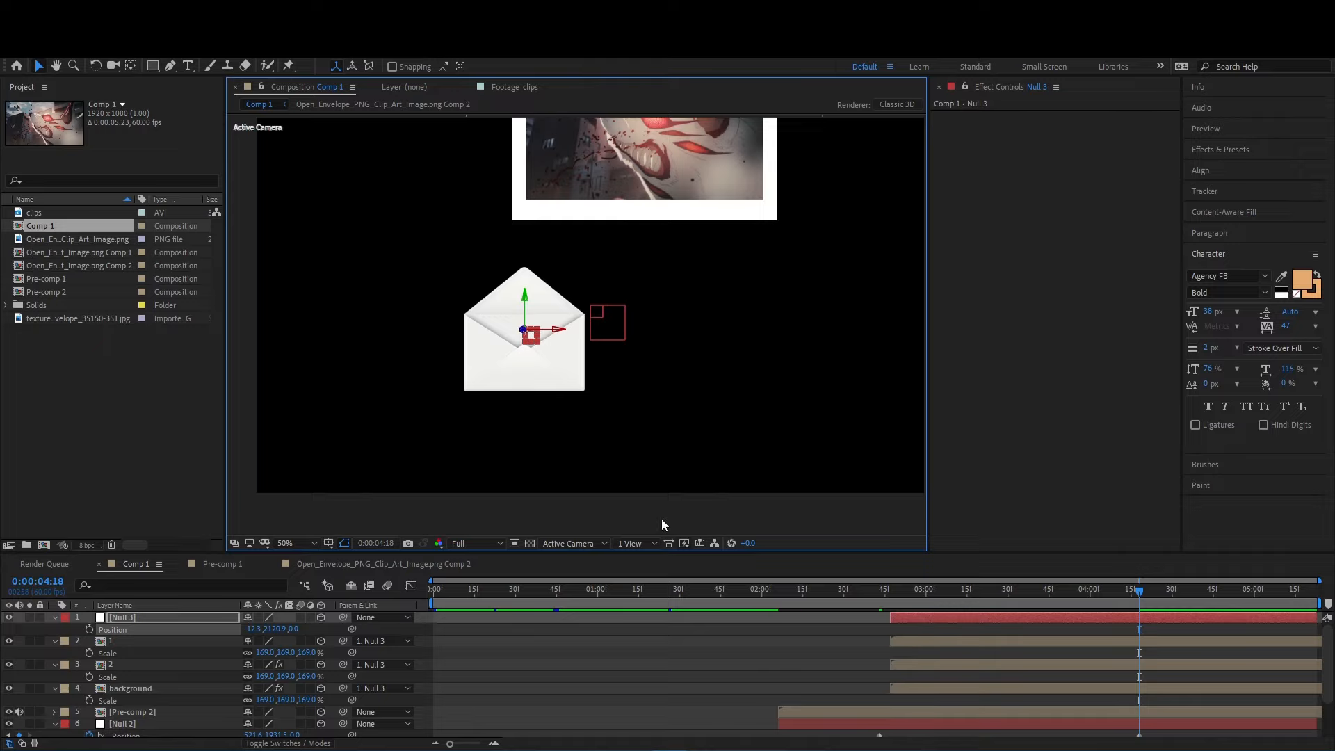
pyautogui.scroll(-2, 555, 295)
pyautogui.scroll(2, 549, 306)
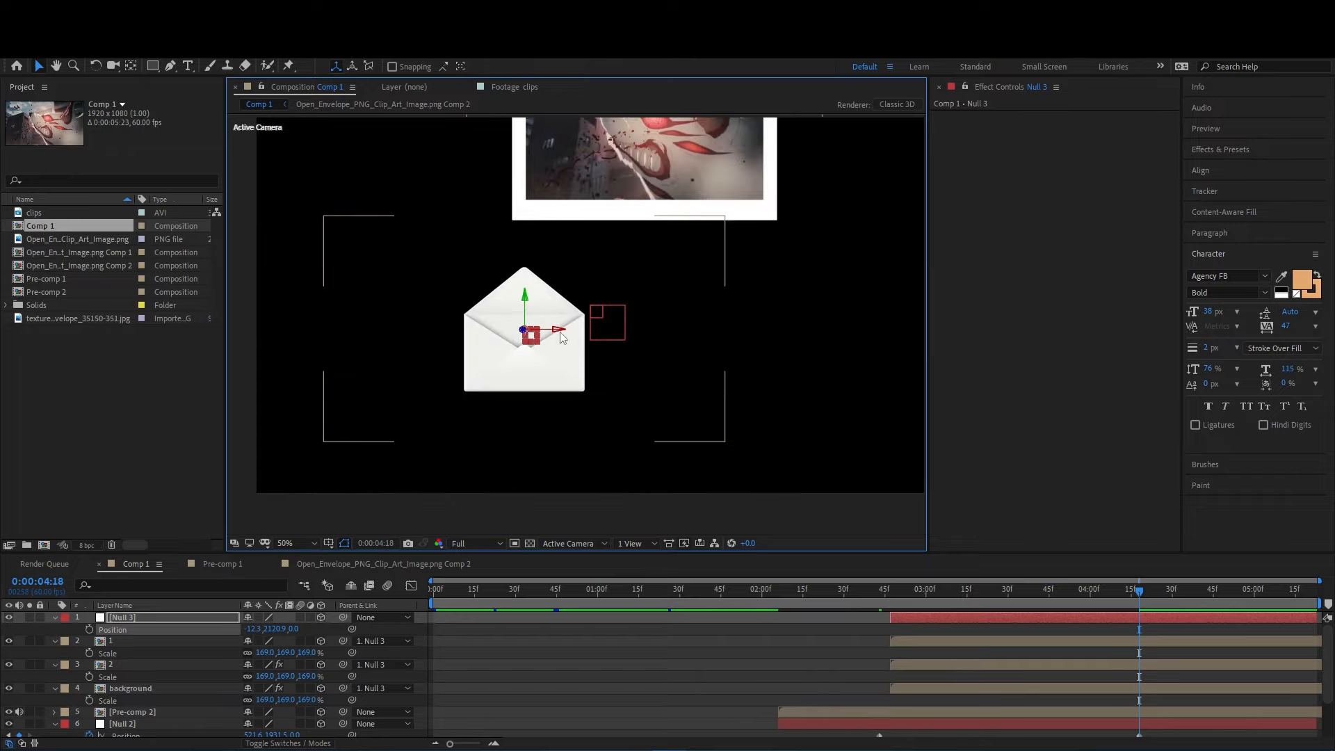
pyautogui.click(981, 645)
pyautogui.click(970, 677)
pyautogui.click(955, 645)
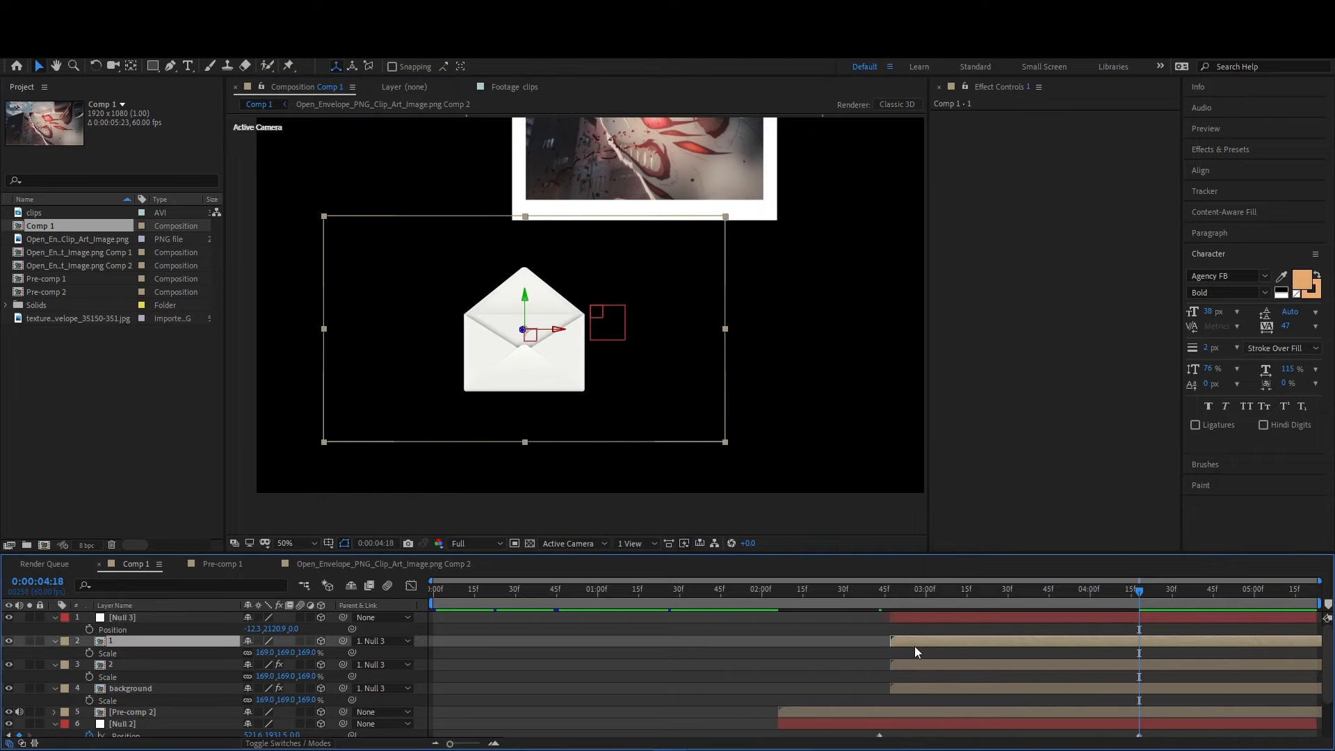
pyautogui.click(804, 670)
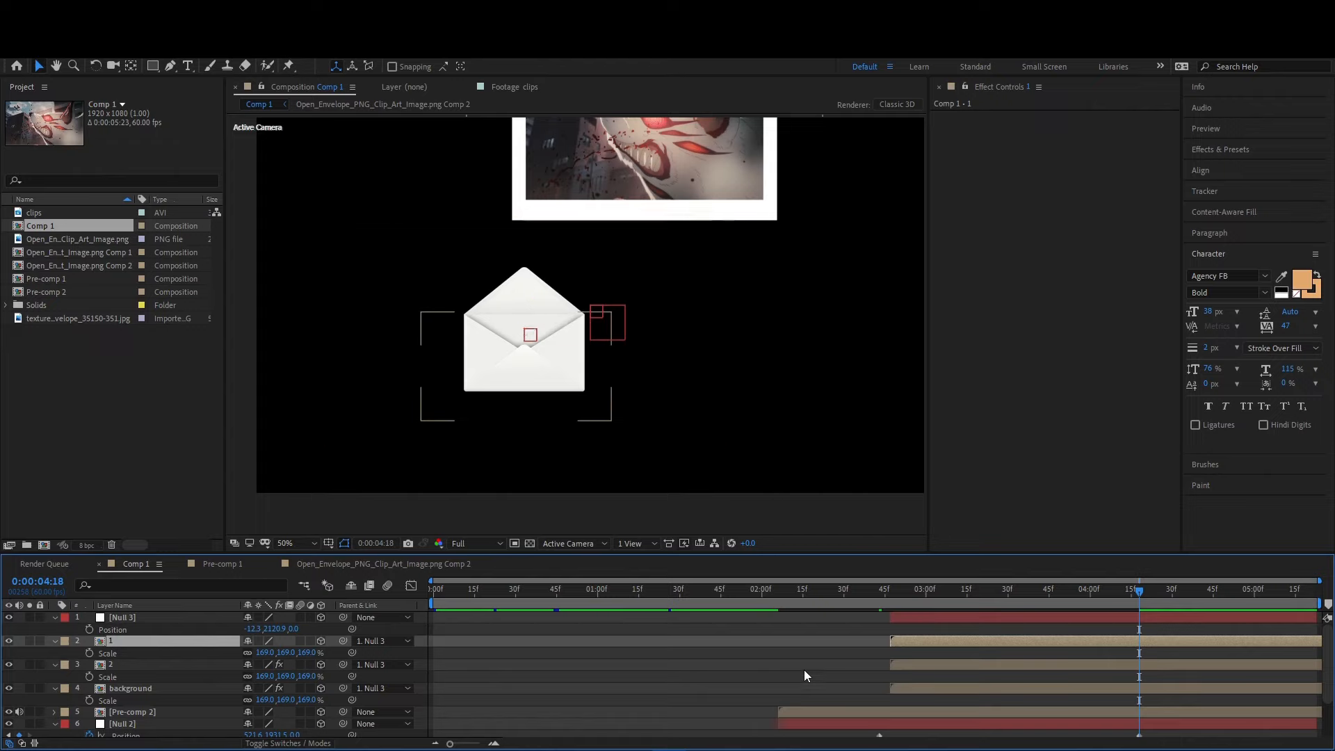
pyautogui.click(916, 616)
pyautogui.click(842, 637)
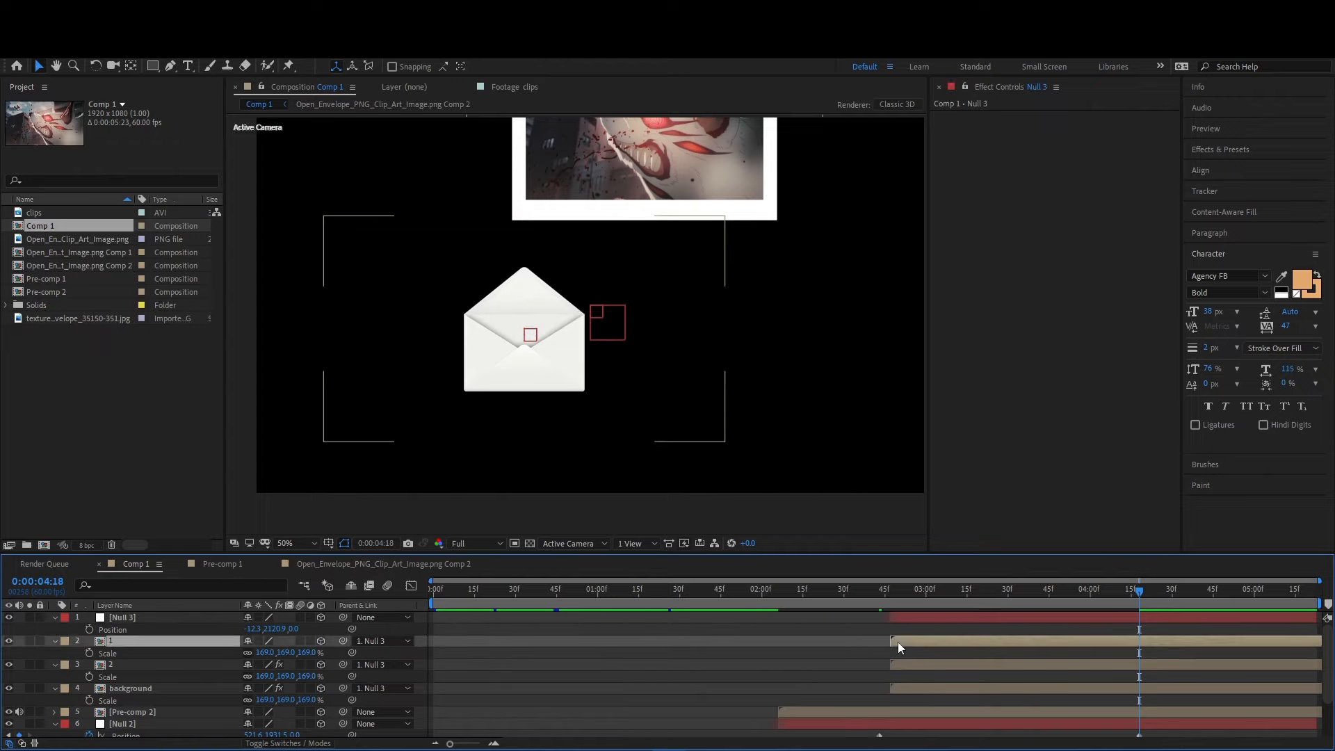
pyautogui.click(898, 641)
pyautogui.click(910, 618)
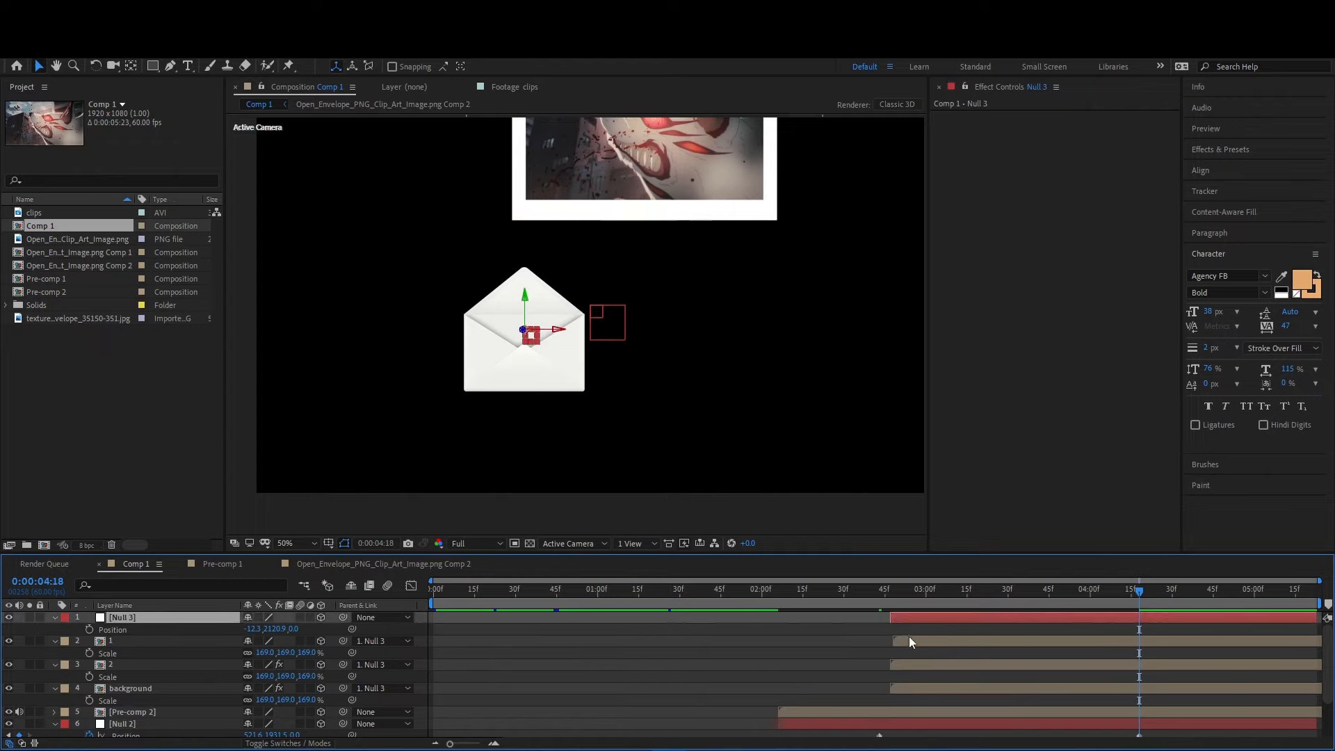
# - Move Null 2's position keyframes to about 0:00:02:36 and 0:00:04:27, apply Easy Ease to them, and check the motion
pyautogui.click(898, 592)
pyautogui.moveTo(904, 640); pyautogui.dragTo(1046, 603)
pyautogui.scroll(-2, 1103, 699)
pyautogui.moveTo(879, 683); pyautogui.dragTo(857, 683)
pyautogui.moveTo(1139, 683); pyautogui.dragTo(853, 685)
pyautogui.press('F9')
pyautogui.click(820, 643)
pyautogui.moveTo(728, 600); pyautogui.dragTo(1065, 634)
# - Scale the envelope up by setting Null 3's scale to 157%
pyautogui.click(959, 660)
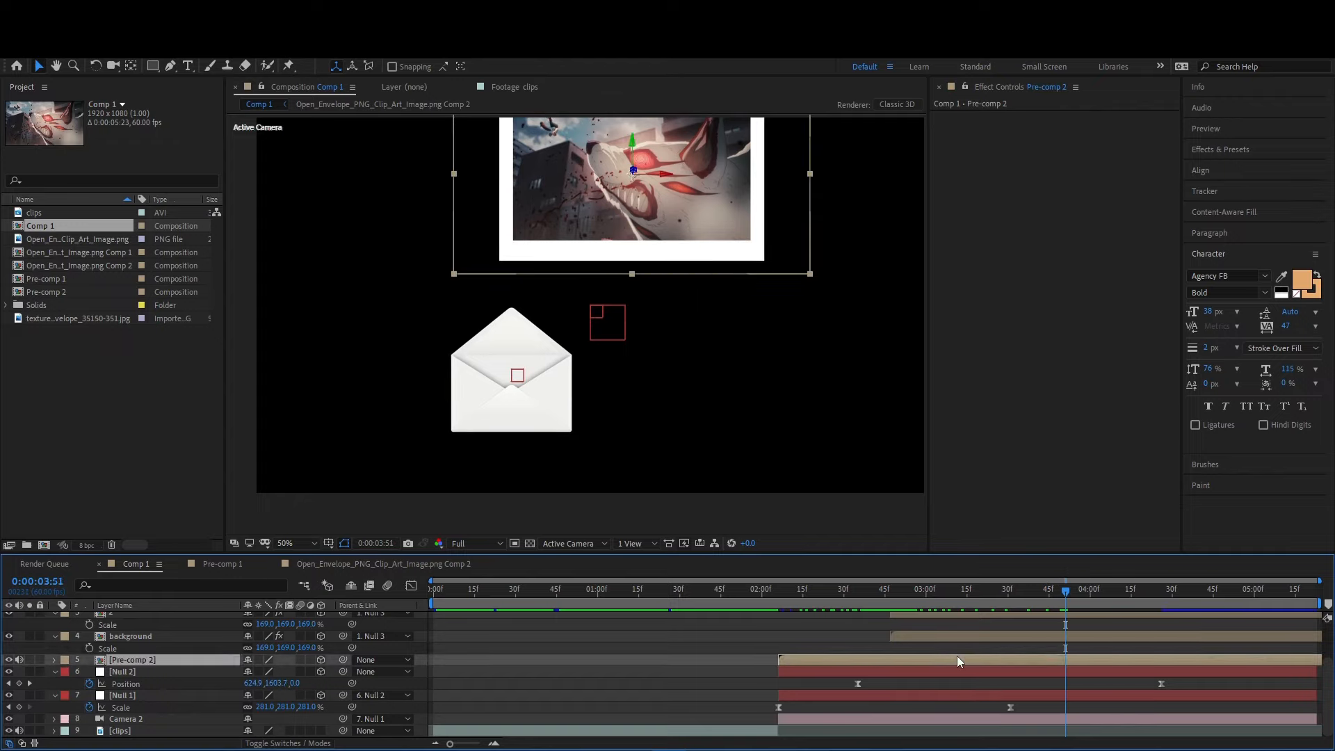
pyautogui.click(987, 616)
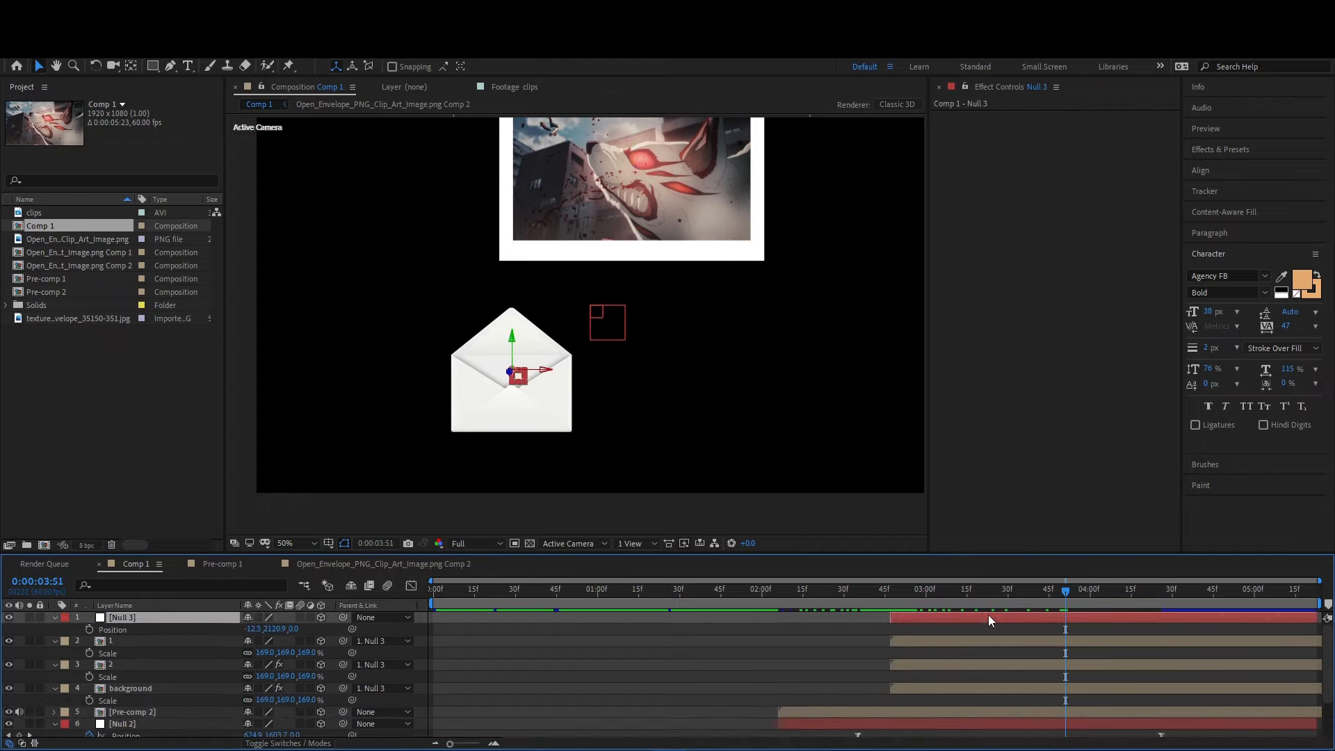
pyautogui.press('s')
pyautogui.moveTo(326, 628); pyautogui.dragTo(400, 627)
pyautogui.click(401, 628)
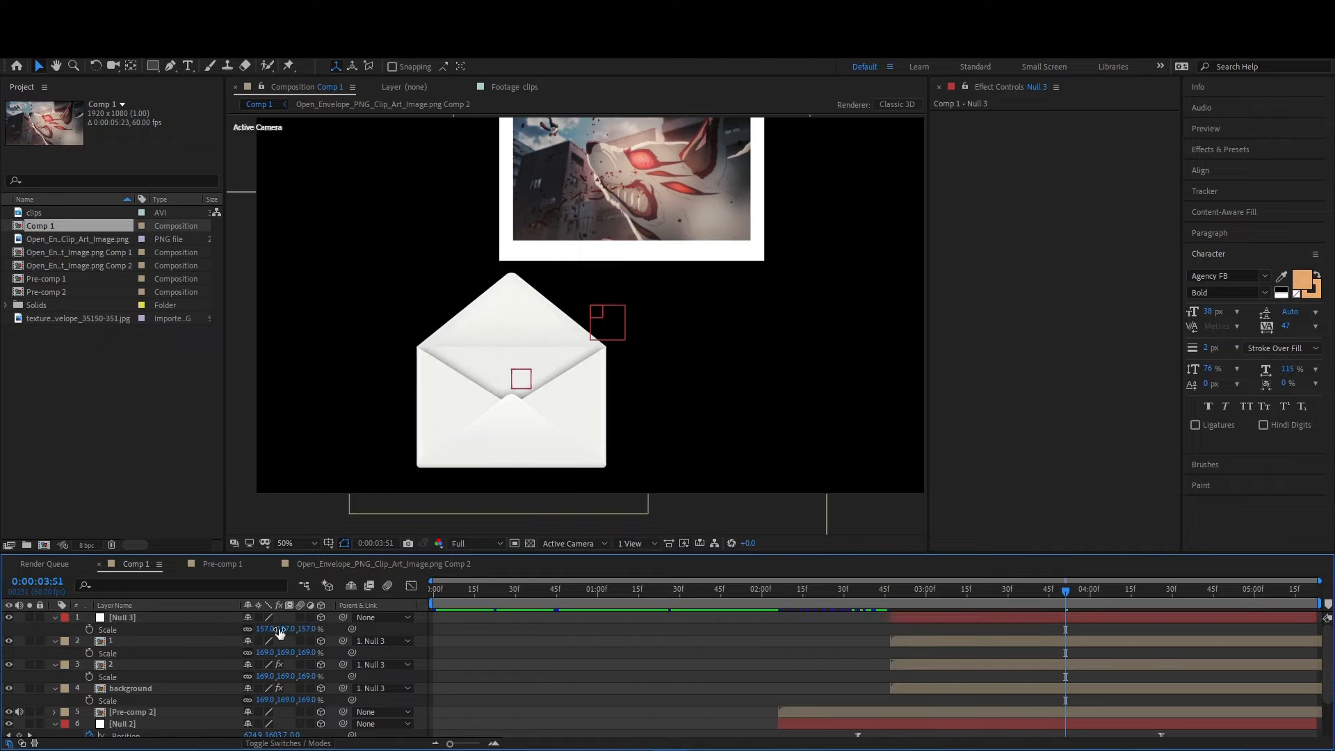
# - Place the Pre-comp 2 layer between layer 2 and background in the layer stack
pyautogui.click(148, 686)
pyautogui.moveTo(141, 707)
pyautogui.mouseDown()
pyautogui.moveTo(137, 659)
pyautogui.moveTo(133, 688)
pyautogui.mouseUp()
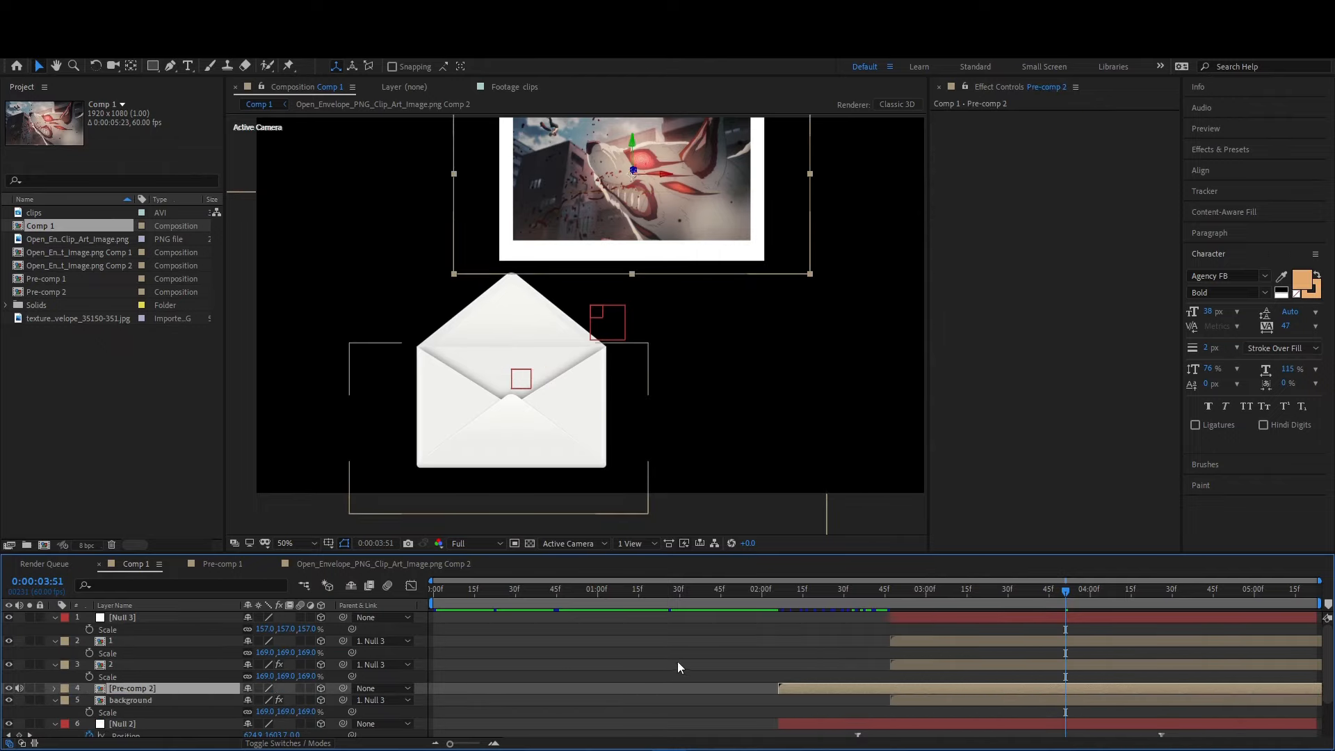
# - Add Position, Scale and Z Rotation keyframes to the Pre-comp 2 layer at 0:00:03:51
pyautogui.click(699, 654)
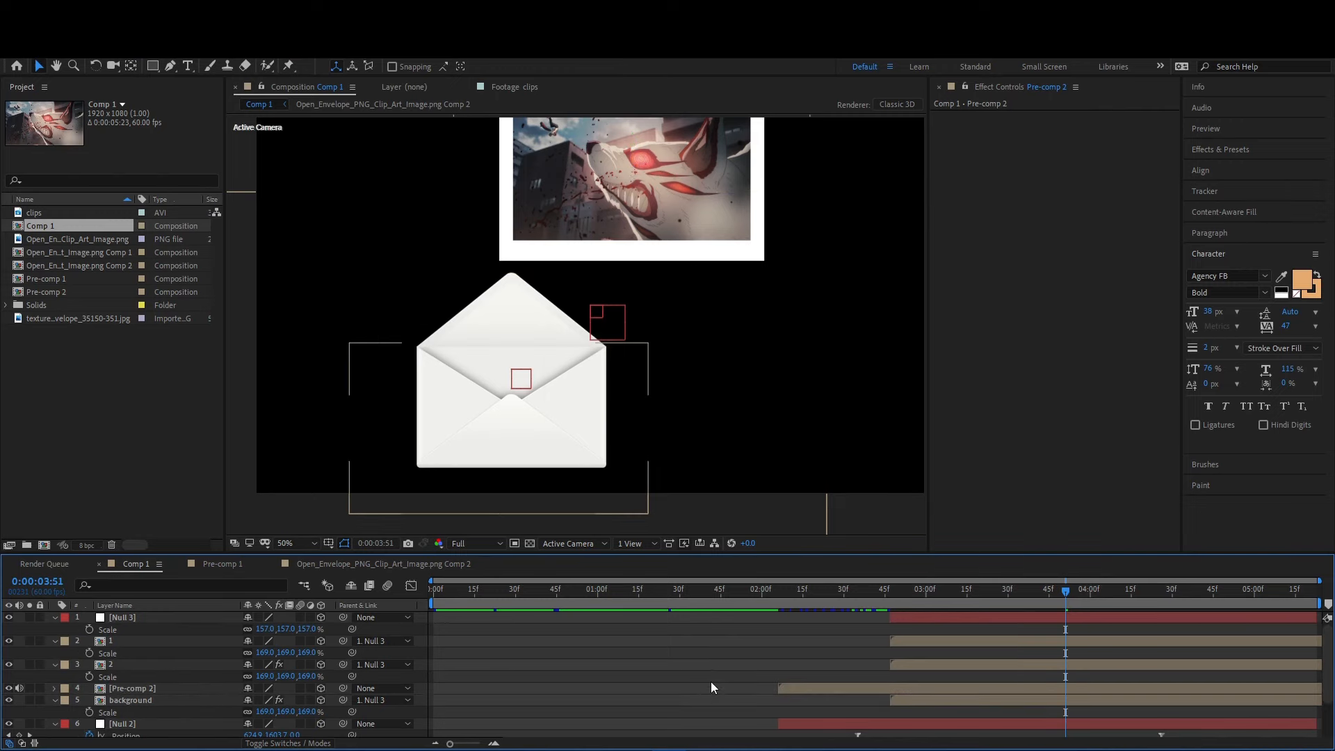
pyautogui.click(842, 683)
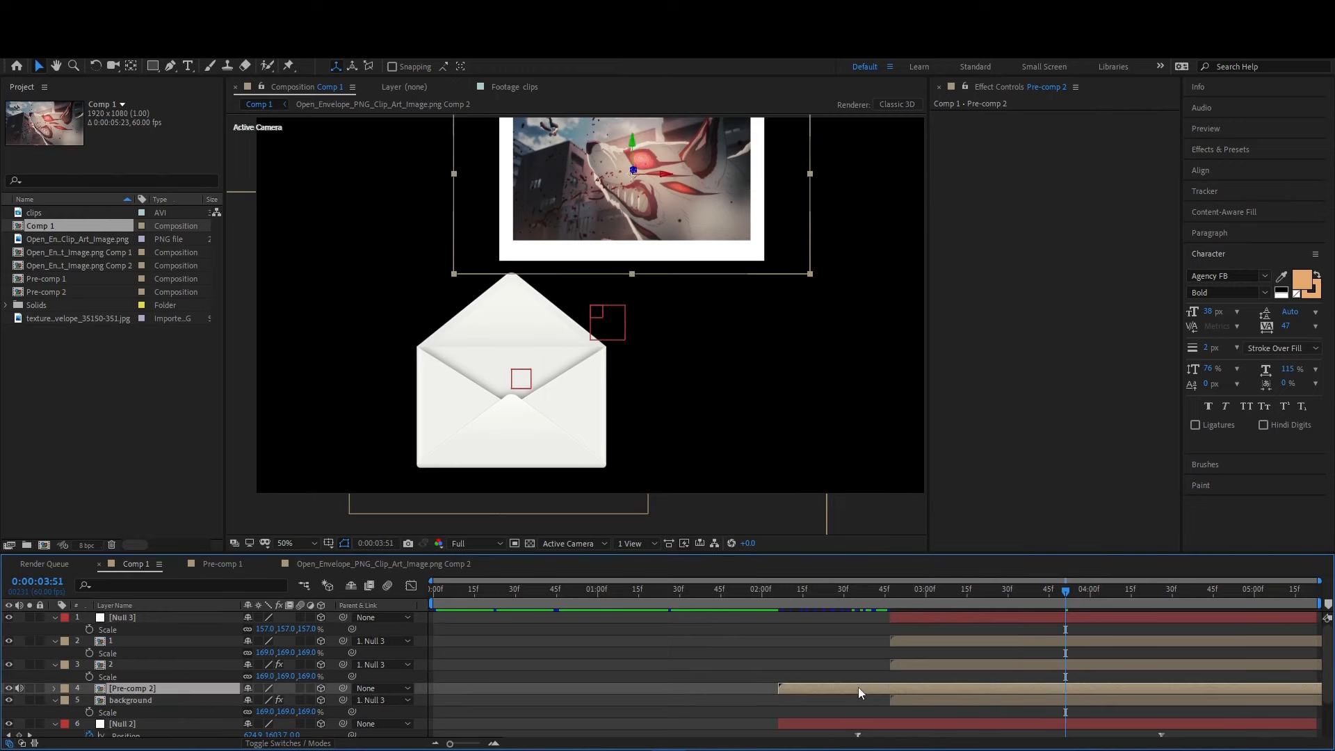
pyautogui.press('s')
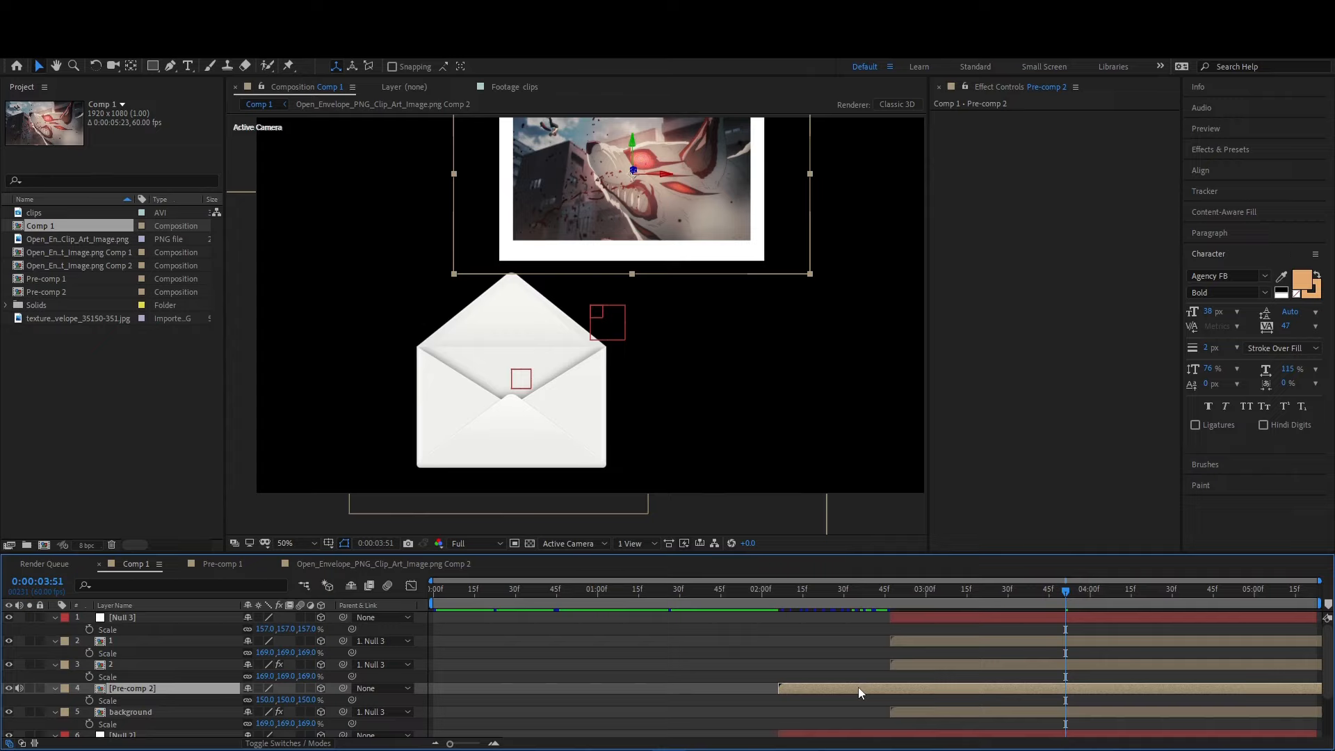
pyautogui.hotkey('shift', 'p')
pyautogui.hotkey('shift', 'r')
pyautogui.click(89, 701)
pyautogui.click(90, 711)
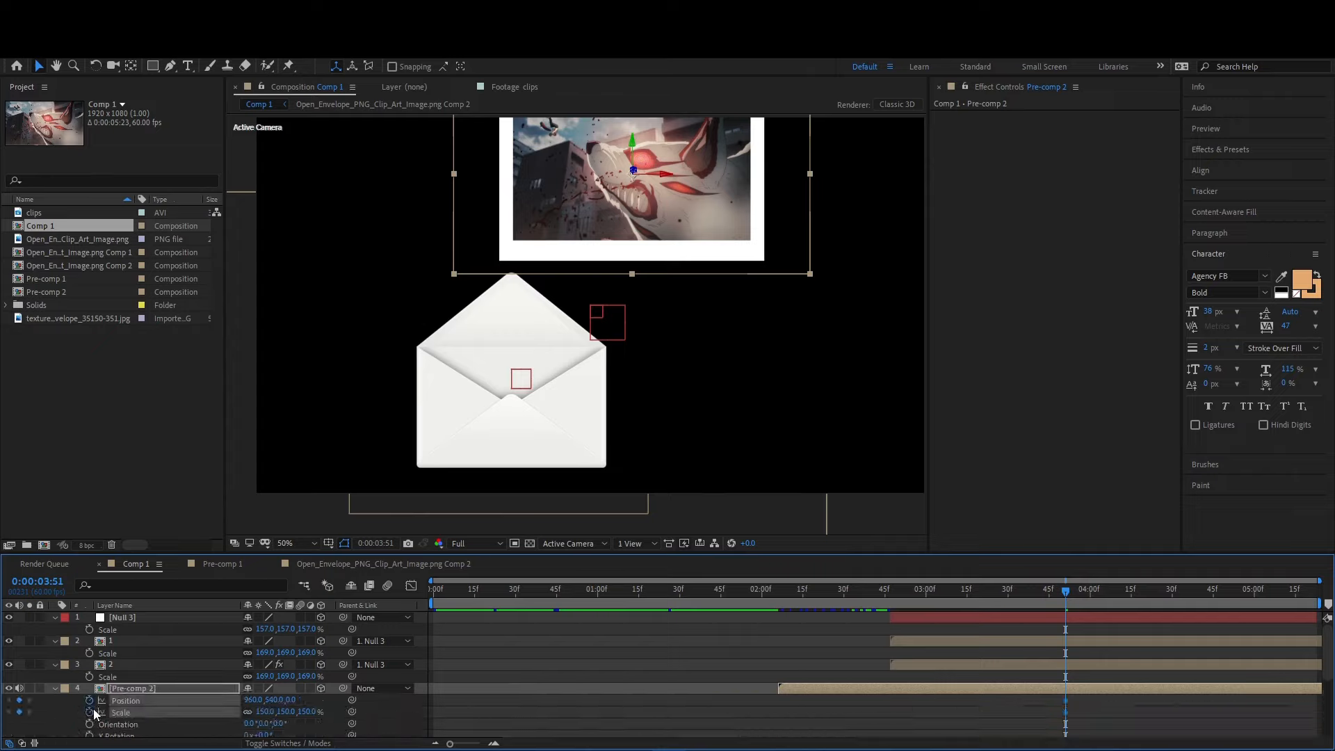
pyautogui.scroll(-2, 103, 726)
pyautogui.click(89, 723)
pyautogui.press('u')
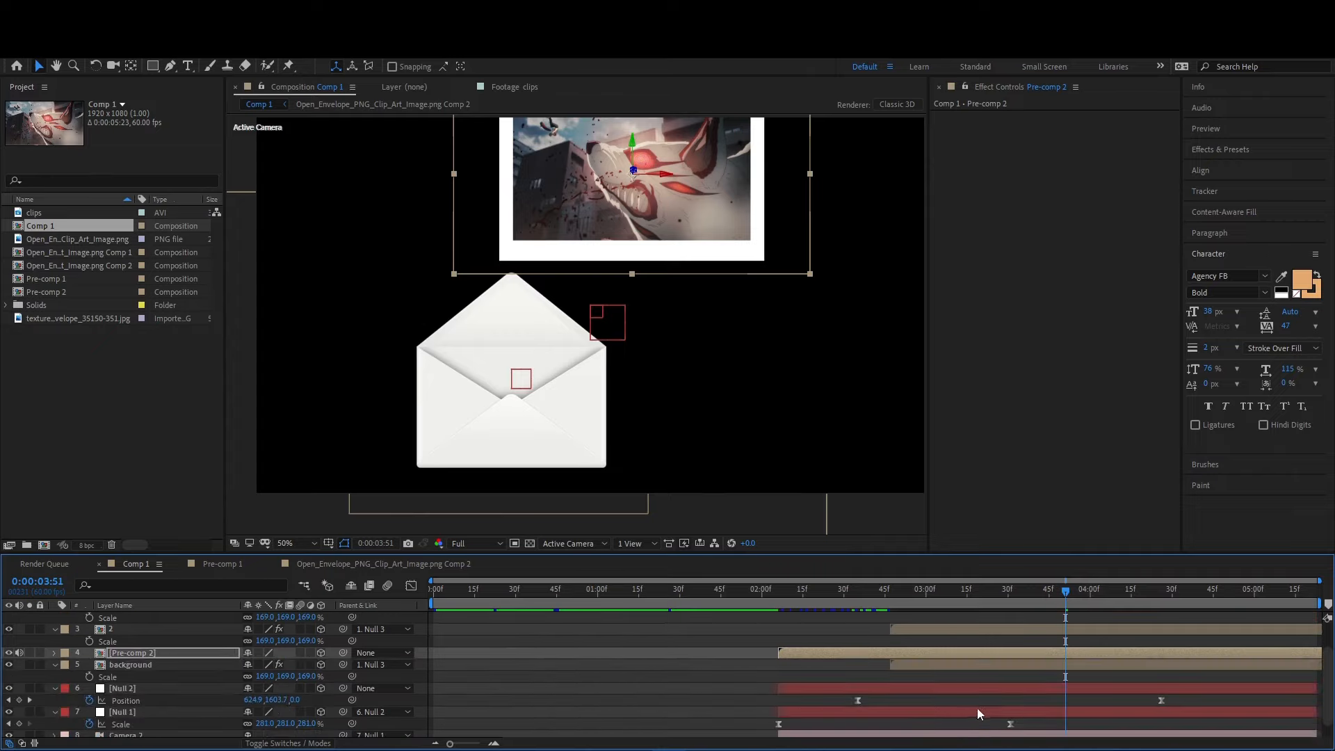
# - Move Pre-comp 2's Position, Scale and Z Rotation keyframes to about 0:00:02:45
pyautogui.press('u')
pyautogui.click(820, 666)
pyautogui.moveTo(767, 592); pyautogui.dragTo(944, 605)
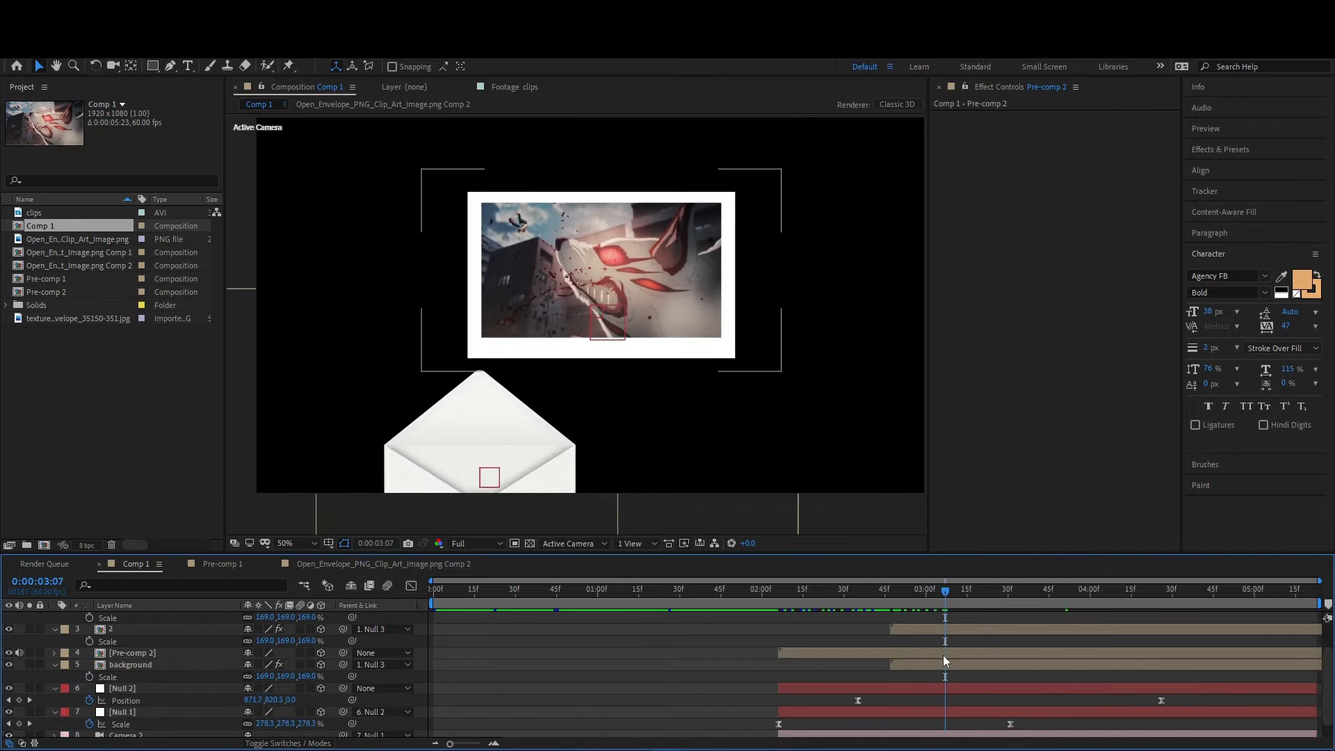
pyautogui.click(943, 655)
pyautogui.press('u')
pyautogui.moveTo(1079, 665); pyautogui.dragTo(1065, 688)
pyautogui.moveTo(893, 693); pyautogui.dragTo(883, 695)
# - At 0:00:03:33, set Pre-comp 2's Z Rotation to -1x+0.0° and its Scale to 64%
pyautogui.moveTo(954, 602); pyautogui.dragTo(1016, 604)
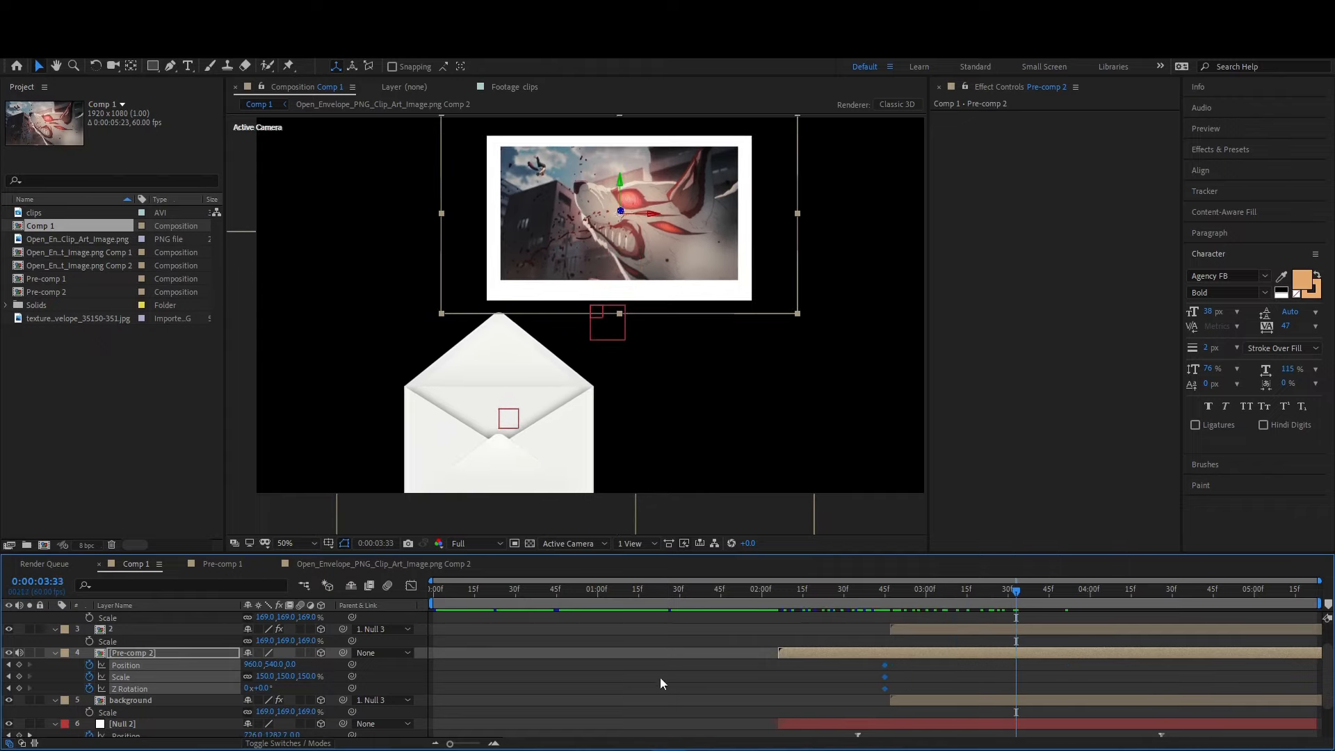
pyautogui.moveTo(259, 687); pyautogui.dragTo(61, 736)
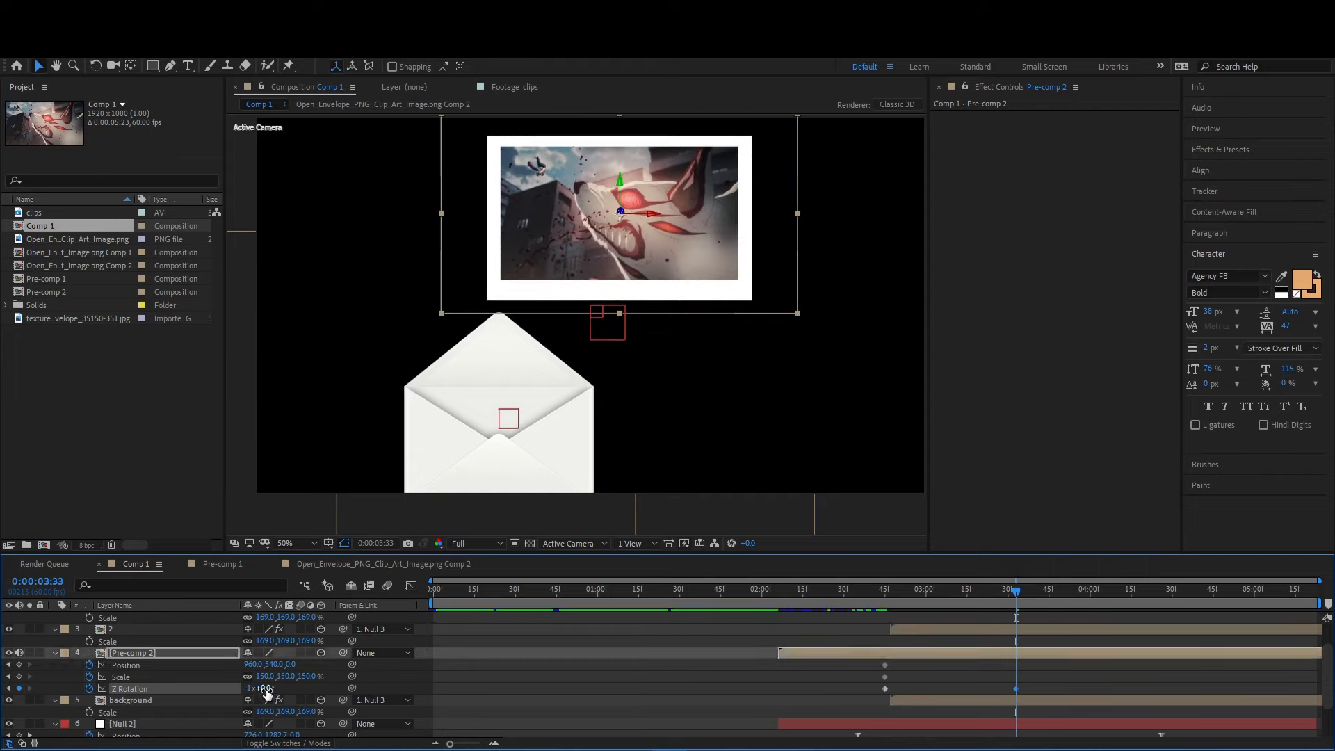
pyautogui.moveTo(271, 677); pyautogui.dragTo(221, 687)
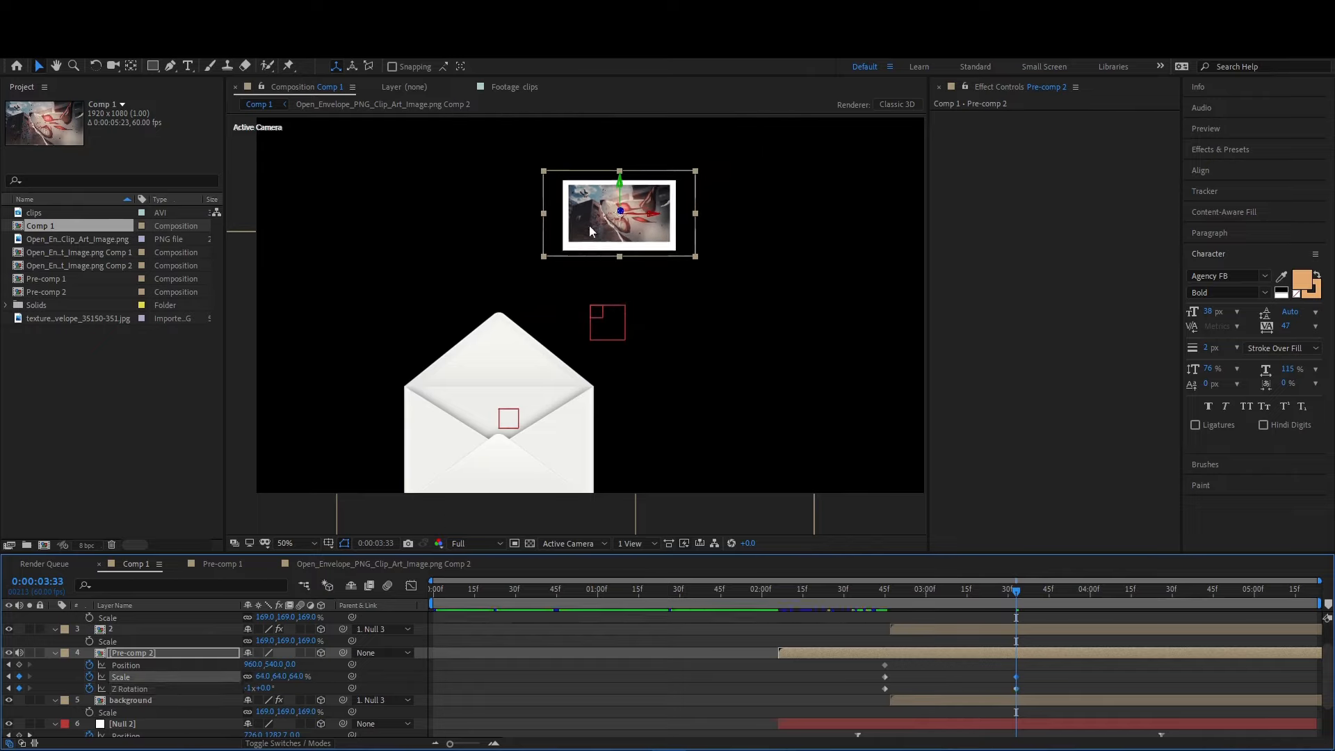
# - Move the framed clip into the envelope at 0:00:03:33, at a position of about -34.7, 2214.8, 0
pyautogui.moveTo(594, 224); pyautogui.dragTo(475, 433)
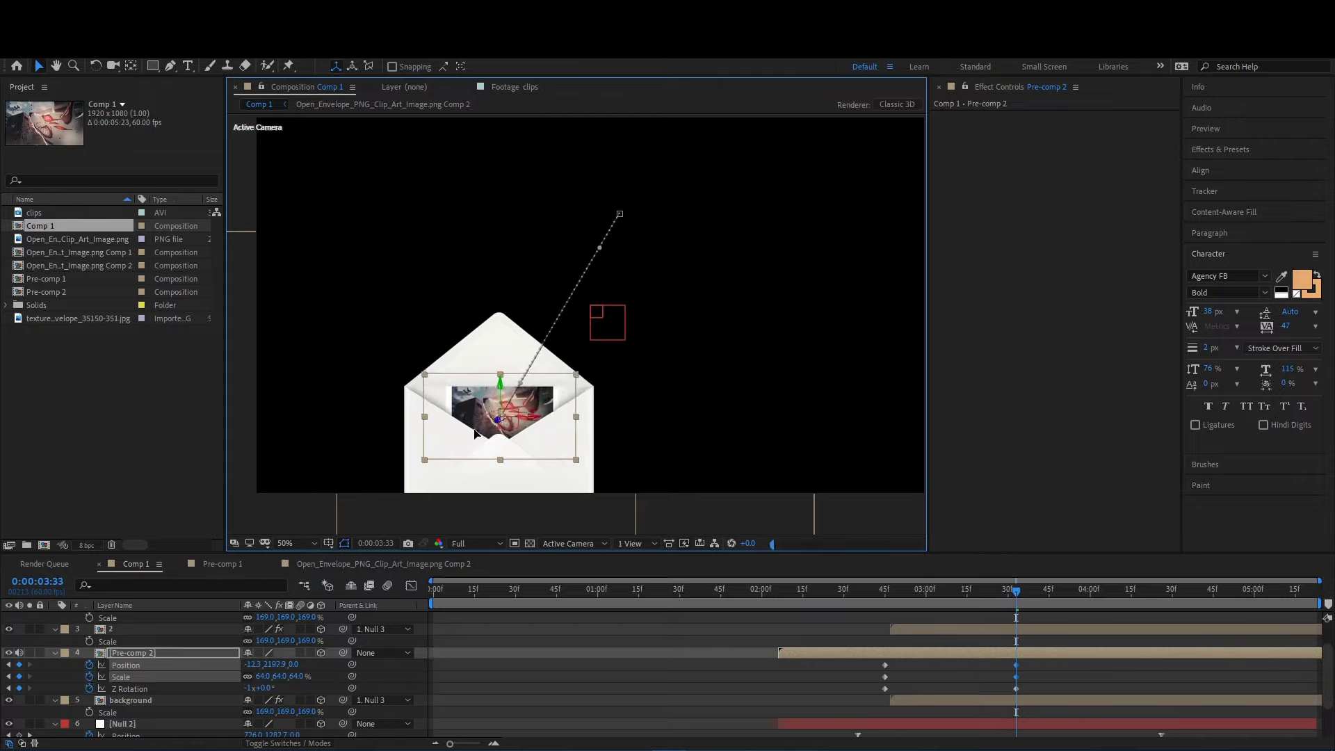
pyautogui.moveTo(476, 434); pyautogui.dragTo(475, 449)
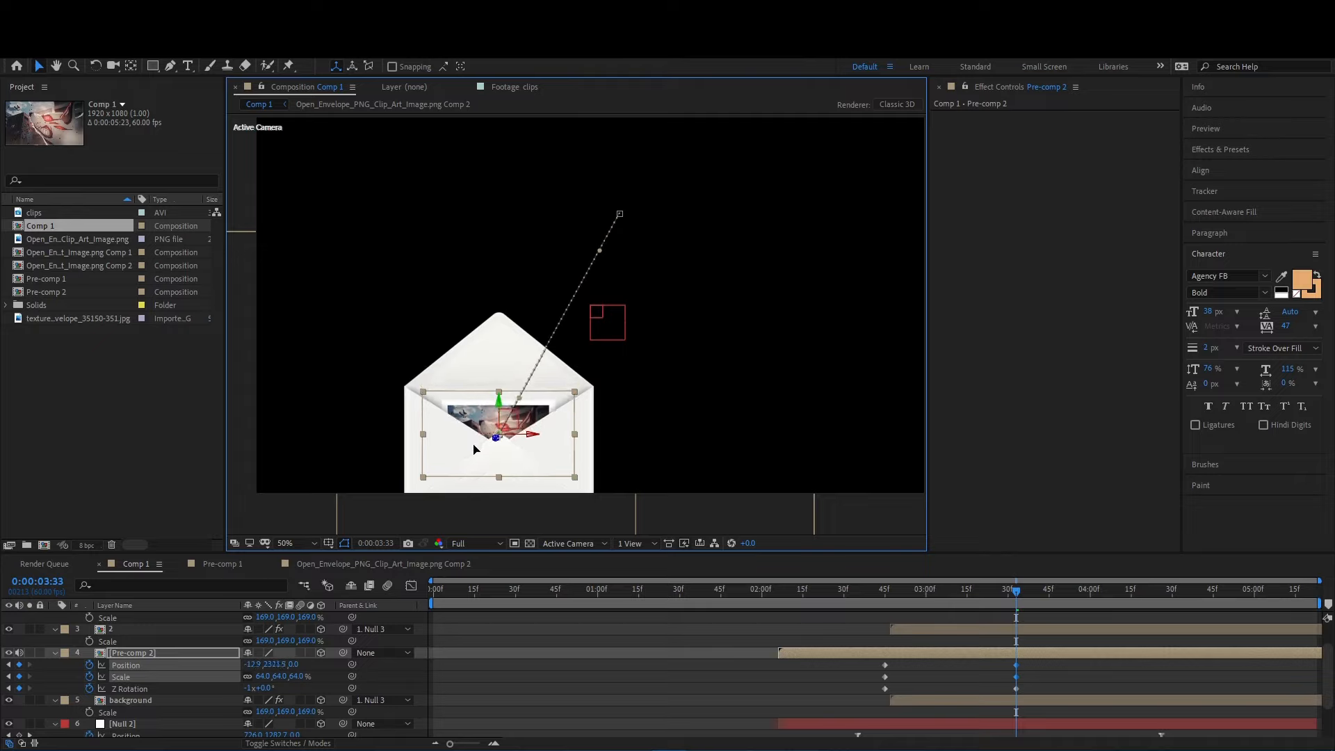
pyautogui.moveTo(476, 447)
pyautogui.mouseDown()
pyautogui.moveTo(473, 414)
pyautogui.moveTo(470, 438)
pyautogui.mouseUp()
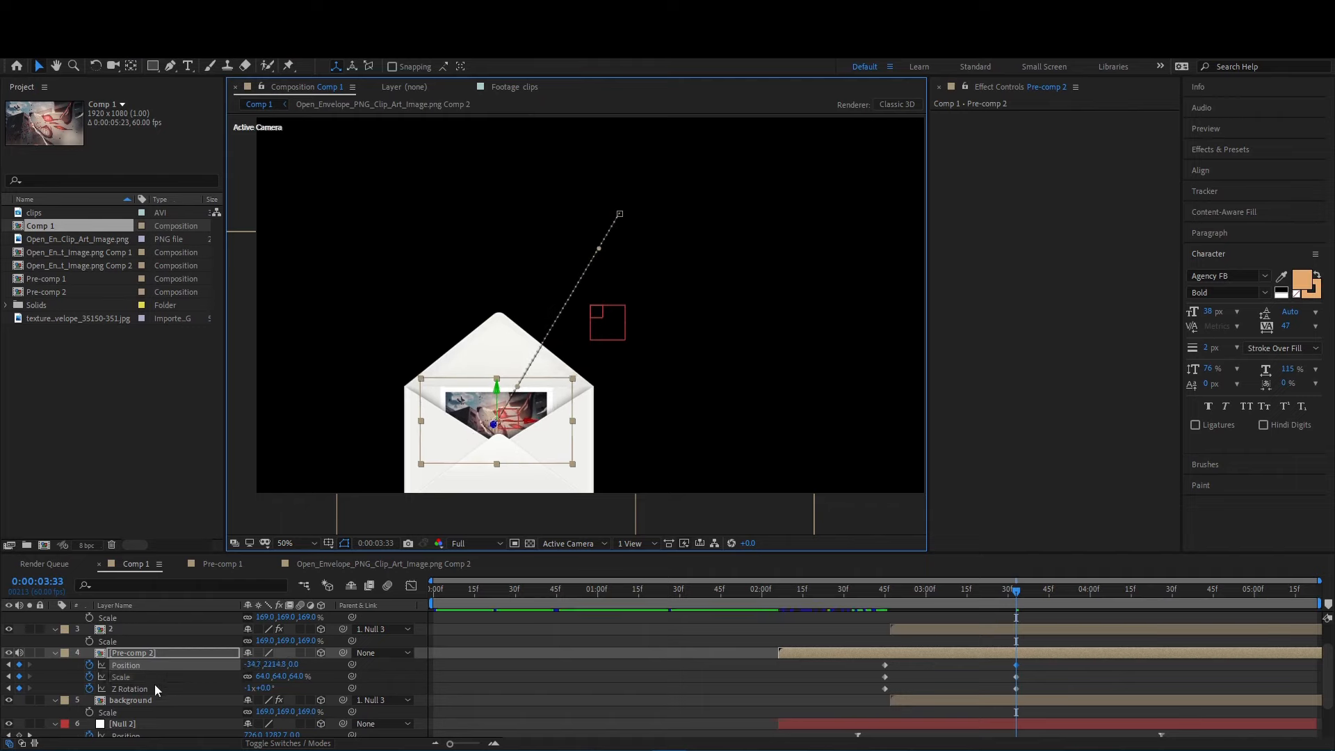
# - Try placing the background layer above layer 1 in the layer stack, and undo the move
pyautogui.moveTo(144, 698); pyautogui.dragTo(148, 632)
pyautogui.scroll(-1, 170, 689)
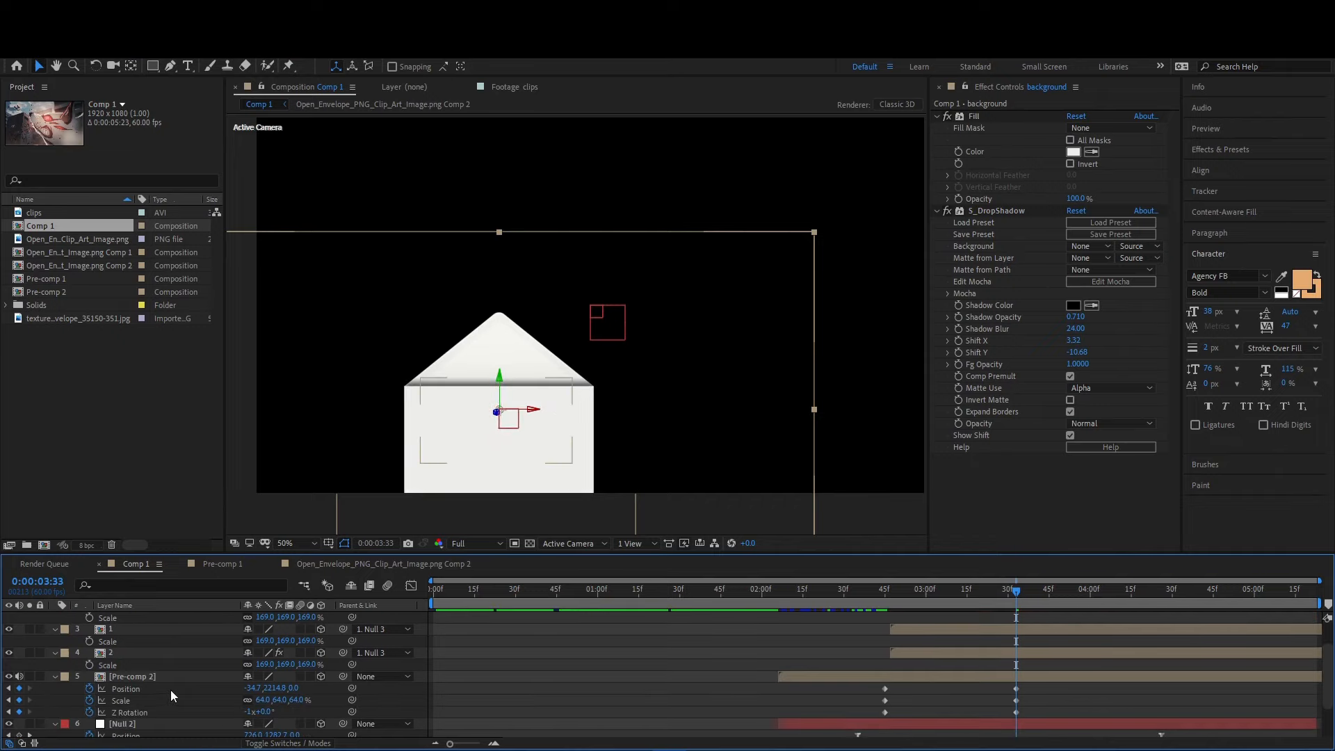
pyautogui.hotkey('ctrl', 'z')
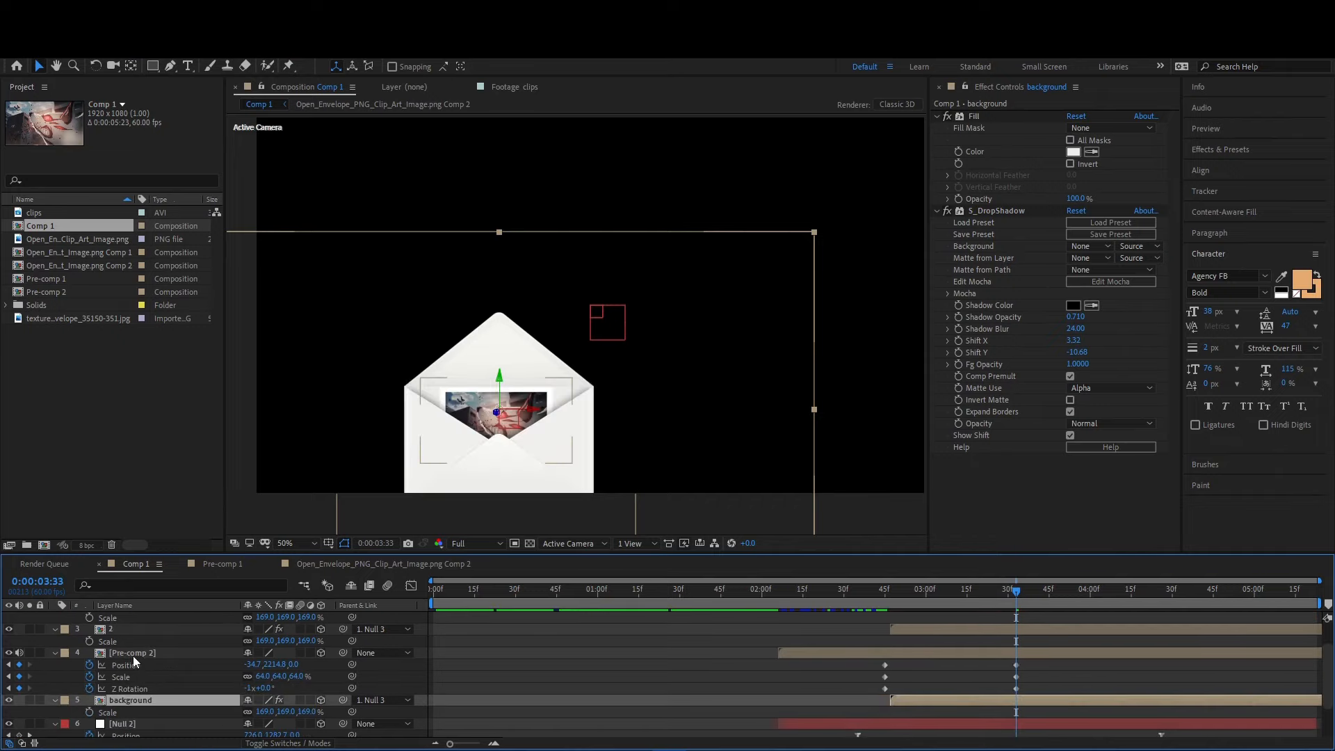
# - Reorder the envelope layers so Pre-comp 2 sits below layer 2 and above layer 1 and background
pyautogui.scroll(1, 132, 656)
pyautogui.moveTo(137, 687)
pyautogui.mouseDown()
pyautogui.moveTo(132, 628)
pyautogui.moveTo(131, 698)
pyautogui.mouseUp()
pyautogui.scroll(-2, 131, 698)
pyautogui.moveTo(129, 633); pyautogui.dragTo(124, 687)
pyautogui.scroll(2, 123, 686)
pyautogui.moveTo(116, 641); pyautogui.dragTo(165, 706)
# - Apply Easy Ease to Pre-comp 2's keyframes and place them at about 0:00:02:31 and 0:00:04:44
pyautogui.moveTo(1009, 599); pyautogui.dragTo(1001, 630)
pyautogui.moveTo(1037, 681); pyautogui.dragTo(884, 702)
pyautogui.press('F9')
pyautogui.click(711, 596)
pyautogui.moveTo(710, 596); pyautogui.dragTo(917, 623)
pyautogui.moveTo(895, 672); pyautogui.dragTo(840, 702)
pyautogui.moveTo(737, 619); pyautogui.dragTo(878, 626)
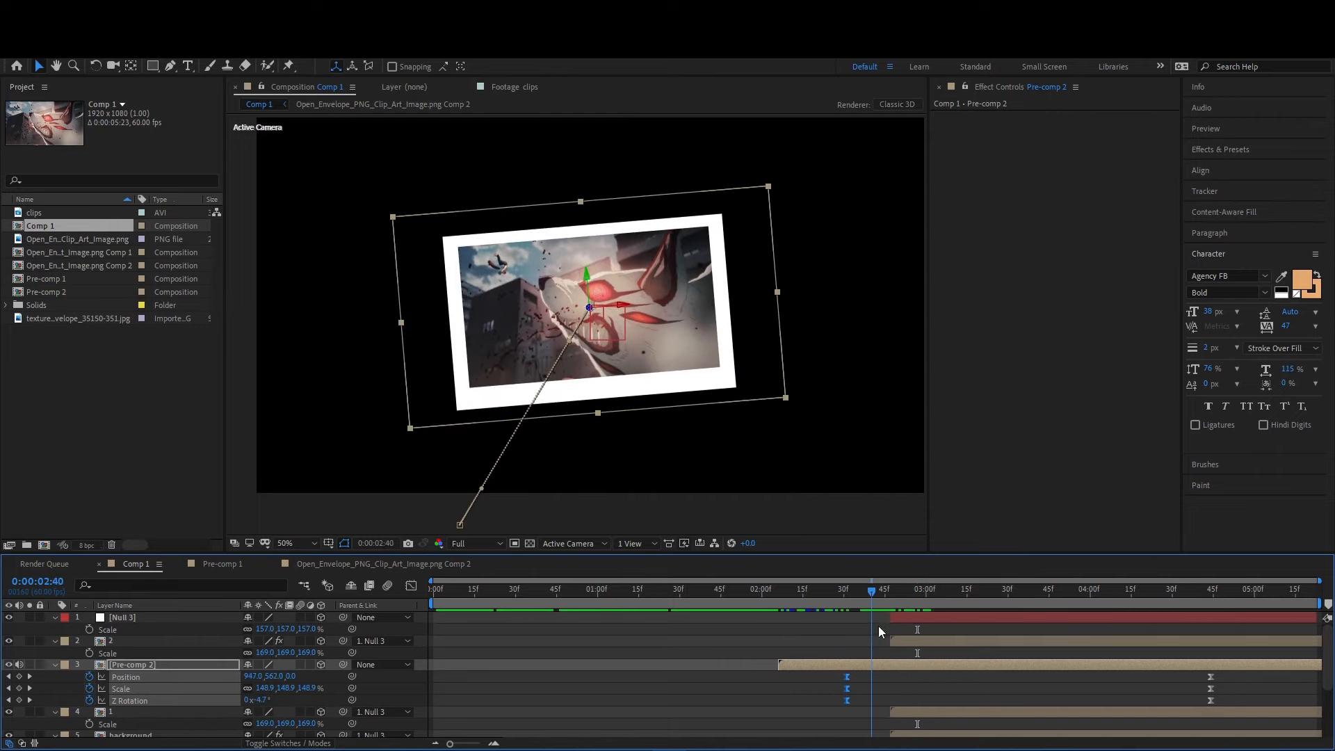
# - Shift layers 2, 1 and background earlier so they start at about 0:00:02:34
pyautogui.scroll(-2, 919, 637)
pyautogui.scroll(2, 924, 643)
pyautogui.click(924, 643)
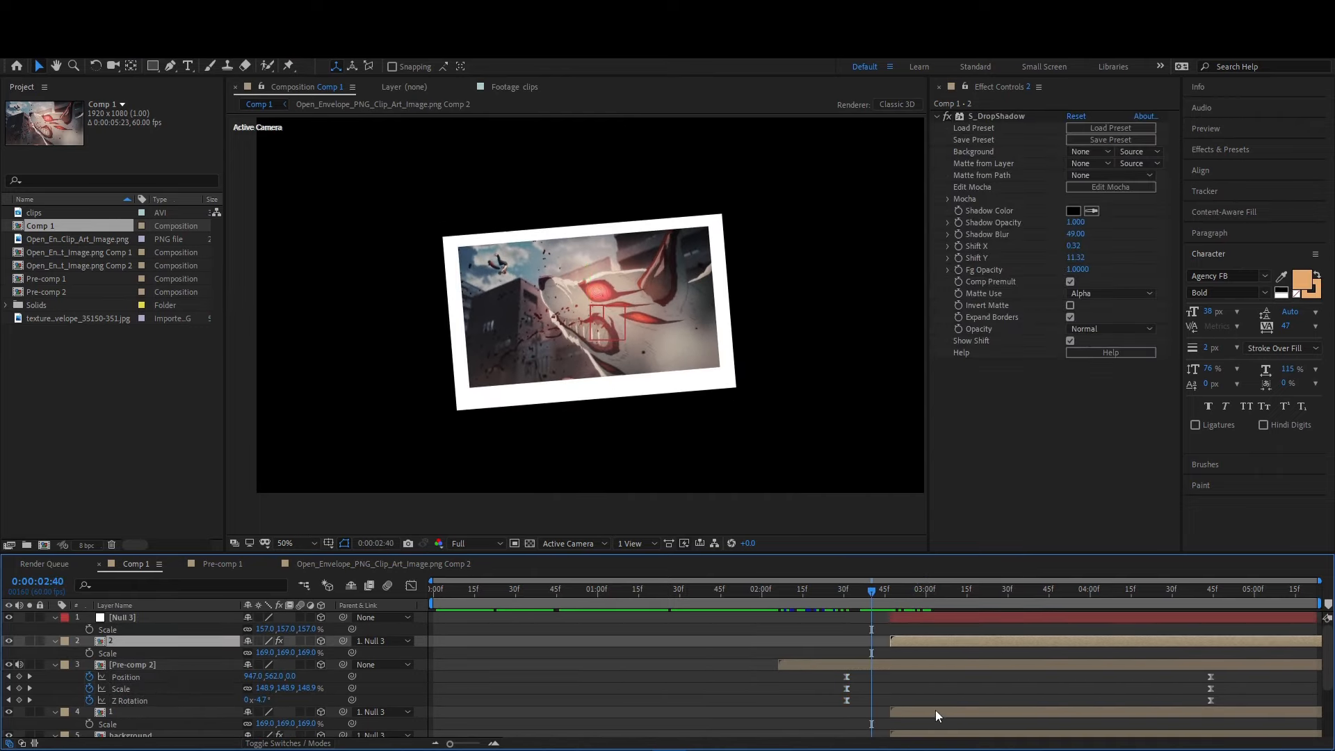
pyautogui.keyDown('shift'); pyautogui.click(936, 710); pyautogui.keyUp('shift')
pyautogui.keyDown('shift'); pyautogui.click(940, 729); pyautogui.keyUp('shift')
pyautogui.keyDown('ctrl'); pyautogui.click(904, 666); pyautogui.keyUp('ctrl')
pyautogui.moveTo(924, 709); pyautogui.dragTo(887, 715)
pyautogui.scroll(-2, 887, 715)
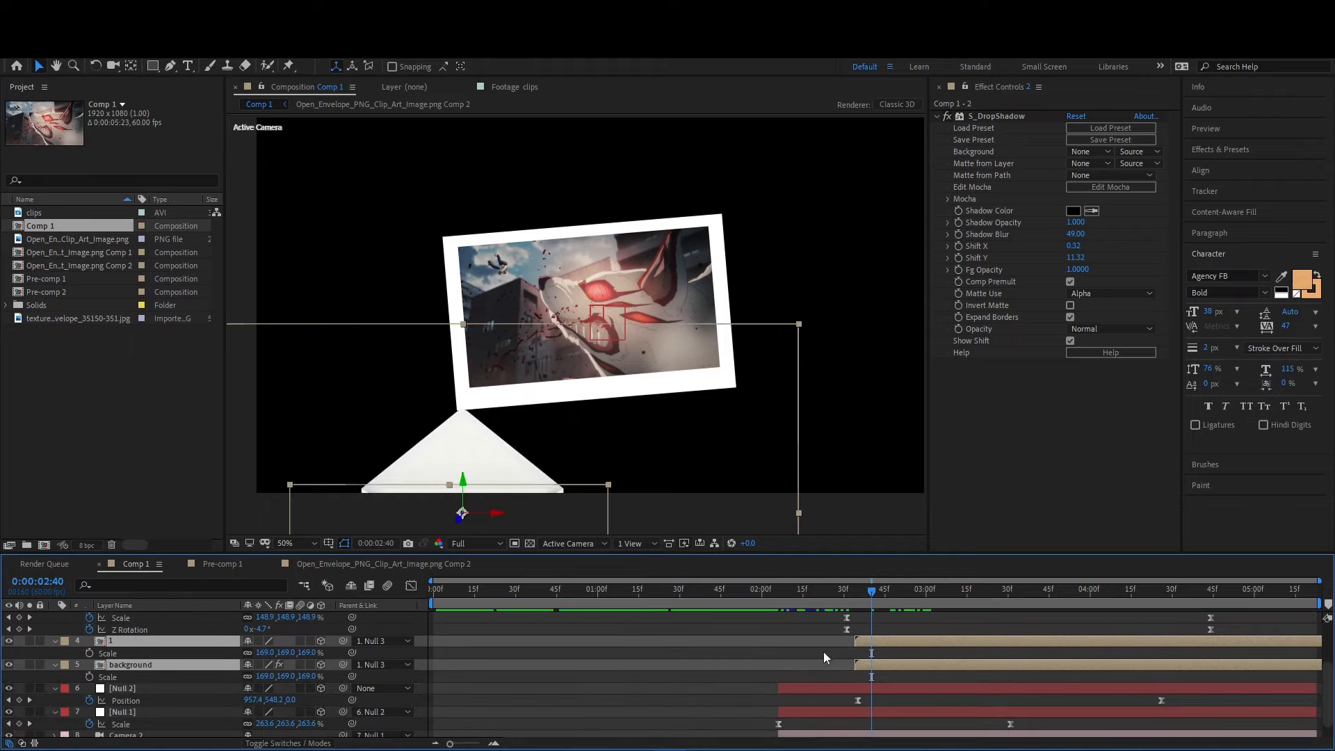
# - Move Pre-comp 2's first keyframes to about 0:00:02:22 and lower its 0:00:04:44 position to about -34.7, 2405.8, 0
pyautogui.scroll(1, 822, 648)
pyautogui.moveTo(865, 638); pyautogui.dragTo(822, 665)
pyautogui.click(750, 590)
pyautogui.moveTo(766, 598); pyautogui.dragTo(1211, 615)
pyautogui.click(1178, 646)
pyautogui.click(1185, 631)
pyautogui.moveTo(539, 372); pyautogui.dragTo(537, 393)
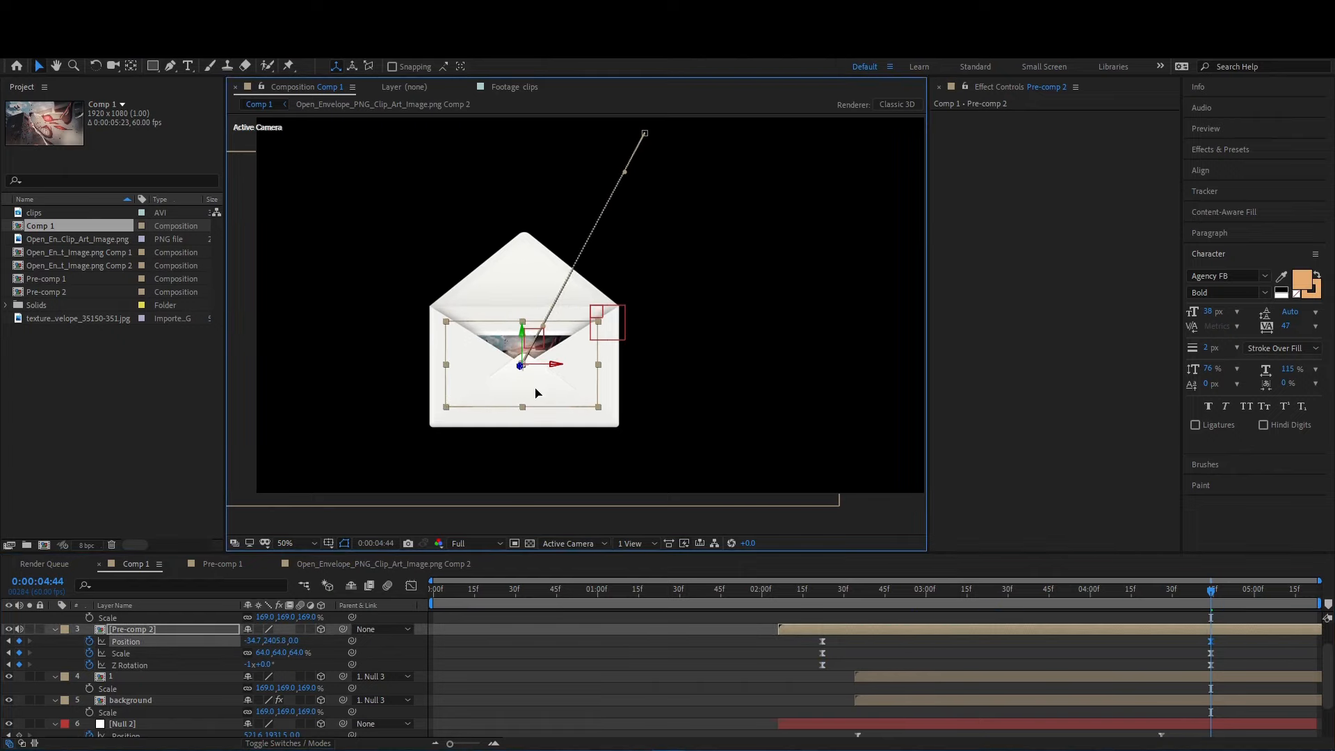
# - Move layer 1's anchor point onto the fold line at the base of the envelope flap
pyautogui.scroll(1, 927, 643)
pyautogui.click(994, 637)
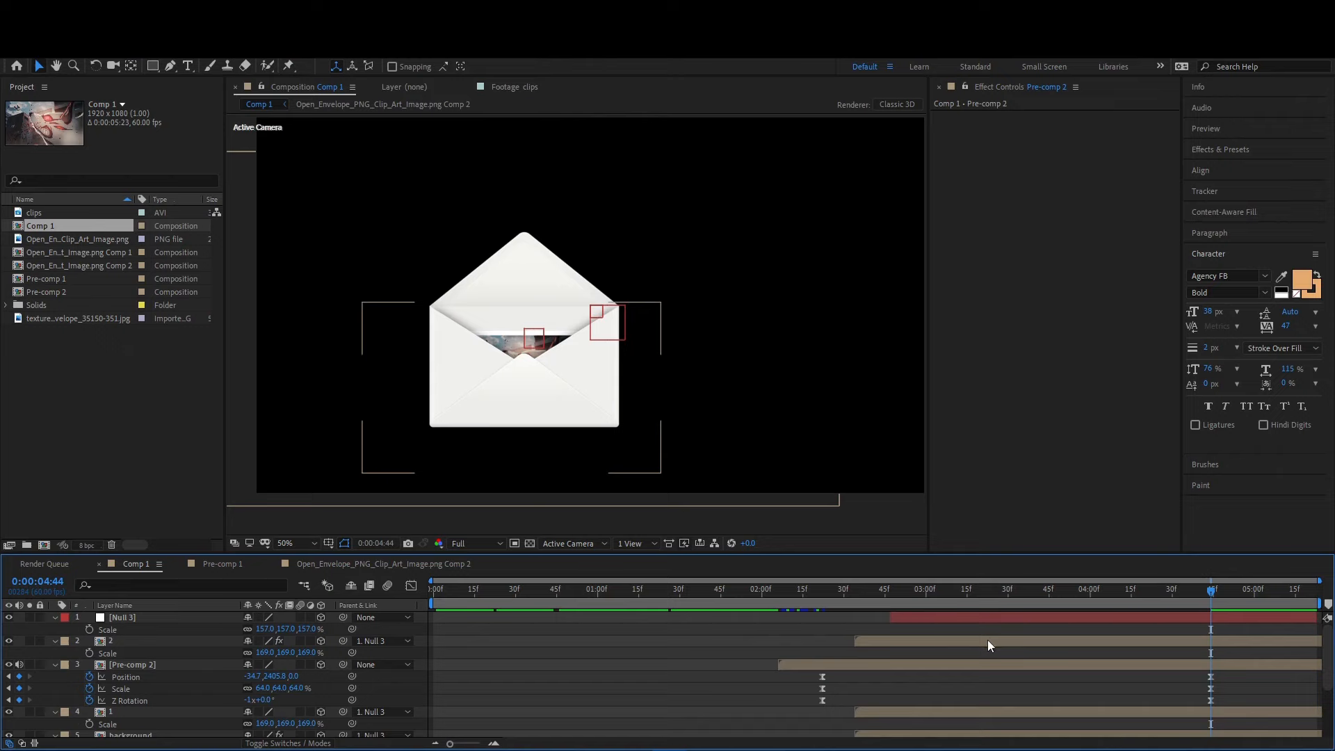
pyautogui.click(160, 712)
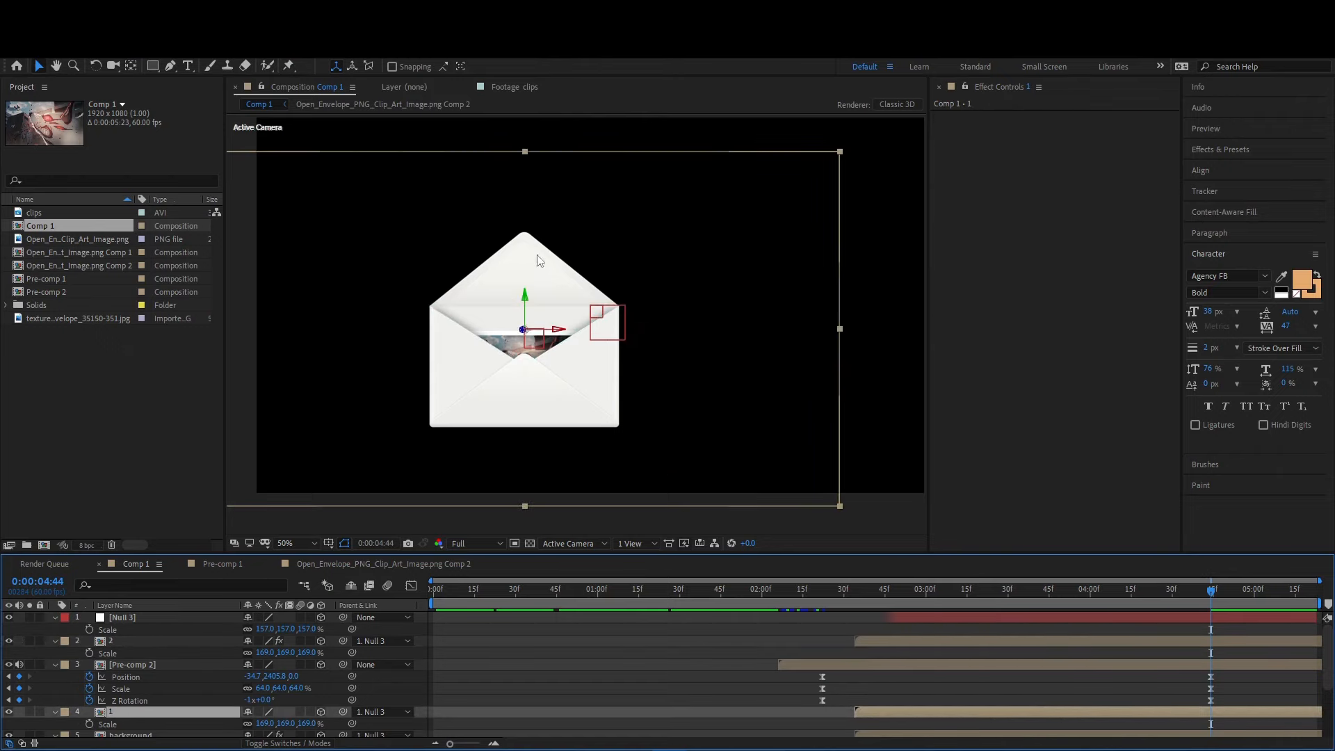
pyautogui.press('/')
pyautogui.moveTo(468, 335); pyautogui.dragTo(470, 318)
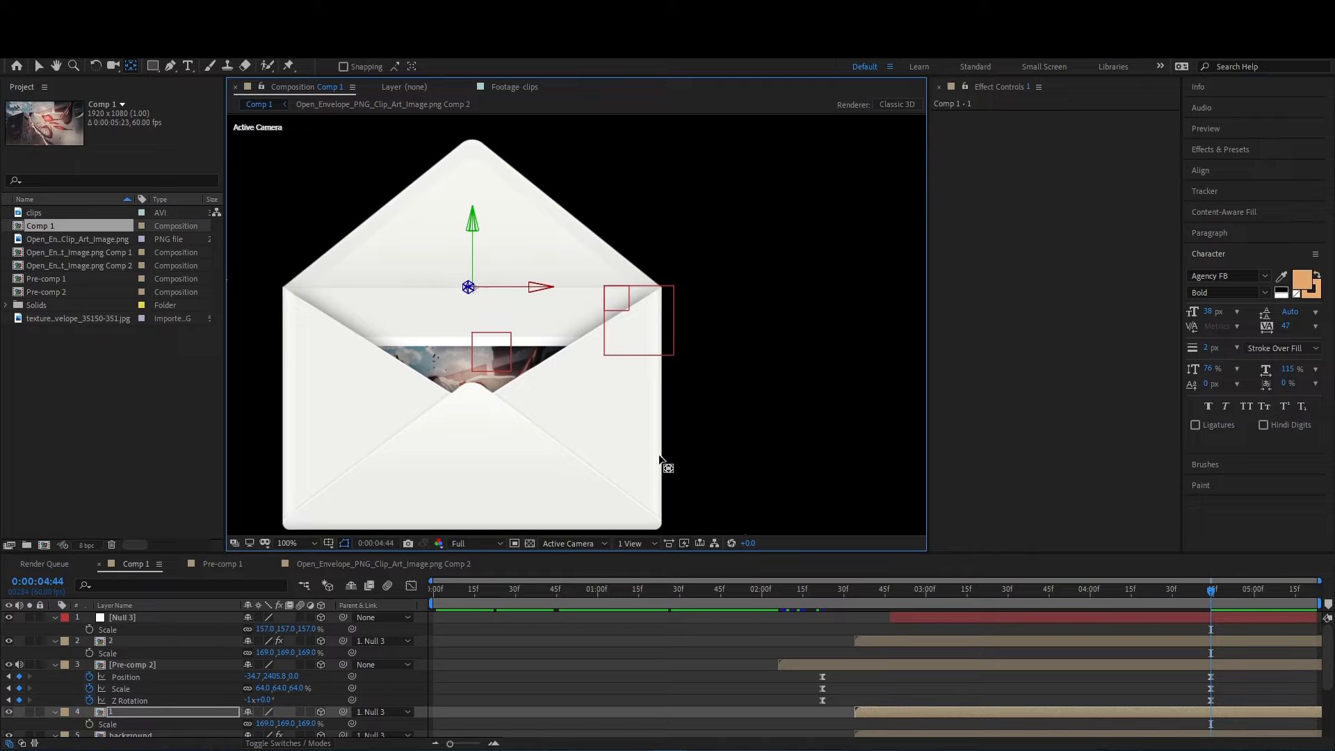
# - Keyframe layer 1's X Rotation from 0° at about 0:00:03:41 to 169° at 0:00:04:36 to close the flap
pyautogui.press('r')
pyautogui.scroll(-2, 274, 730)
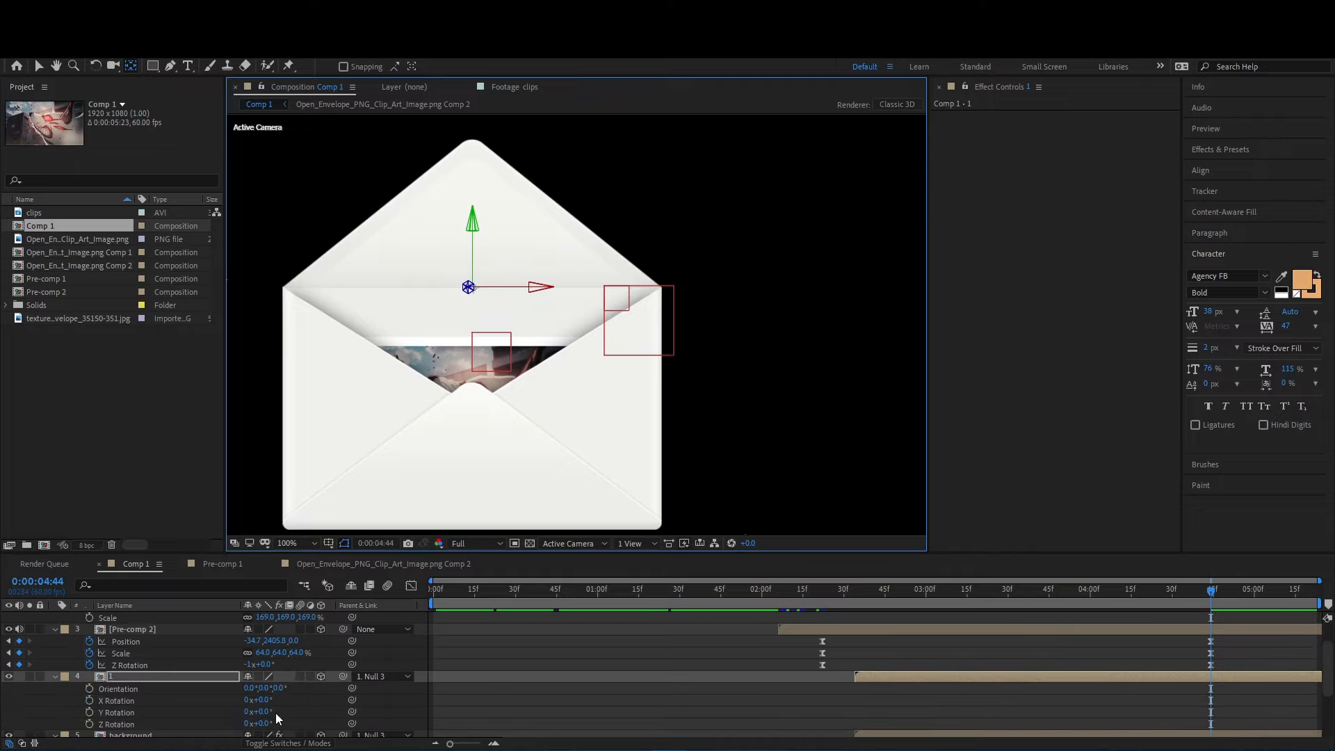
pyautogui.click(89, 700)
pyautogui.moveTo(1209, 699); pyautogui.dragTo(1038, 700)
pyautogui.moveTo(914, 597); pyautogui.dragTo(1190, 647)
pyautogui.moveTo(271, 700); pyautogui.dragTo(371, 701)
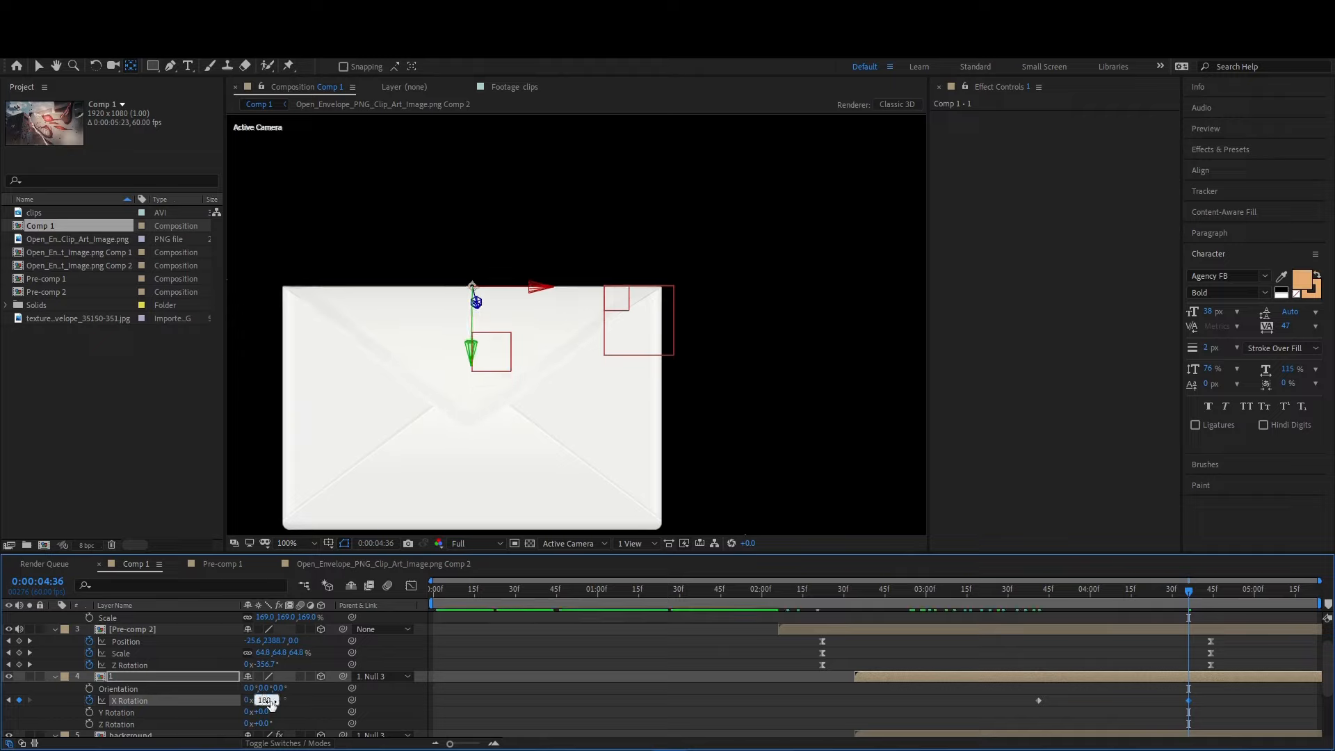
pyautogui.press('Return')
pyautogui.moveTo(264, 702); pyautogui.dragTo(261, 702)
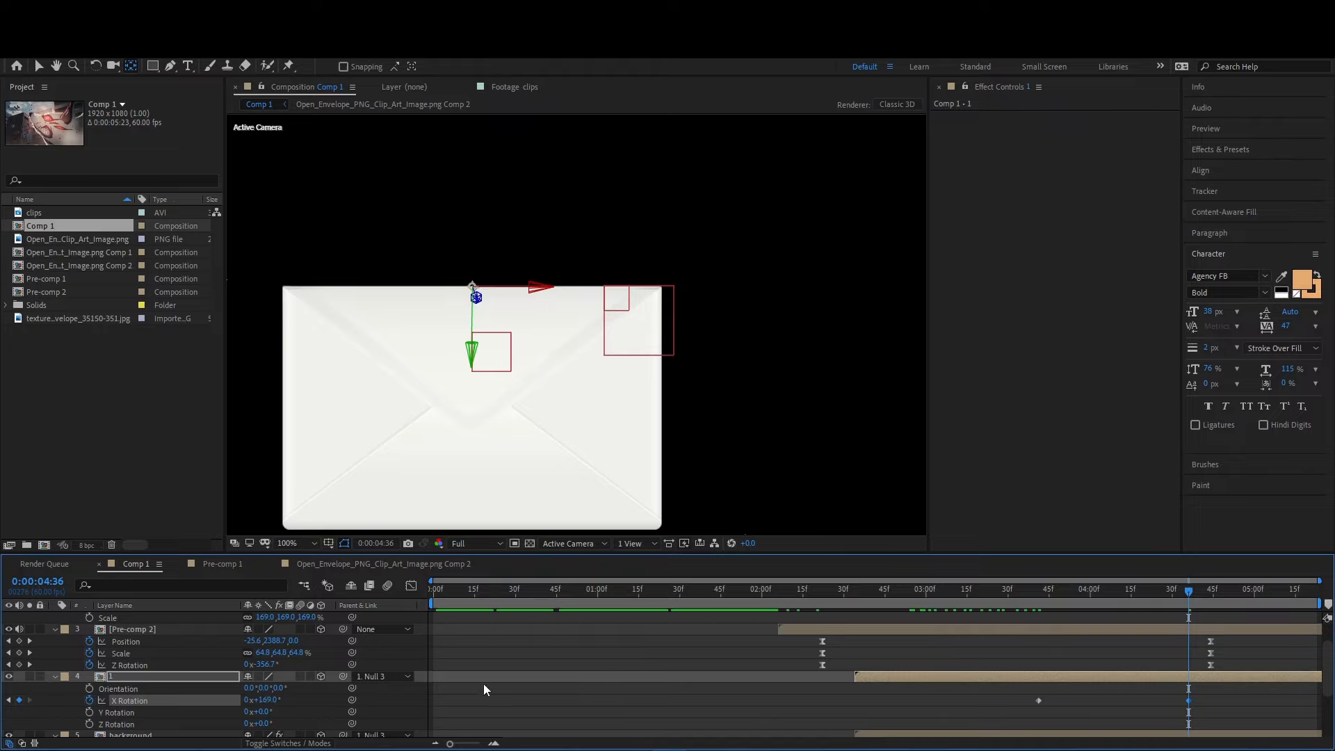
# - Apply Easy Ease to the flap's X Rotation keyframes and move them to about 0:00:03:57 and 0:00:04:50
pyautogui.click(728, 685)
pyautogui.moveTo(1189, 700); pyautogui.dragTo(1004, 699)
pyautogui.press('F9')
pyautogui.moveTo(972, 605); pyautogui.dragTo(1078, 607)
pyautogui.click(1067, 705)
pyautogui.moveTo(1037, 700); pyautogui.dragTo(1083, 699)
pyautogui.click(1086, 602)
pyautogui.moveTo(1096, 598); pyautogui.dragTo(1115, 603)
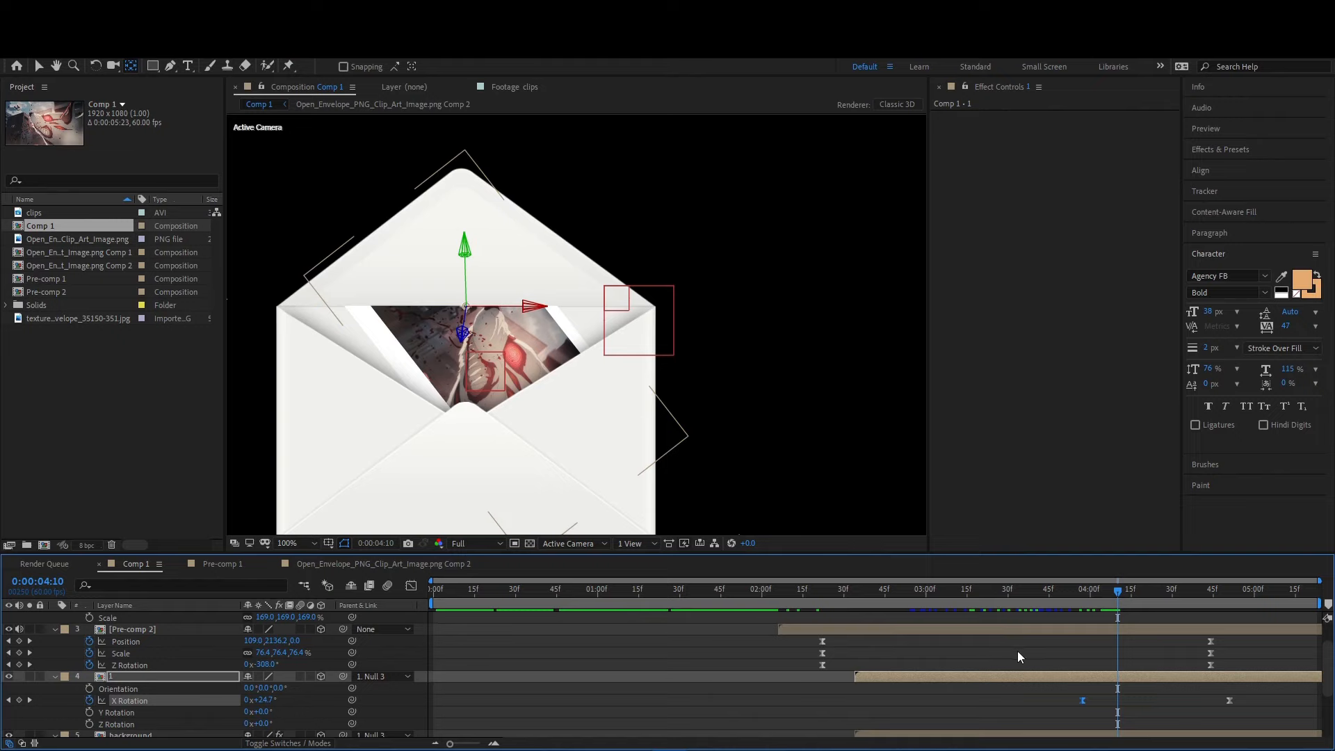
# - Check layer 2's mask and try enlarging the flap by setting layer 1's Scale to 204%
pyautogui.scroll(2, 994, 679)
pyautogui.press('m')
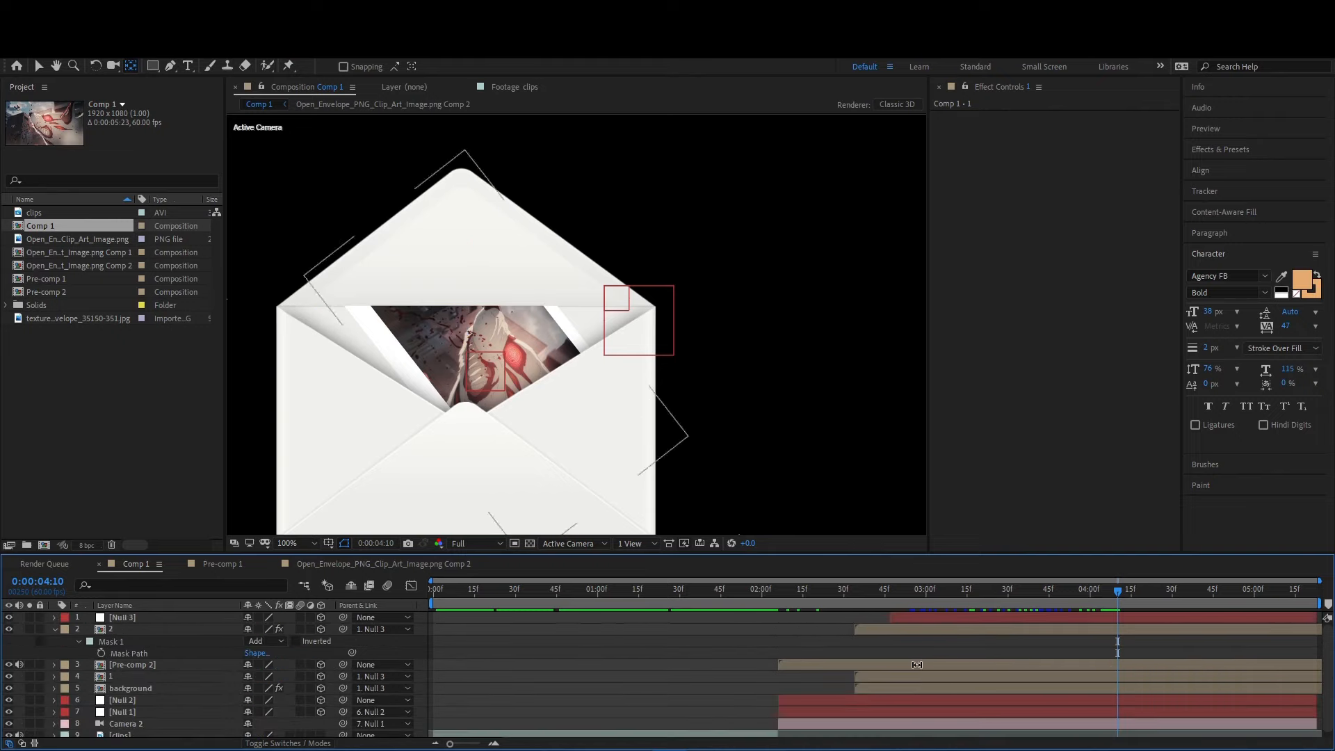
pyautogui.click(136, 628)
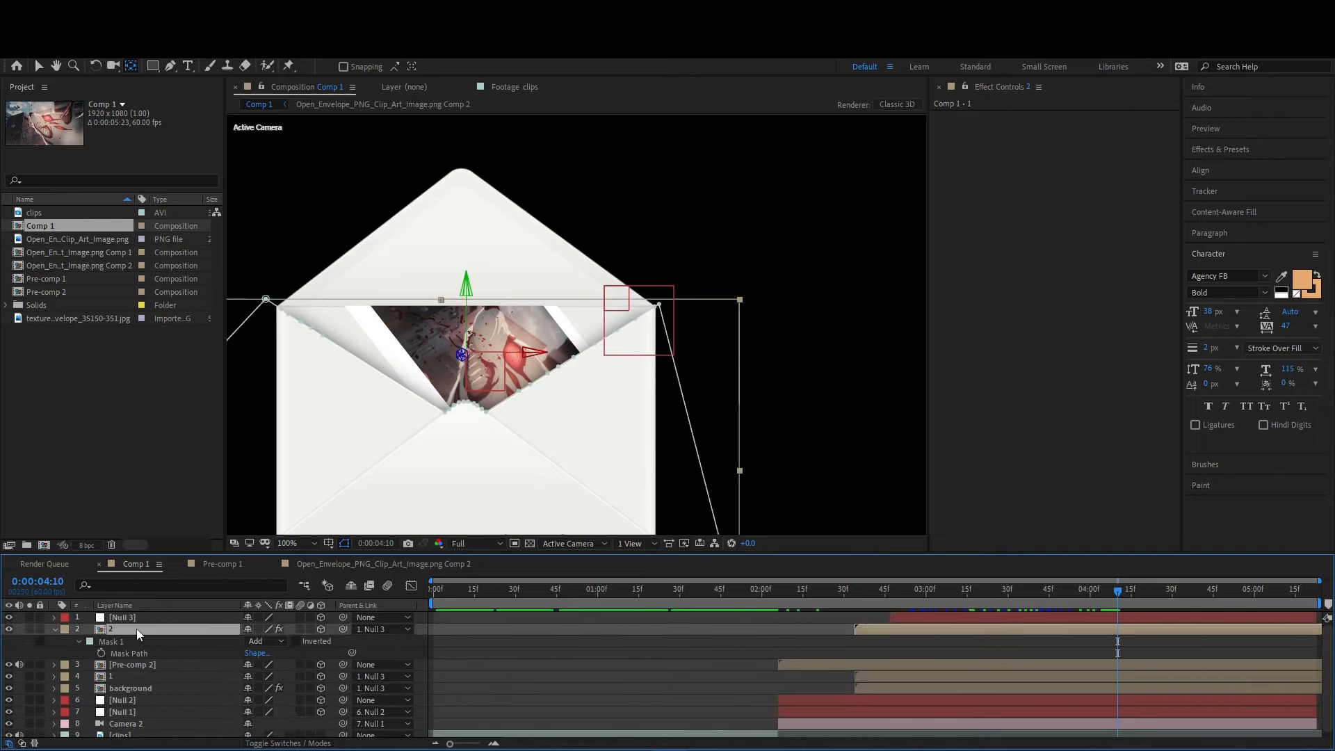
pyautogui.click(129, 675)
pyautogui.press('s')
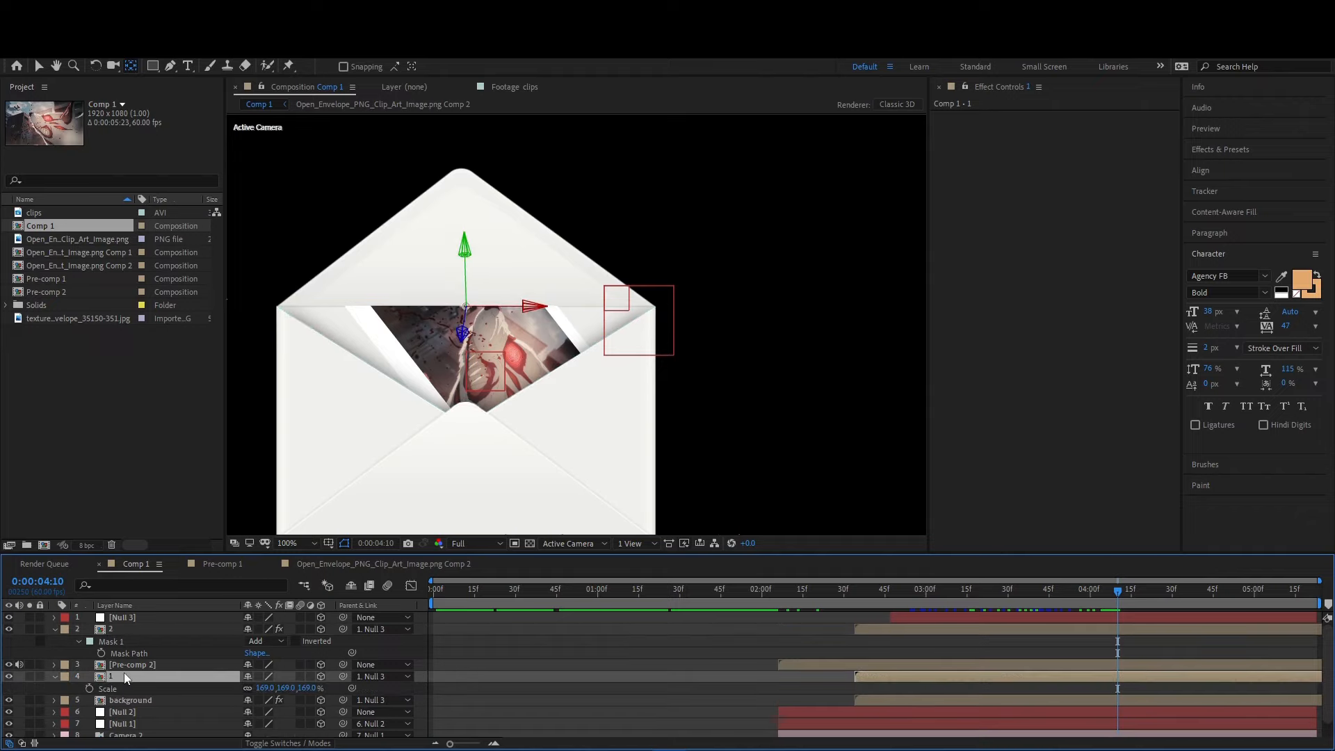
pyautogui.moveTo(260, 688); pyautogui.dragTo(264, 693)
pyautogui.moveTo(285, 688); pyautogui.dragTo(558, 649)
pyautogui.press('s')
pyautogui.moveTo(278, 688)
pyautogui.mouseDown()
pyautogui.moveTo(313, 685)
pyautogui.moveTo(301, 685)
pyautogui.mouseUp()
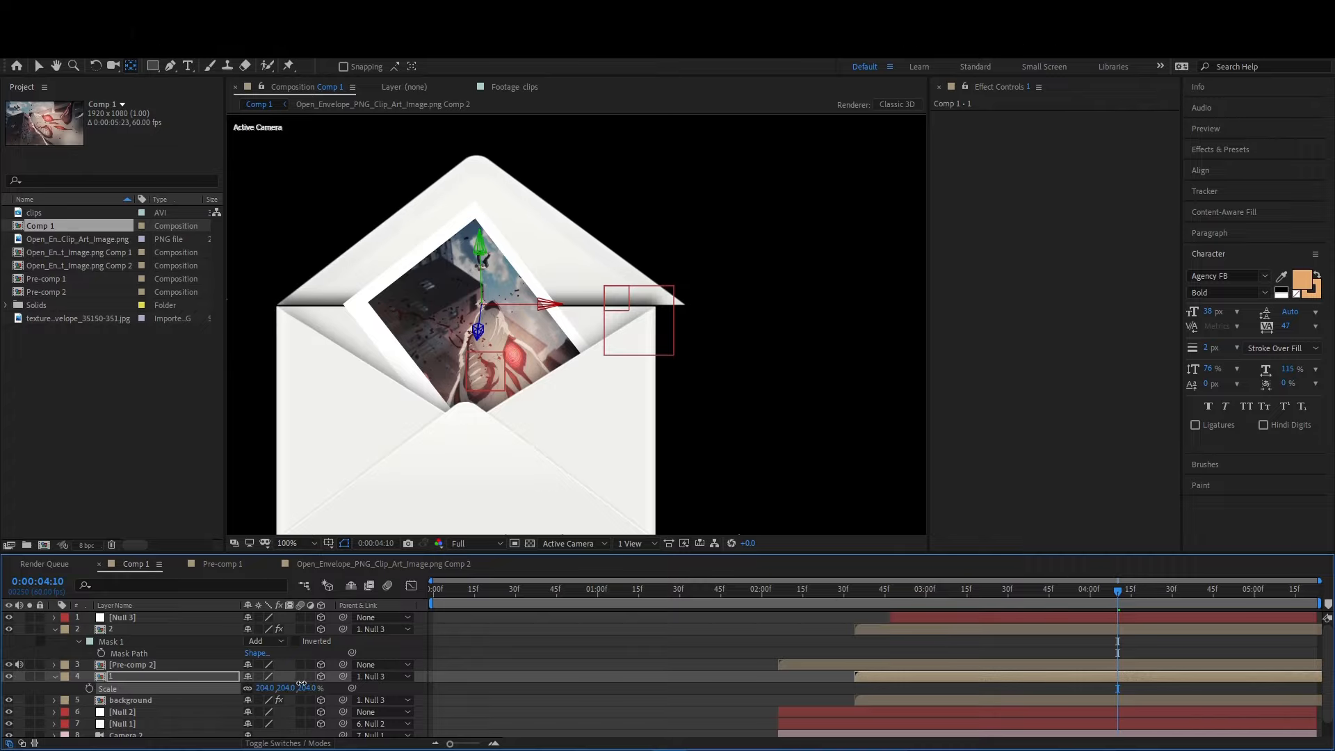
pyautogui.press('space')
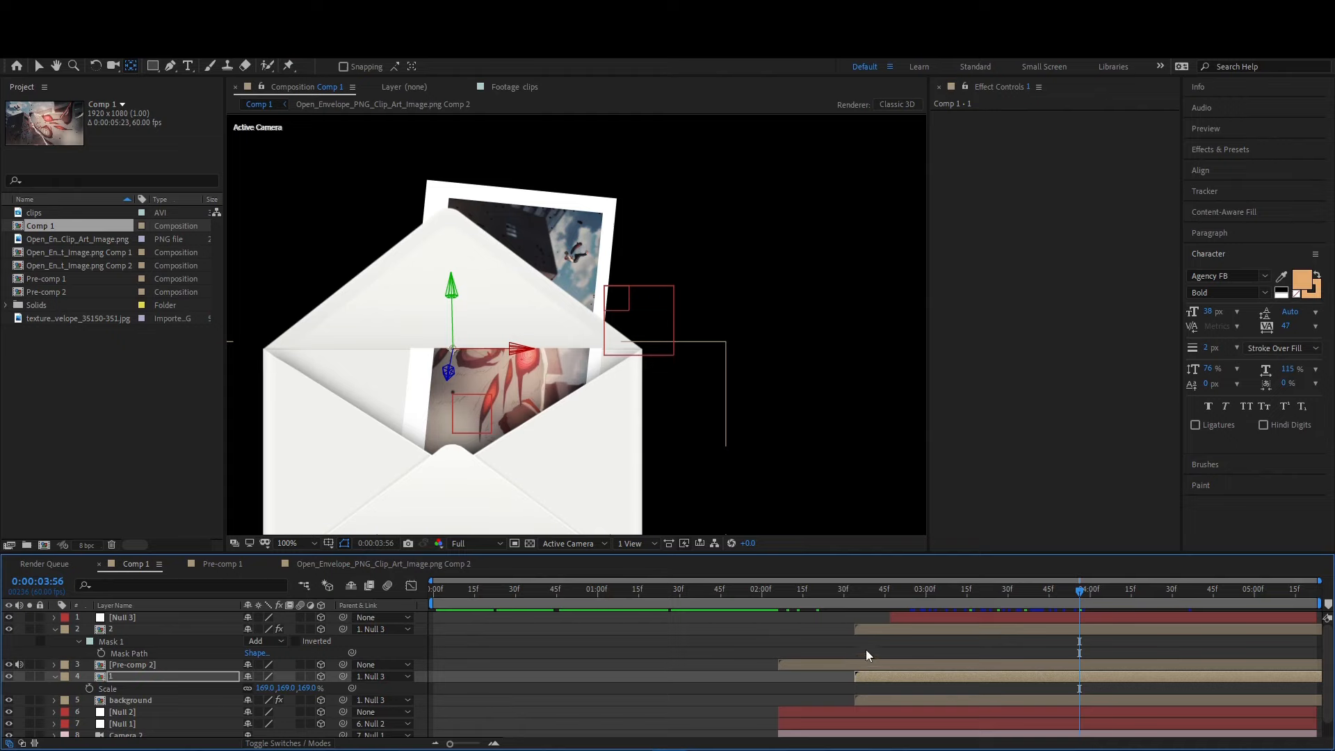
pyautogui.moveTo(841, 594); pyautogui.dragTo(966, 604)
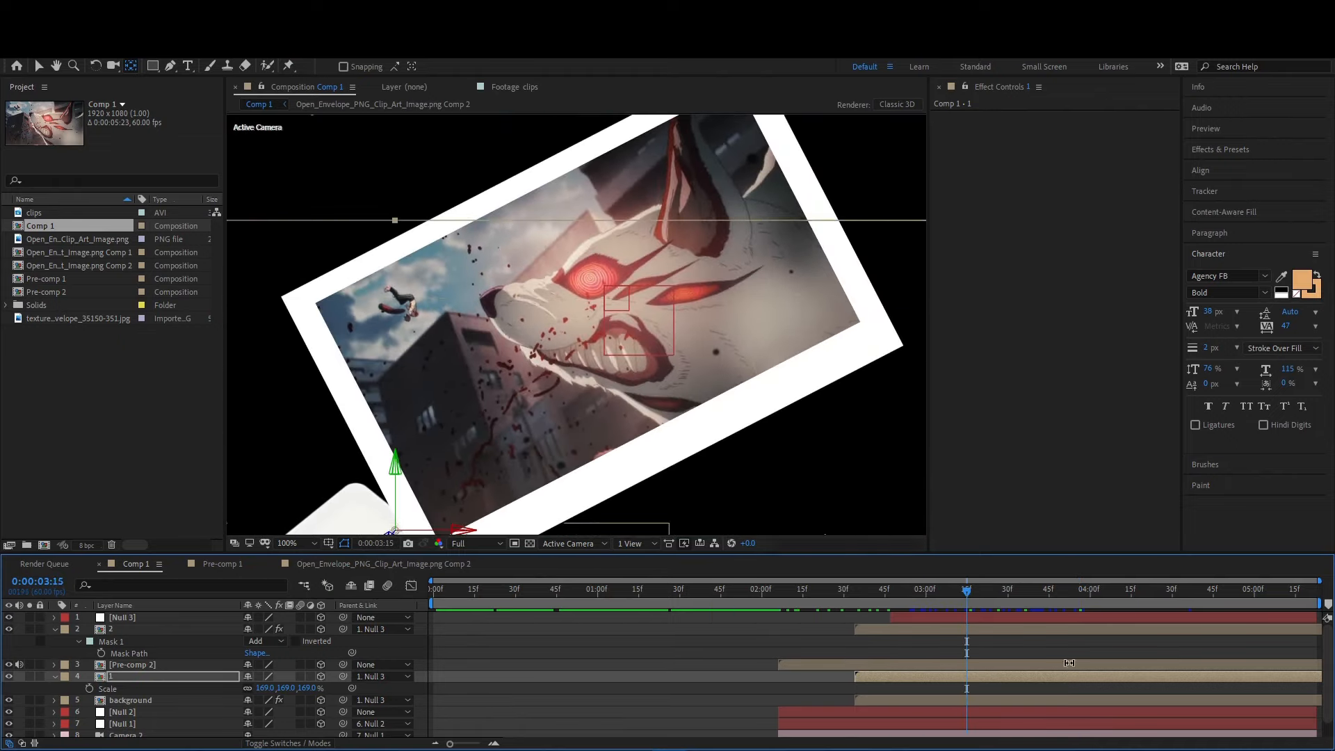
# - Delay the flap closing by moving layer 1's X Rotation keyframes to about 0:00:04:07 and 0:00:05:20
pyautogui.press('u')
pyautogui.scroll(-1, 1190, 686)
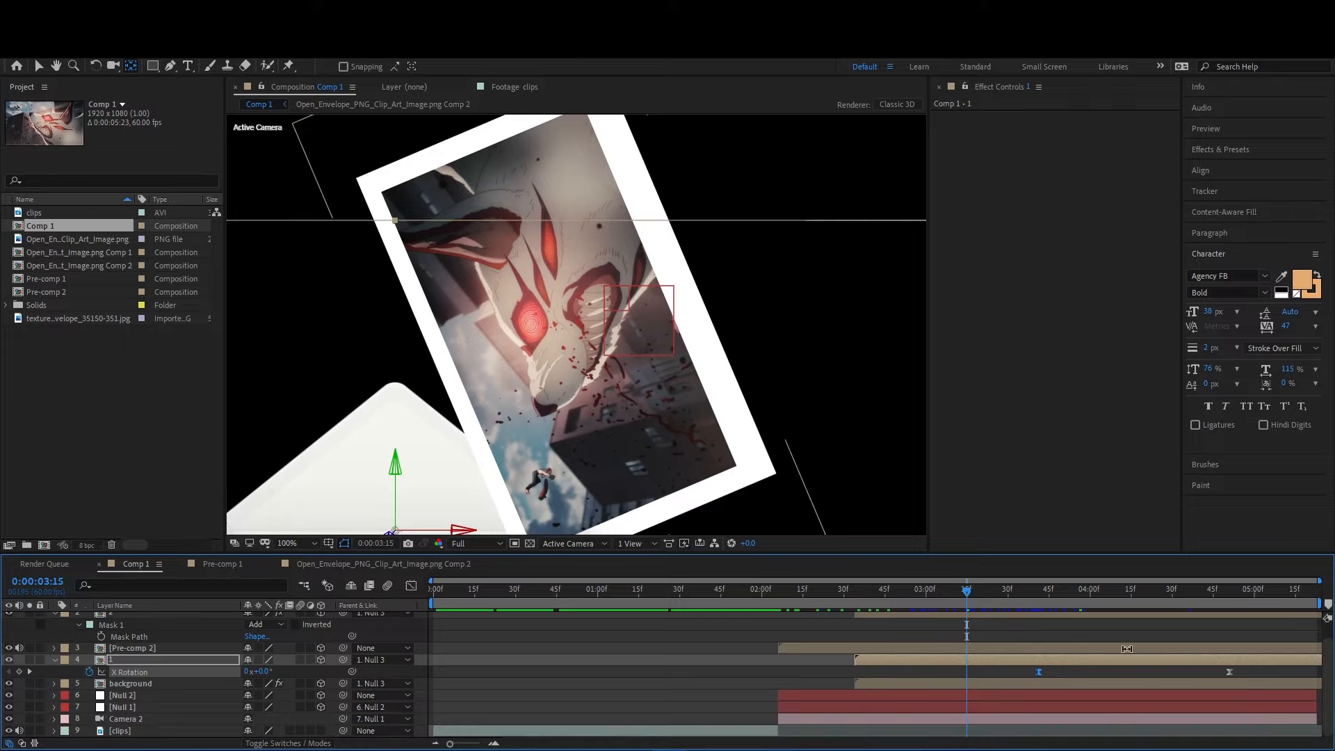
pyautogui.click(1128, 625)
pyautogui.press('v')
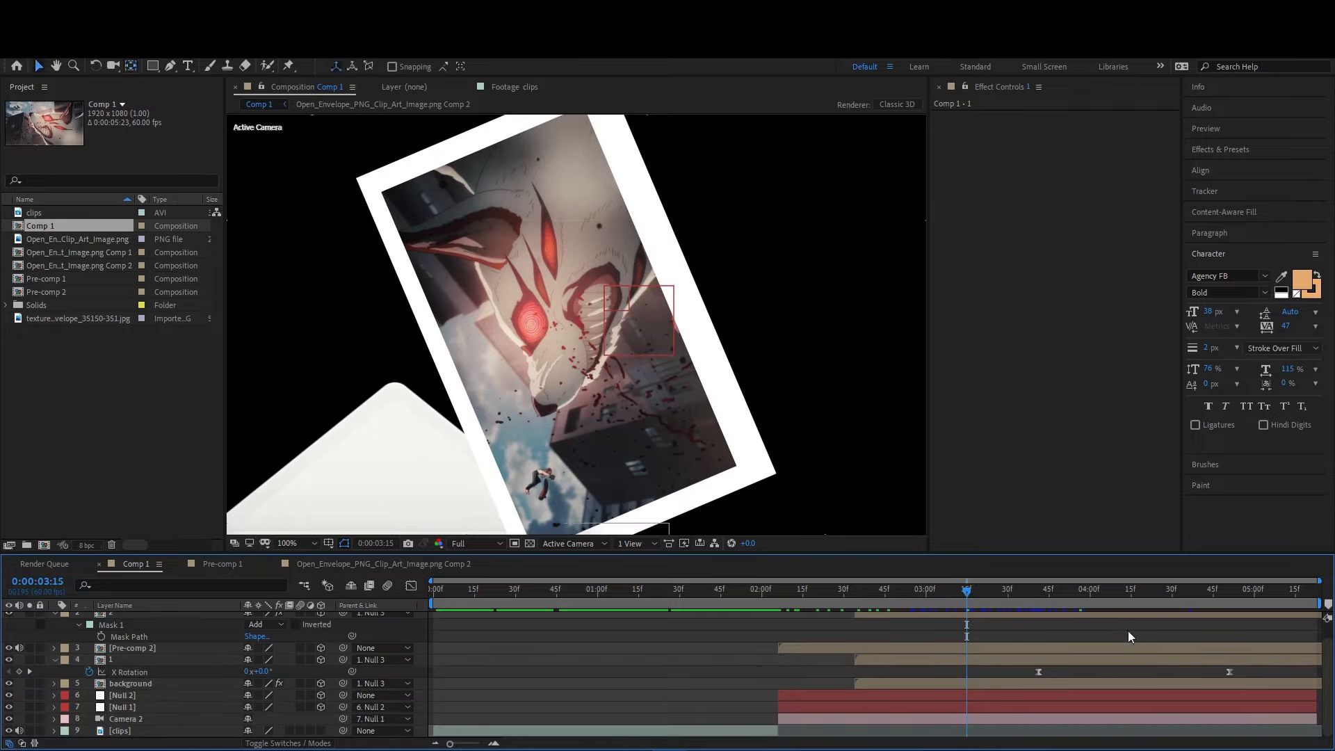
pyautogui.moveTo(1125, 603); pyautogui.dragTo(1169, 607)
pyautogui.moveTo(1222, 661); pyautogui.dragTo(1063, 677)
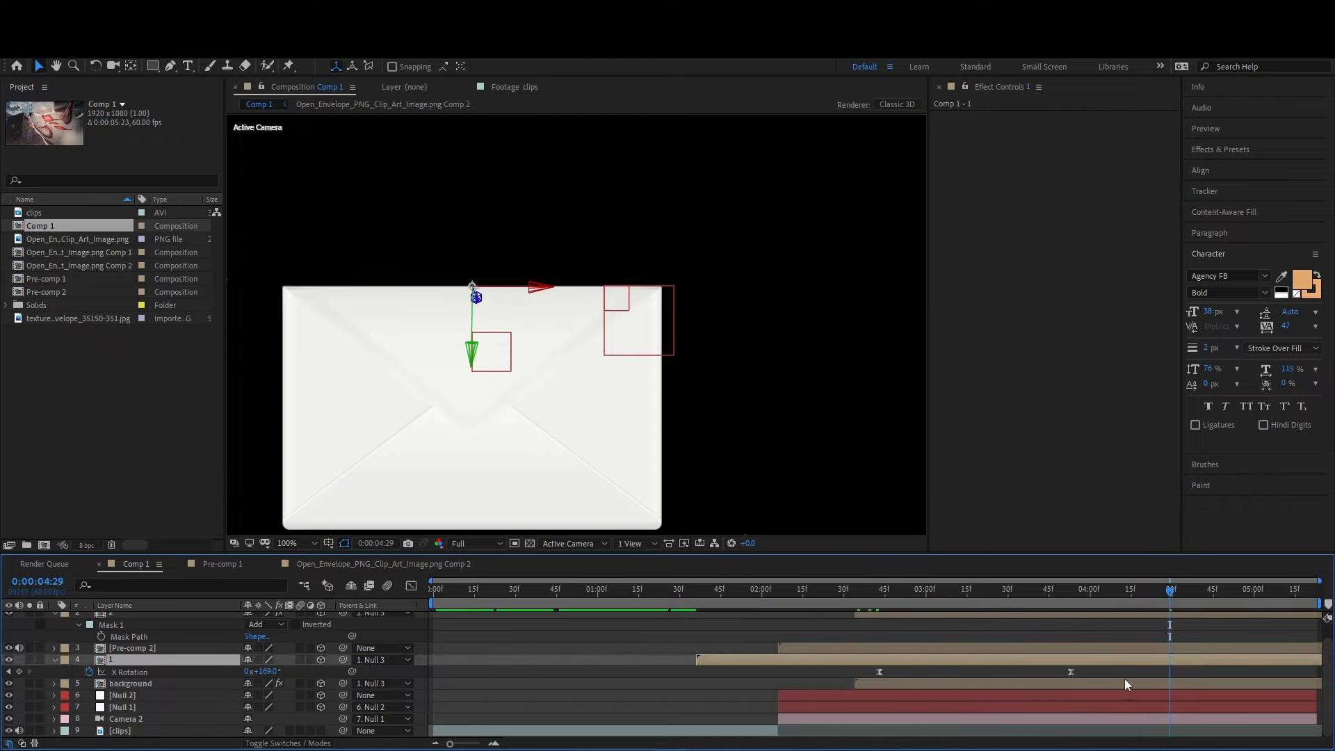
pyautogui.hotkey('ctrl', 'z')
pyautogui.moveTo(1243, 678); pyautogui.dragTo(1120, 672)
pyautogui.moveTo(1119, 594); pyautogui.dragTo(1140, 612)
pyautogui.moveTo(1121, 672); pyautogui.dragTo(1188, 672)
pyautogui.moveTo(1142, 595); pyautogui.dragTo(1164, 611)
pyautogui.moveTo(1186, 672); pyautogui.dragTo(1106, 678)
pyautogui.click(1115, 602)
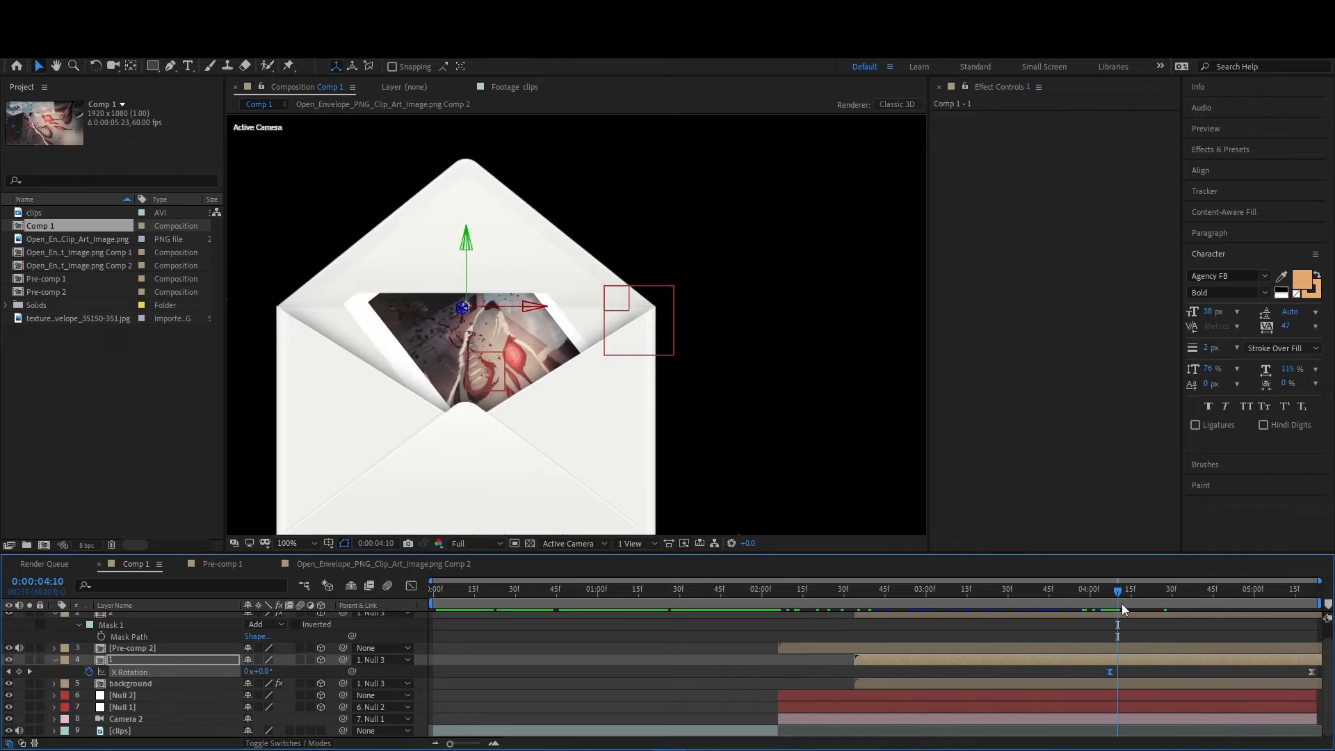
# - Delay the start of the flap closing by moving layer 1's first X Rotation keyframe to about 0:00:04:27
pyautogui.moveTo(1148, 673); pyautogui.dragTo(1168, 673)
pyautogui.moveTo(1141, 603)
pyautogui.mouseDown()
pyautogui.moveTo(1177, 616)
pyautogui.moveTo(1143, 673)
pyautogui.moveTo(1141, 603)
pyautogui.moveTo(1161, 610)
pyautogui.mouseUp()
pyautogui.moveTo(1148, 672); pyautogui.dragTo(1165, 672)
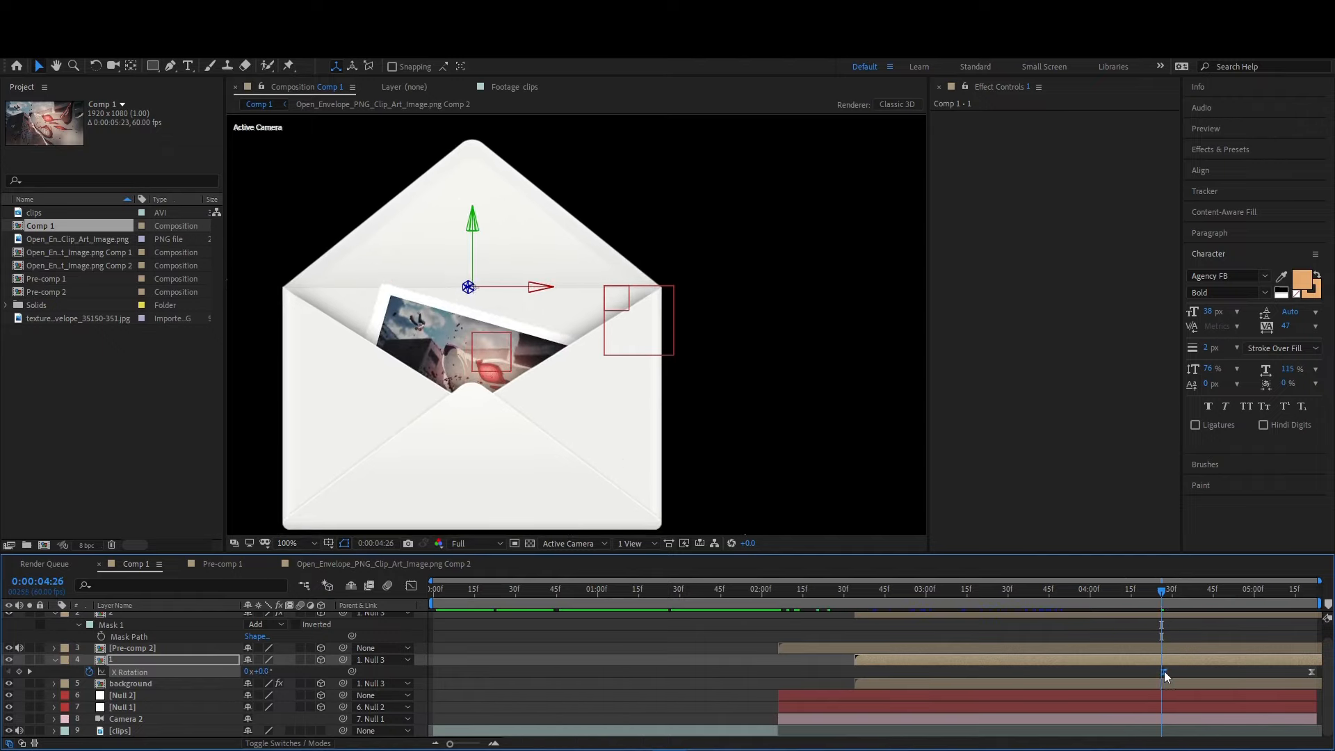
pyautogui.moveTo(1161, 597); pyautogui.dragTo(1190, 616)
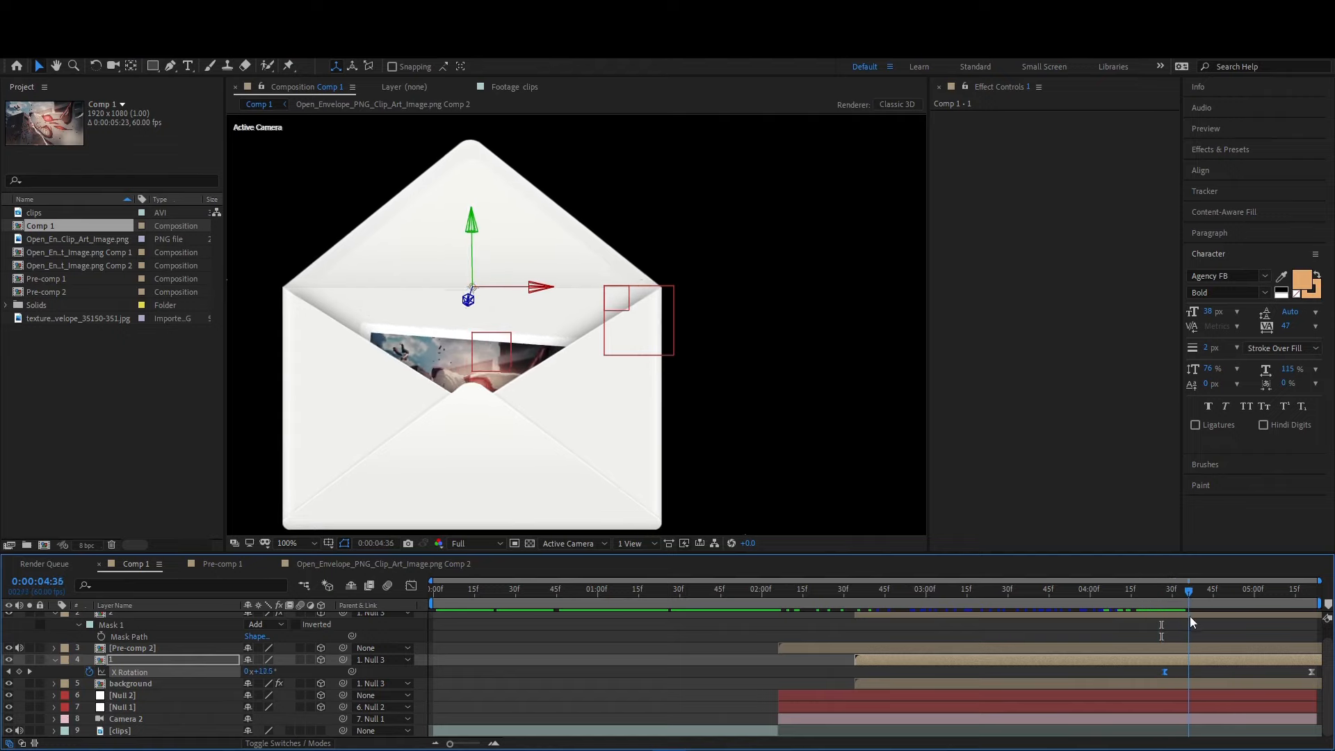
# - Reshape the easing of layer 1's X Rotation in the Graph Editor by adjusting the first keyframe's curve handle
pyautogui.hotkey('shift', 'F3')
pyautogui.click(1216, 709)
pyautogui.click(1165, 709)
pyautogui.moveTo(1212, 708); pyautogui.dragTo(1195, 676)
pyautogui.moveTo(1056, 599); pyautogui.dragTo(1201, 598)
pyautogui.click(1129, 615)
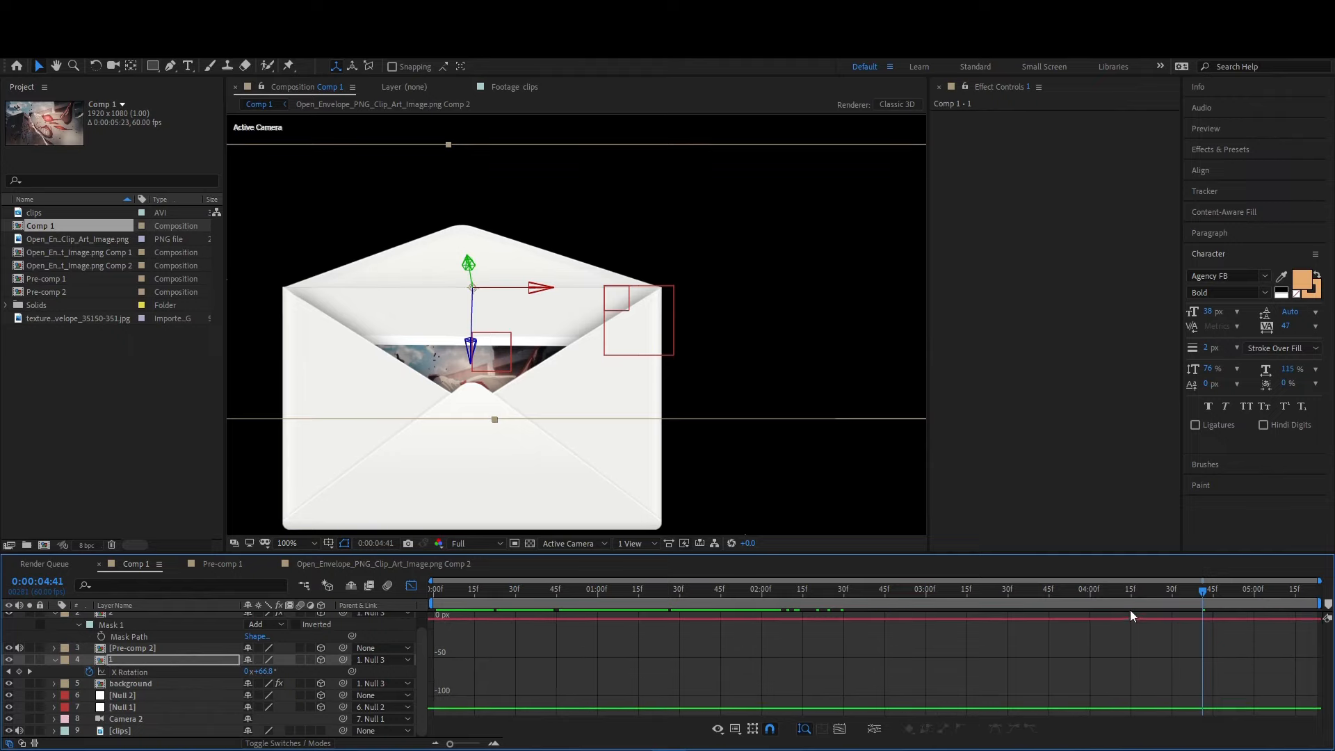
pyautogui.hotkey('shift', 'F3')
# - Preview the composition from the start to check the clip entering the envelope and the flap's closing timing
pyautogui.press('u')
pyautogui.press('u')
pyautogui.press('u')
pyautogui.scroll(1, 829, 645)
pyautogui.scroll(-4, 423, 501)
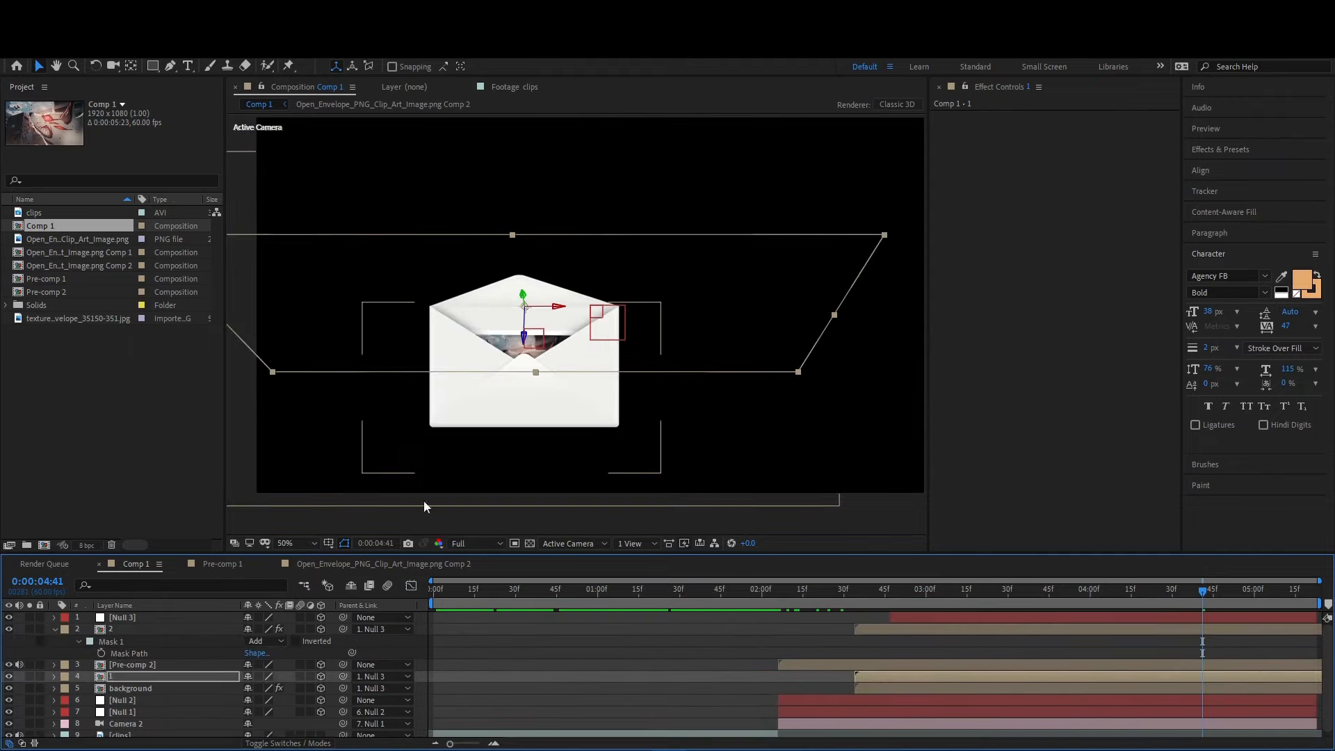
pyautogui.press('Home')
pyautogui.press('space')
pyautogui.press('space')
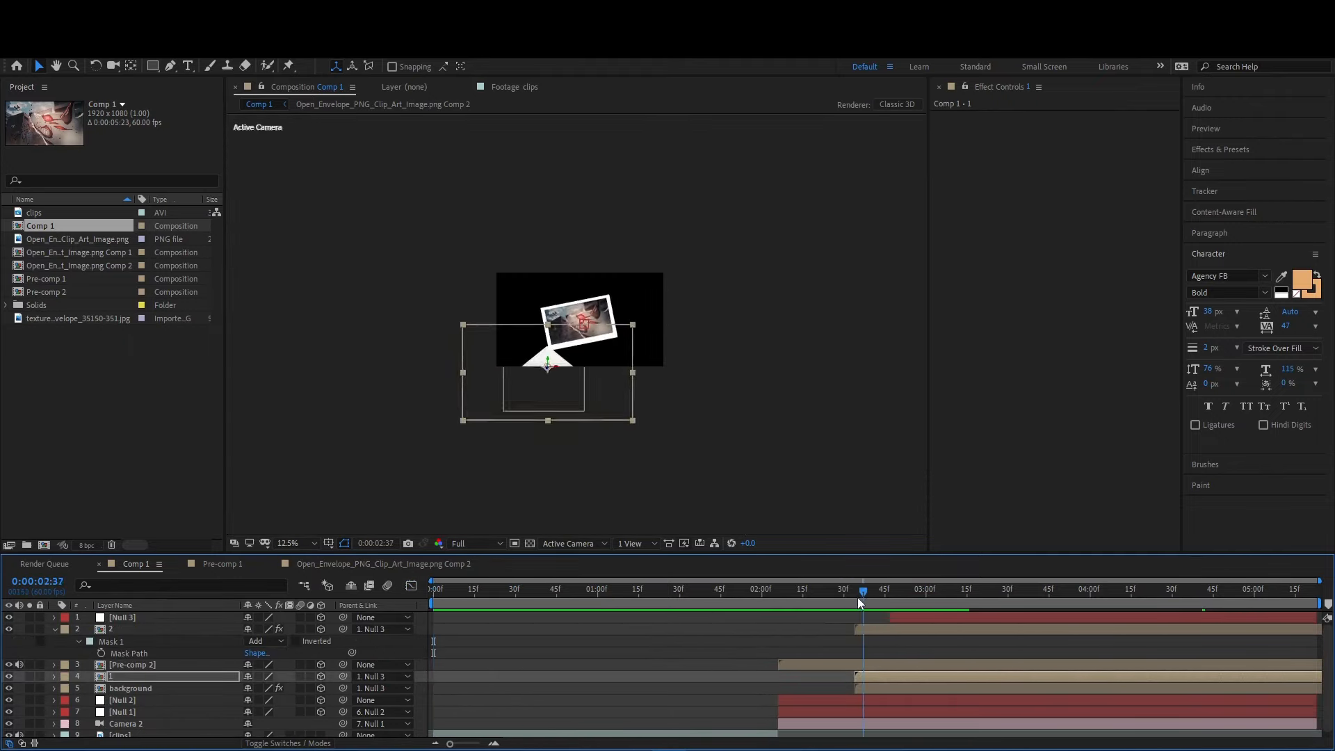
pyautogui.click(877, 631)
pyautogui.moveTo(880, 601)
pyautogui.mouseDown()
pyautogui.moveTo(965, 603)
pyautogui.moveTo(759, 597)
pyautogui.moveTo(876, 591)
pyautogui.mouseUp()
pyautogui.press('.')
pyautogui.press('space')
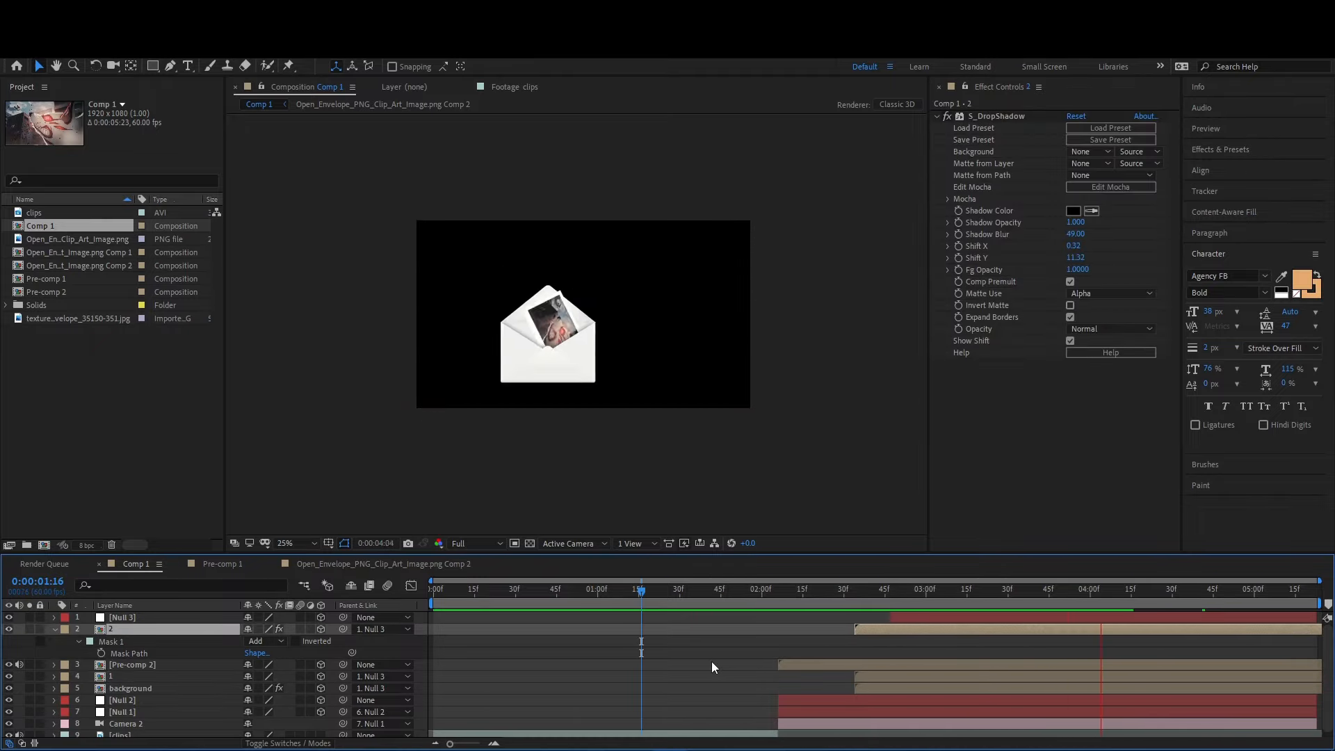